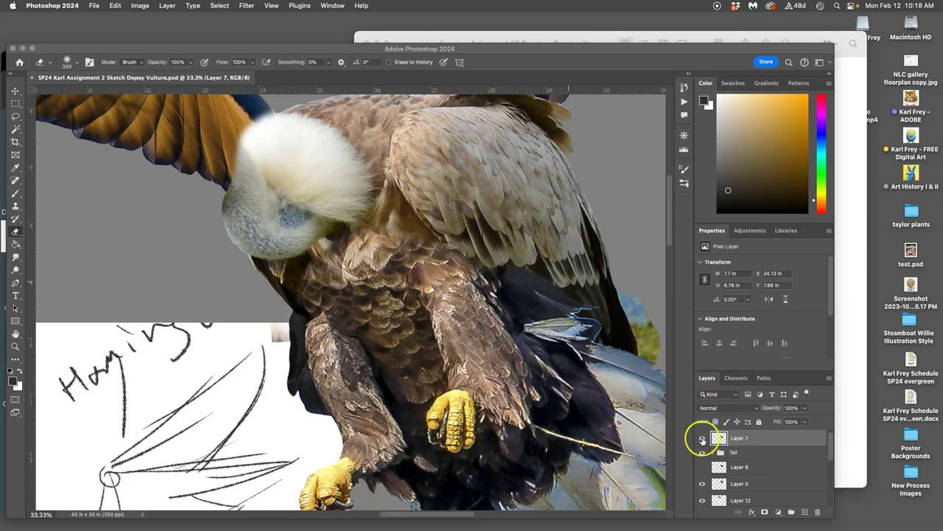
Step: Compare the composite with Layer 7 hidden and shown, and lower the eraser's opacity to 31%
{"action": "left_click", "coordinate": [701, 439]}
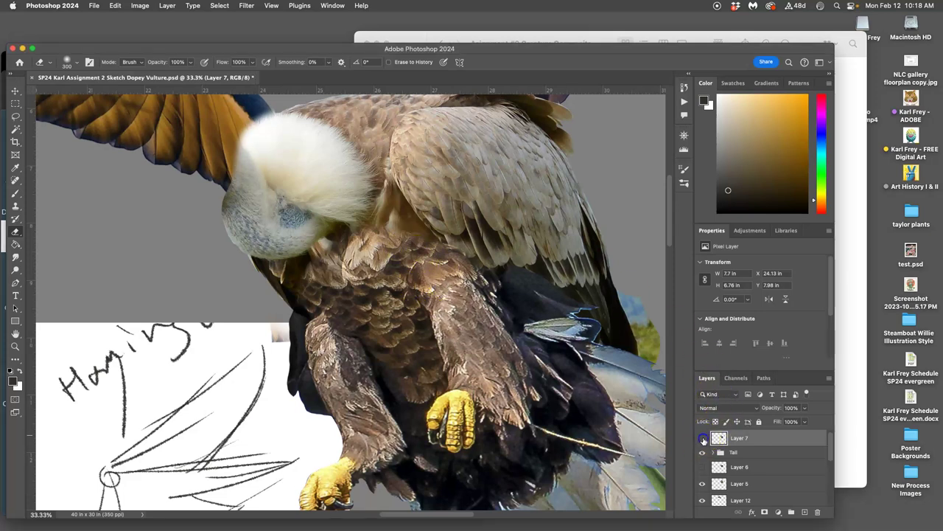
{"action": "left_click", "coordinate": [702, 439]}
{"action": "left_click", "coordinate": [702, 439]}
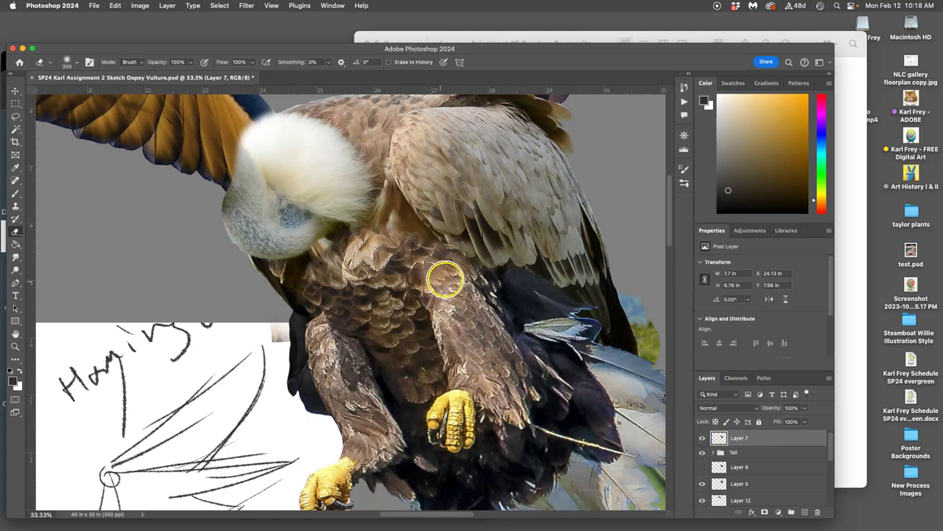
{"action": "scroll", "coordinate": [491, 270], "scroll_direction": "down", "scroll_amount": 3}
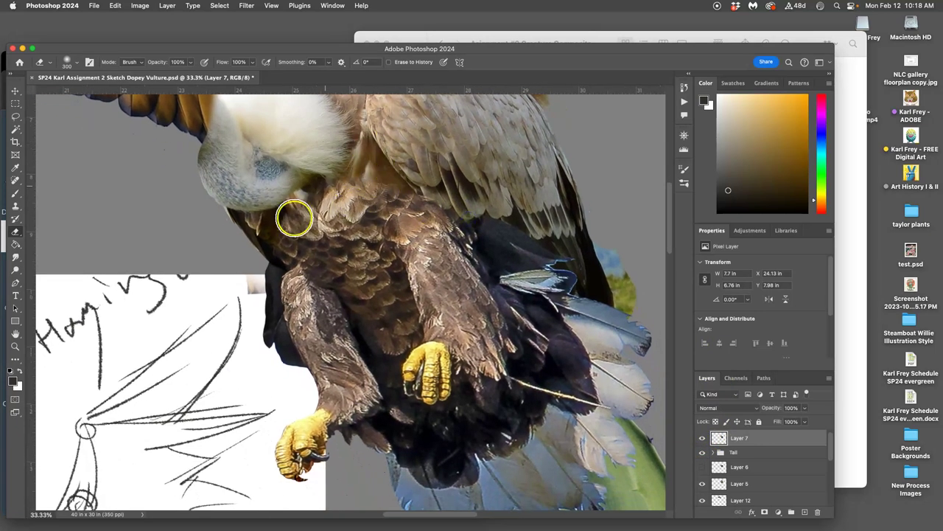
{"action": "left_click", "coordinate": [191, 63]}
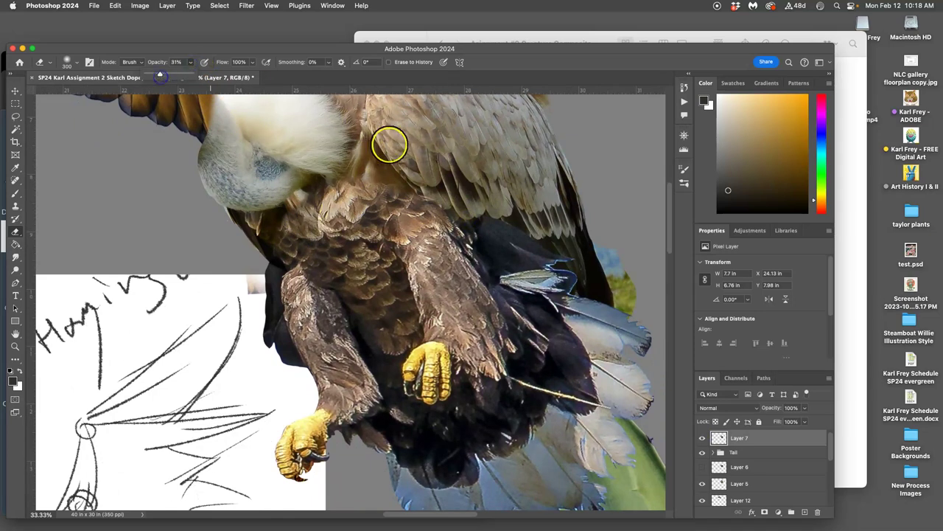
Step: Try softening the upper chest feathers of Layer 7 with the eraser, and undo the strokes
{"action": "mouse_move", "coordinate": [368, 185]}
{"action": "left_mouse_down"}
{"action": "mouse_move", "coordinate": [400, 194]}
{"action": "mouse_move", "coordinate": [345, 182]}
{"action": "mouse_move", "coordinate": [317, 199]}
{"action": "mouse_move", "coordinate": [320, 188]}
{"action": "mouse_move", "coordinate": [282, 260]}
{"action": "mouse_move", "coordinate": [317, 198]}
{"action": "mouse_move", "coordinate": [320, 208]}
{"action": "mouse_move", "coordinate": [307, 195]}
{"action": "mouse_move", "coordinate": [290, 200]}
{"action": "mouse_move", "coordinate": [298, 213]}
{"action": "mouse_move", "coordinate": [278, 220]}
{"action": "mouse_move", "coordinate": [276, 248]}
{"action": "mouse_move", "coordinate": [304, 212]}
{"action": "mouse_move", "coordinate": [326, 235]}
{"action": "mouse_move", "coordinate": [314, 208]}
{"action": "mouse_move", "coordinate": [358, 348]}
{"action": "mouse_move", "coordinate": [356, 272]}
{"action": "mouse_move", "coordinate": [378, 257]}
{"action": "mouse_move", "coordinate": [326, 194]}
{"action": "mouse_move", "coordinate": [337, 234]}
{"action": "mouse_move", "coordinate": [330, 215]}
{"action": "mouse_move", "coordinate": [327, 234]}
{"action": "mouse_move", "coordinate": [333, 212]}
{"action": "mouse_move", "coordinate": [358, 229]}
{"action": "left_mouse_up"}
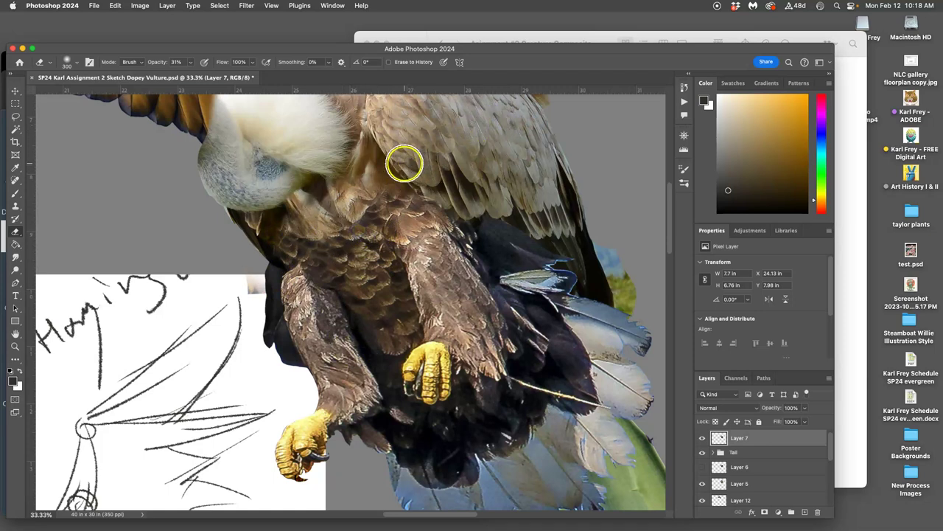
{"action": "key", "text": "super+z"}
{"action": "key", "text": "super+z"}
{"action": "key", "text": "super+z"}
{"action": "key", "text": "super+z"}
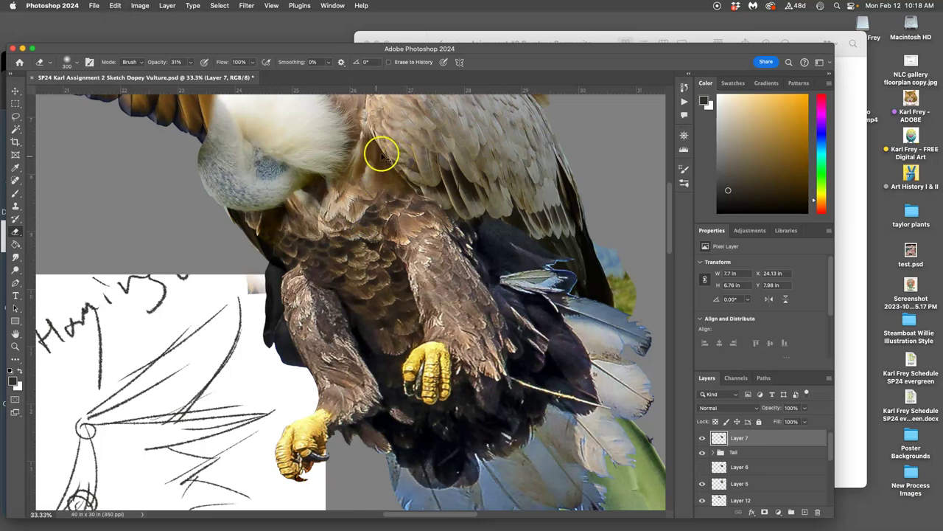
Step: Erase softly along Layer 7's upper edges below the head and beneath the wing to blend the dark chest into the vulture body
{"action": "left_click_drag", "start_coordinate": [286, 219], "coordinate": [310, 244]}
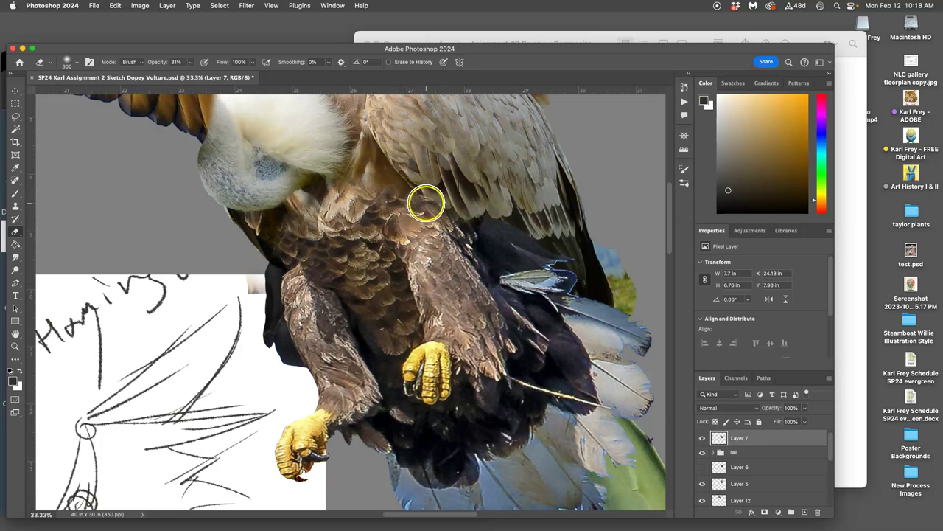
{"action": "mouse_move", "coordinate": [426, 203]}
{"action": "left_mouse_down"}
{"action": "mouse_move", "coordinate": [432, 209]}
{"action": "mouse_move", "coordinate": [427, 194]}
{"action": "mouse_move", "coordinate": [441, 200]}
{"action": "left_mouse_up"}
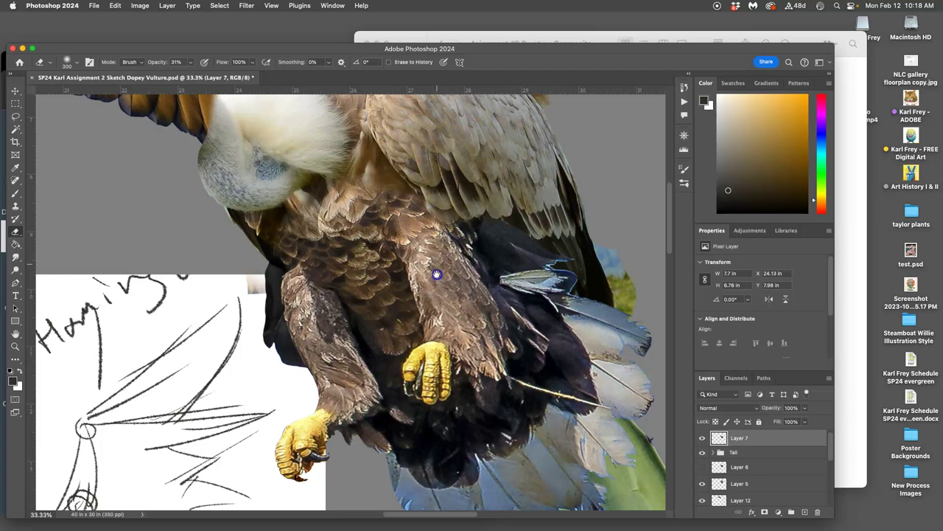
{"action": "left_click_drag", "start_coordinate": [437, 274], "coordinate": [396, 376]}
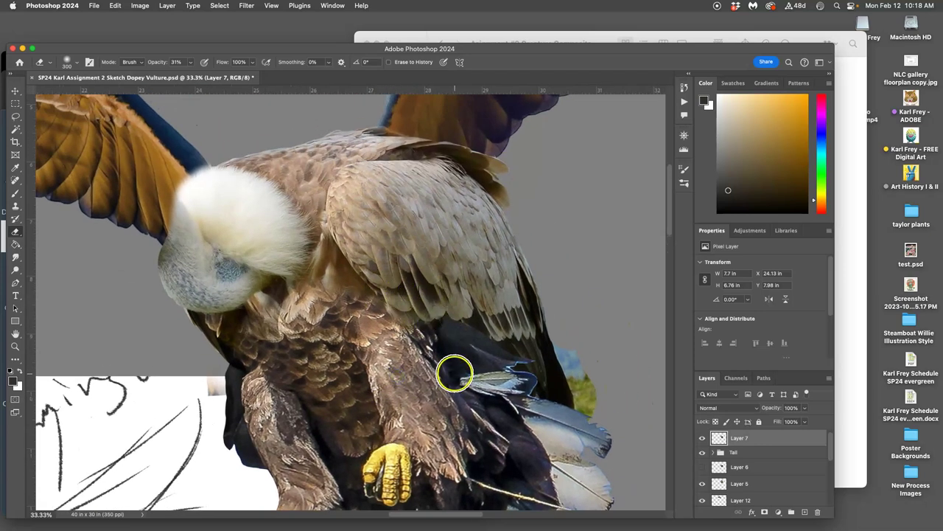
{"action": "mouse_move", "coordinate": [421, 313]}
{"action": "left_mouse_down"}
{"action": "mouse_move", "coordinate": [409, 295]}
{"action": "mouse_move", "coordinate": [418, 318]}
{"action": "mouse_move", "coordinate": [459, 267]}
{"action": "mouse_move", "coordinate": [428, 297]}
{"action": "mouse_move", "coordinate": [406, 293]}
{"action": "left_mouse_up"}
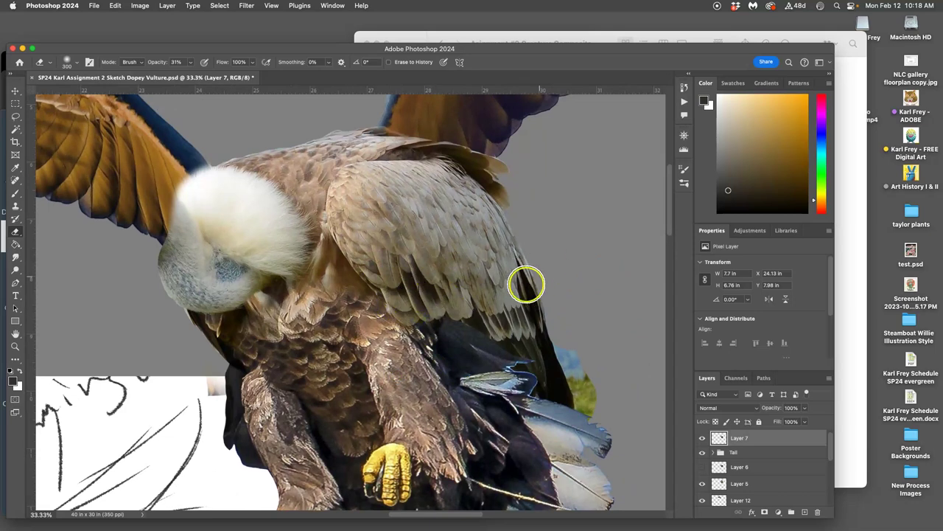
{"action": "key", "text": "super+minus"}
{"action": "key", "text": "super+minus"}
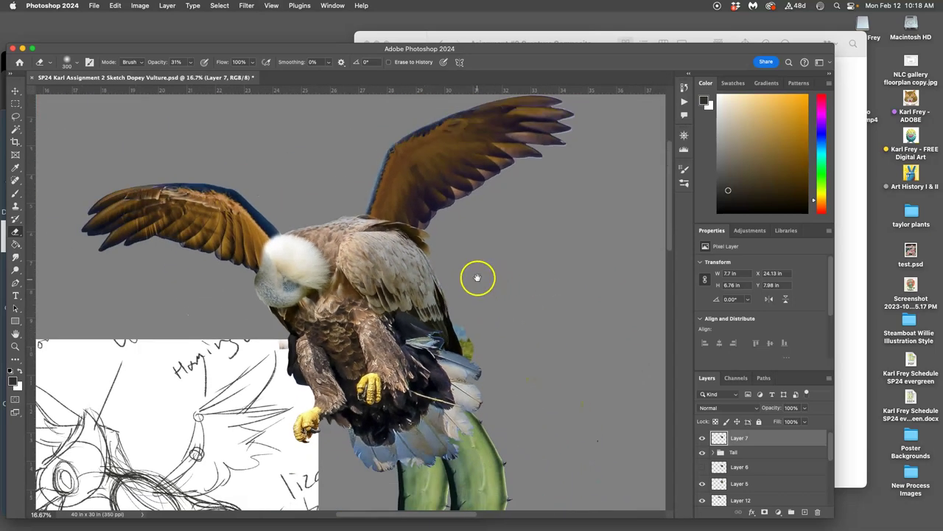
{"action": "left_click_drag", "start_coordinate": [478, 277], "coordinate": [479, 238]}
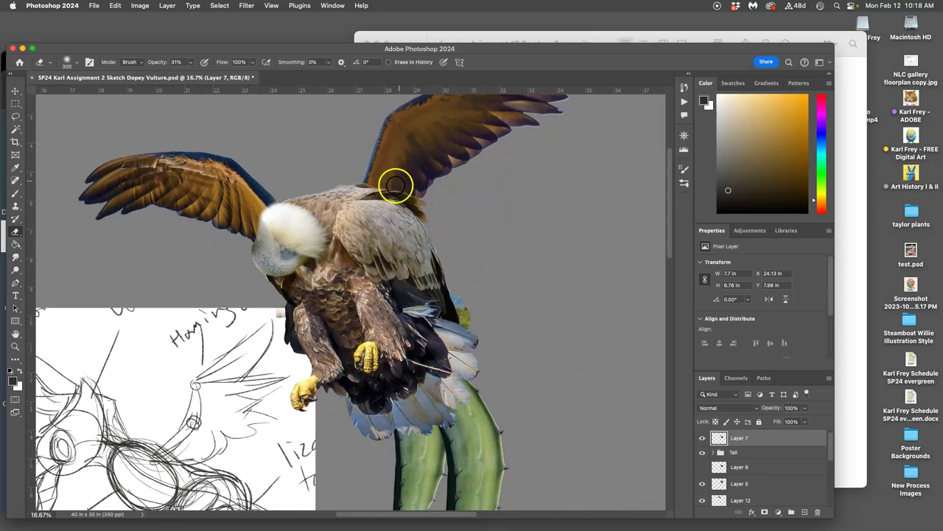
Step: Apply Levels to Layer 7 with the midtone input at 1.08 and the white output level at 235
{"action": "left_click", "coordinate": [137, 10]}
{"action": "mouse_move", "coordinate": [191, 33]}
{"action": "left_click", "coordinate": [266, 42]}
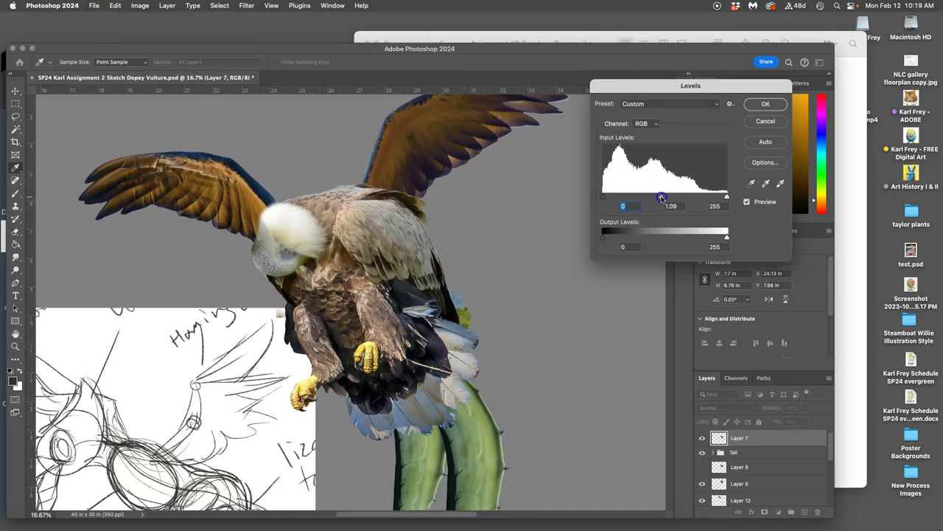
{"action": "left_click_drag", "start_coordinate": [662, 199], "coordinate": [663, 196]}
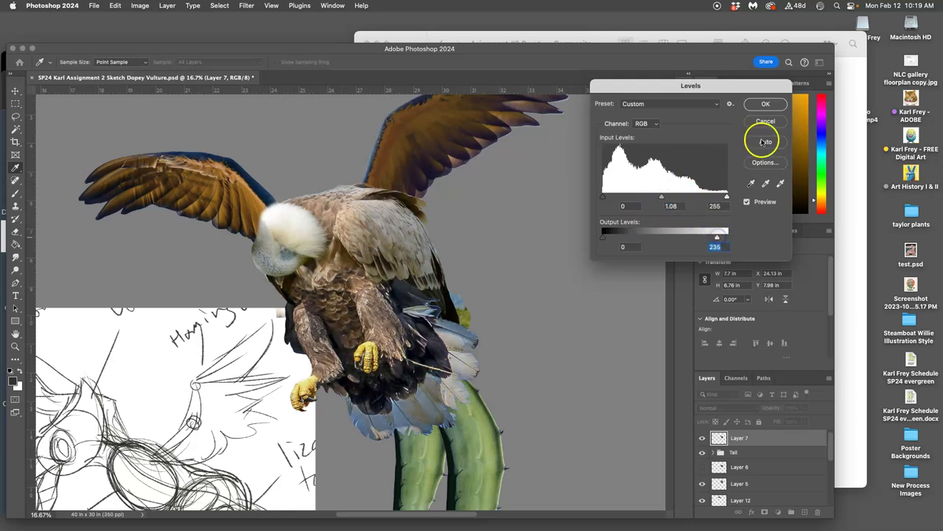
{"action": "left_click", "coordinate": [765, 104]}
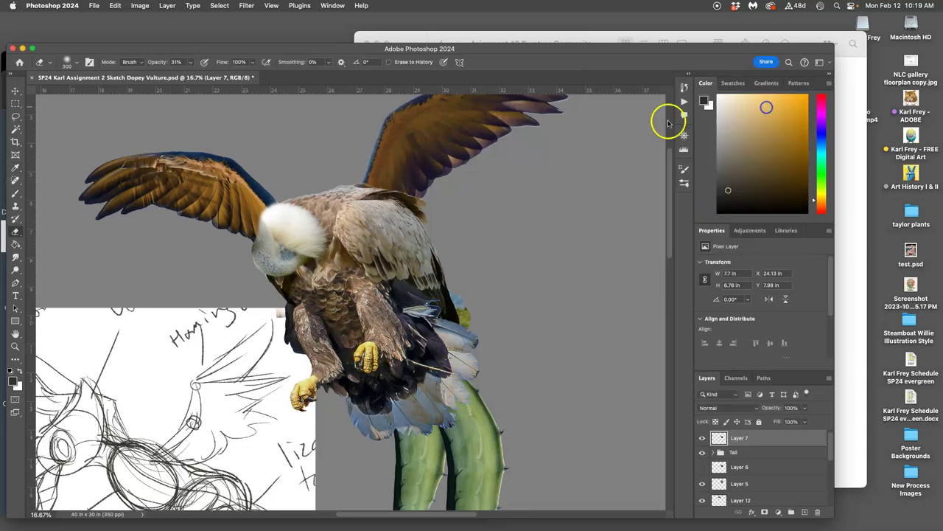
Step: Start a Color Balance adjustment on Layer 7 with midtones at about +25, +6 and -4
{"action": "left_click", "coordinate": [140, 5]}
{"action": "mouse_move", "coordinate": [145, 31]}
{"action": "left_click", "coordinate": [274, 95]}
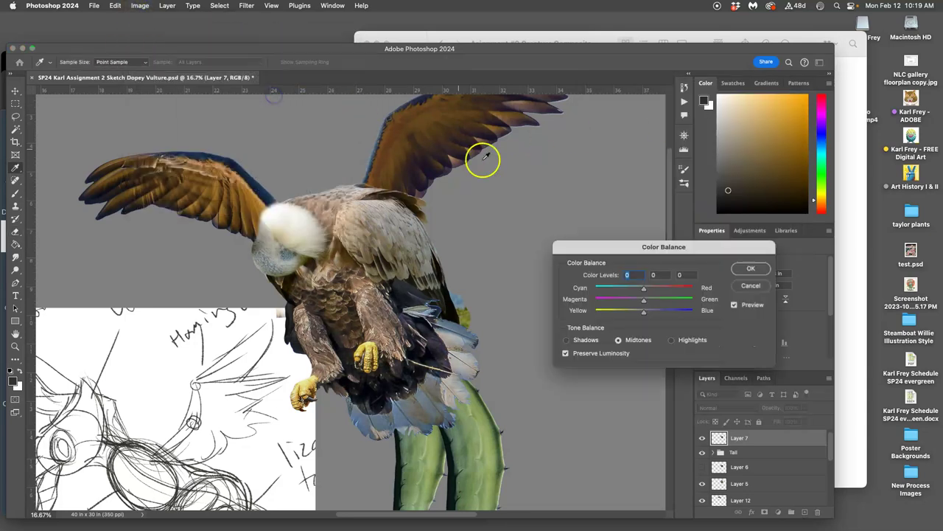
{"action": "left_click_drag", "start_coordinate": [646, 288], "coordinate": [645, 291]}
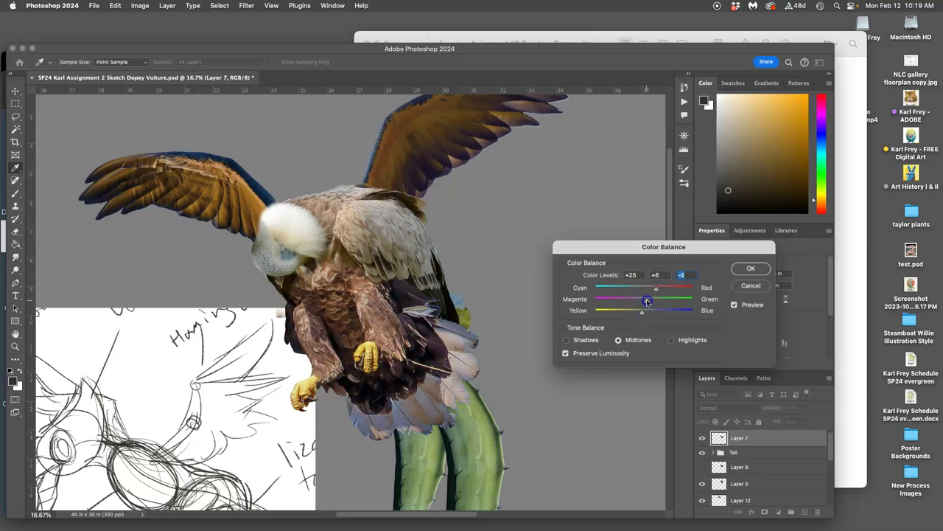
Step: Set the Color Balance highlights to -11, 0, +16 and the shadows to about -10, 0, -5, and apply the adjustment
{"action": "left_click", "coordinate": [671, 340]}
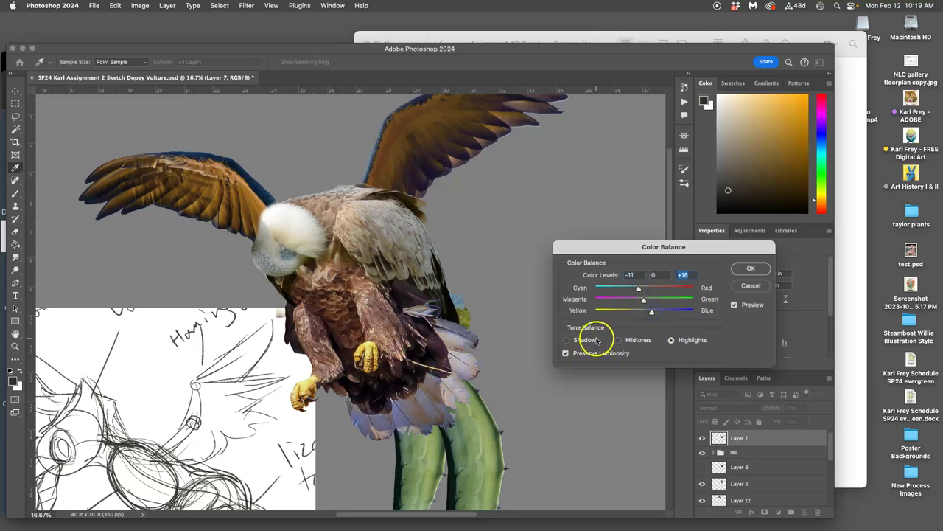
{"action": "left_click", "coordinate": [566, 340]}
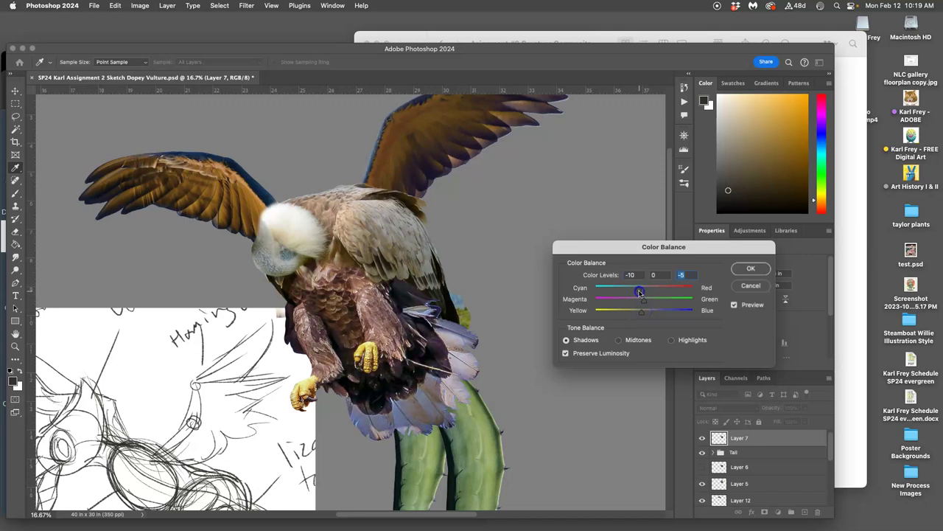
{"action": "left_click", "coordinate": [750, 269]}
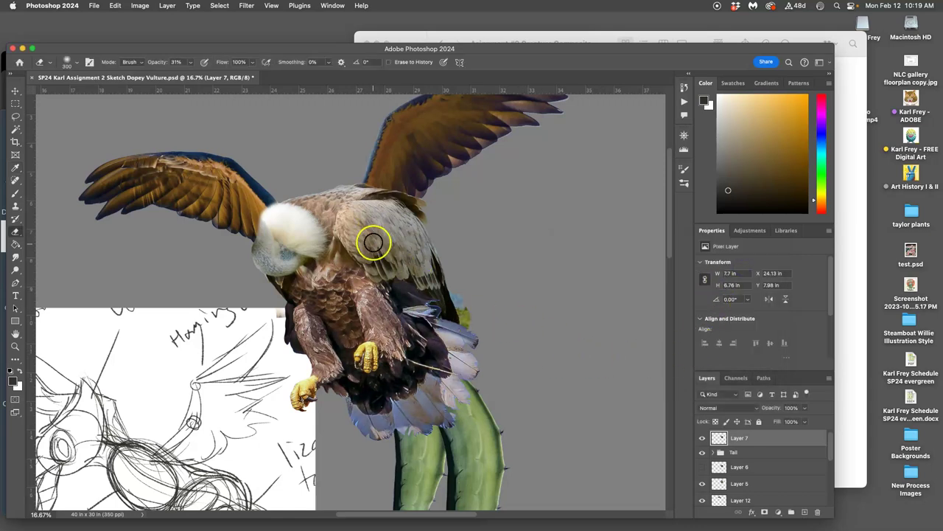
Step: Try a Hue/Saturation adjustment on Layer 7 with master hue +3 and the yellows at hue -12, saturation -15
{"action": "left_click", "coordinate": [140, 5]}
{"action": "mouse_move", "coordinate": [154, 33]}
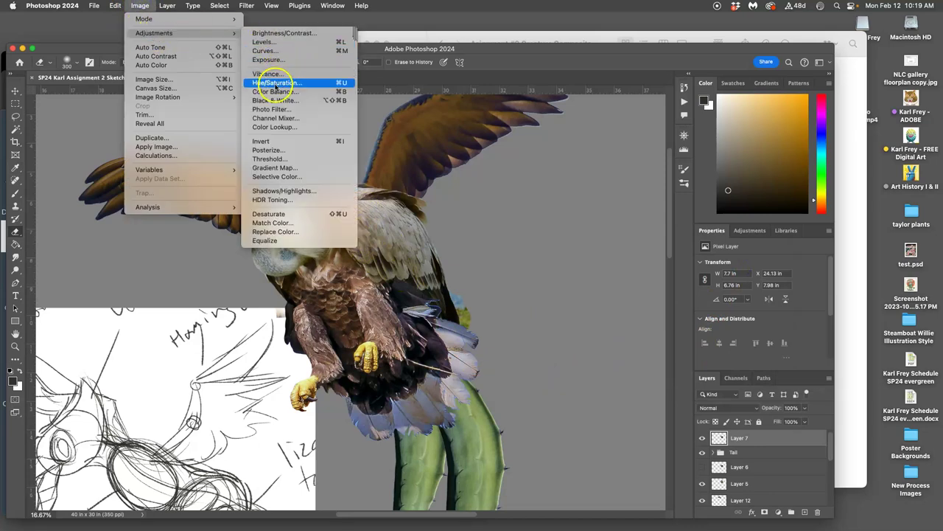
{"action": "left_click", "coordinate": [273, 84]}
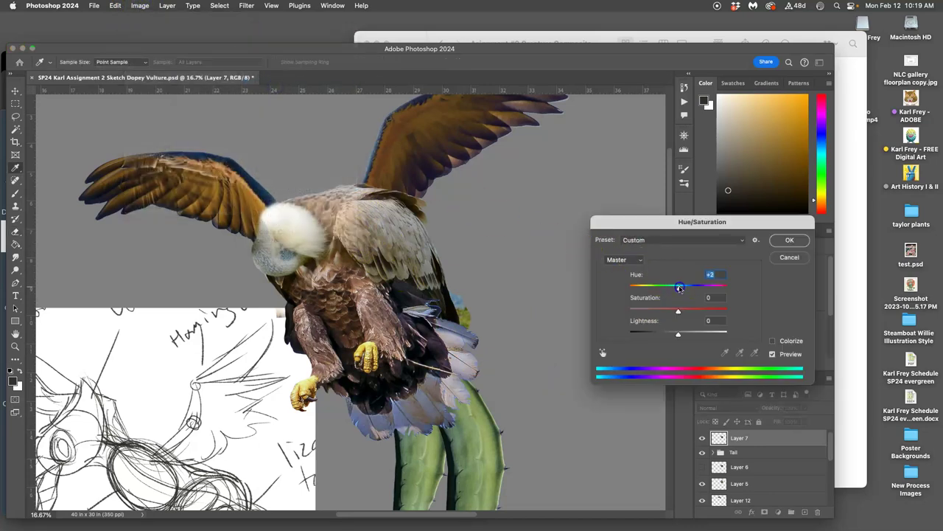
{"action": "left_click_drag", "start_coordinate": [680, 287], "coordinate": [686, 289]}
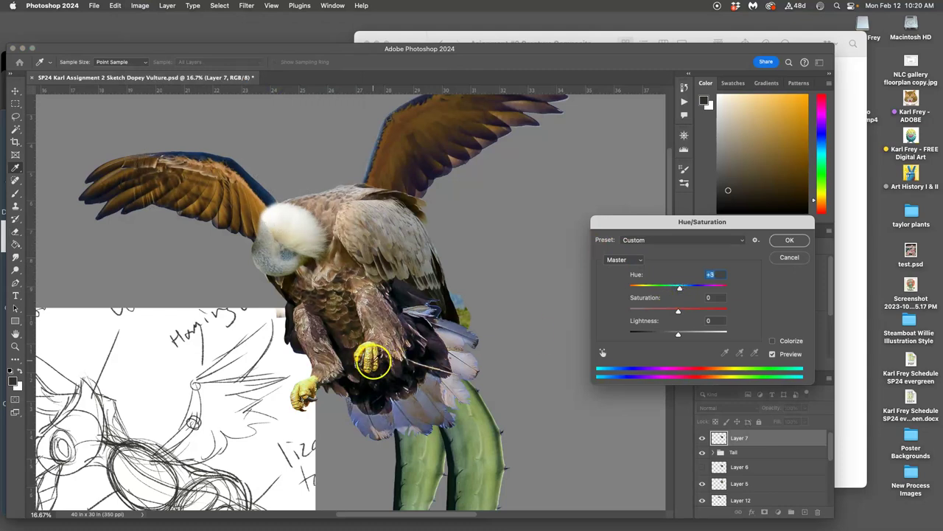
{"action": "left_click", "coordinate": [634, 263]}
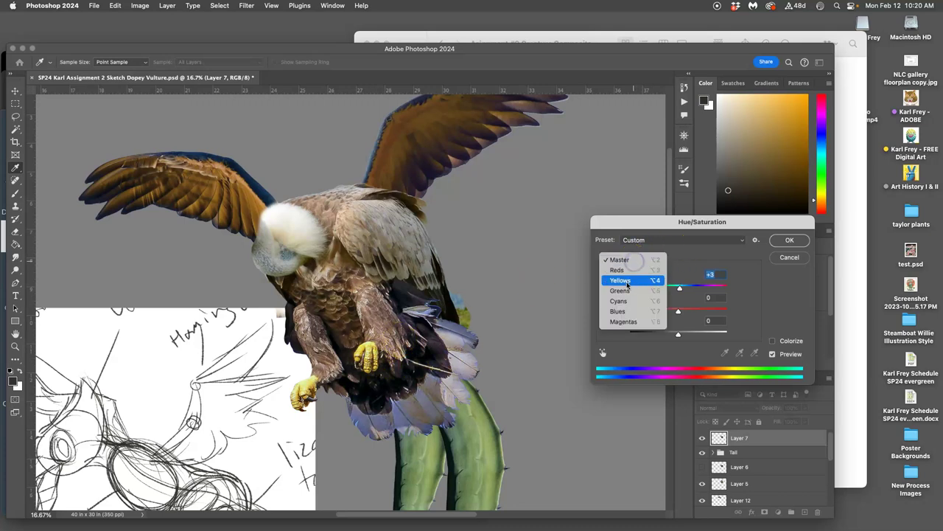
{"action": "left_click", "coordinate": [627, 280]}
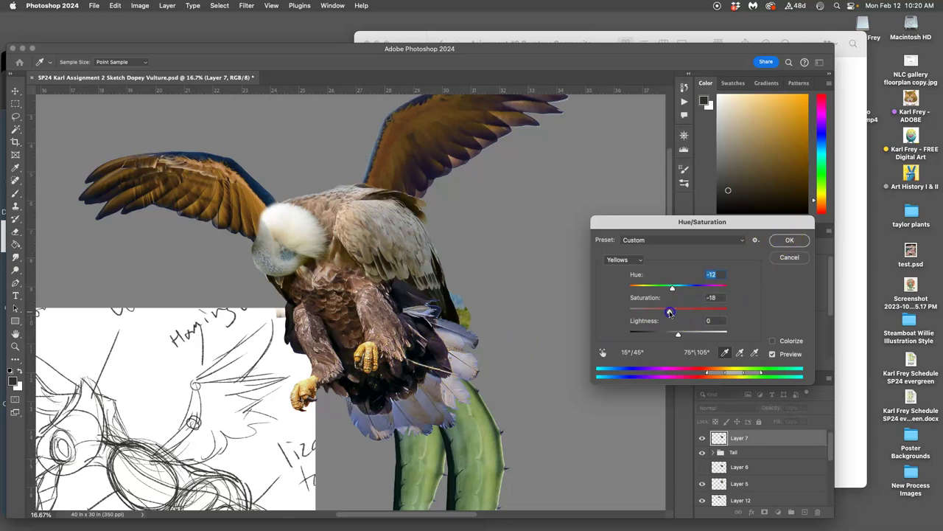
{"action": "left_click", "coordinate": [670, 313]}
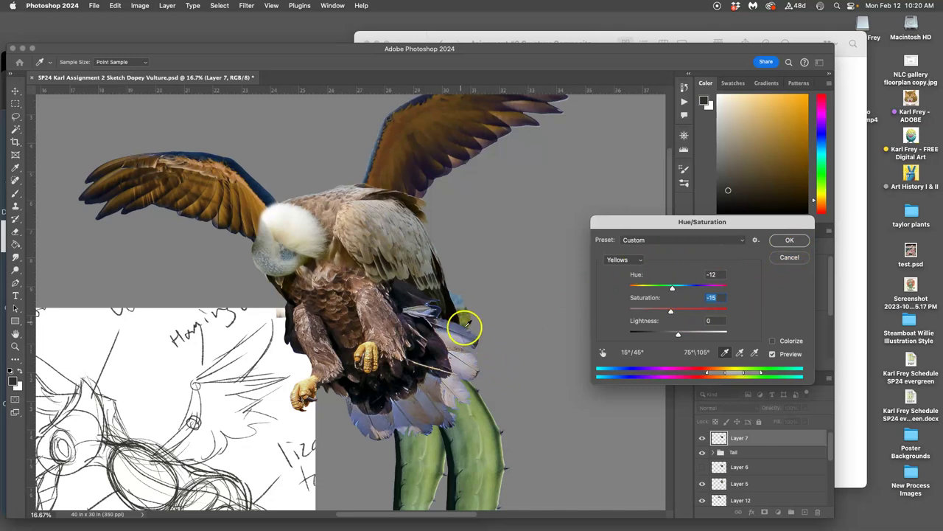
Step: Try setting the blues to hue +10, saturation -24 and lightness -98, and undo the whole Hue/Saturation adjustment
{"action": "left_click", "coordinate": [624, 261]}
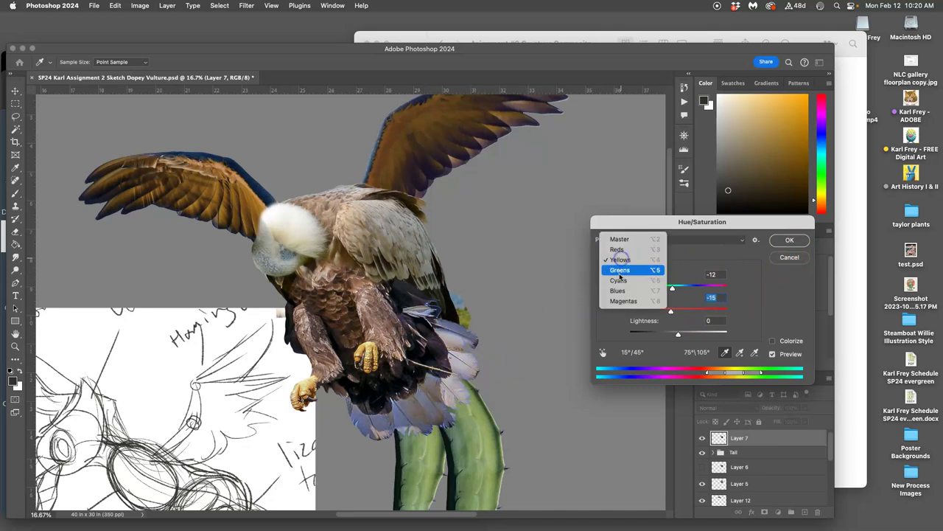
{"action": "left_click", "coordinate": [619, 292]}
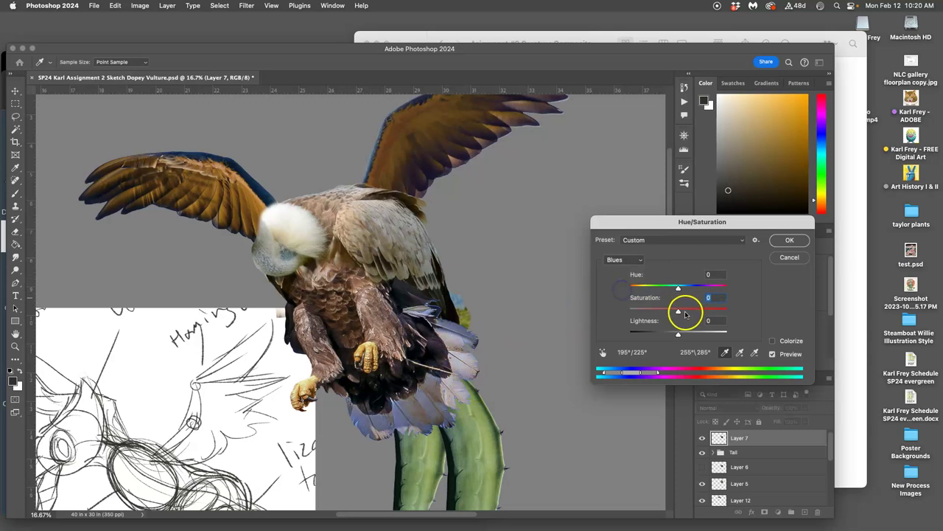
{"action": "mouse_move", "coordinate": [678, 310]}
{"action": "left_mouse_down"}
{"action": "mouse_move", "coordinate": [729, 309]}
{"action": "mouse_move", "coordinate": [690, 311]}
{"action": "left_mouse_up"}
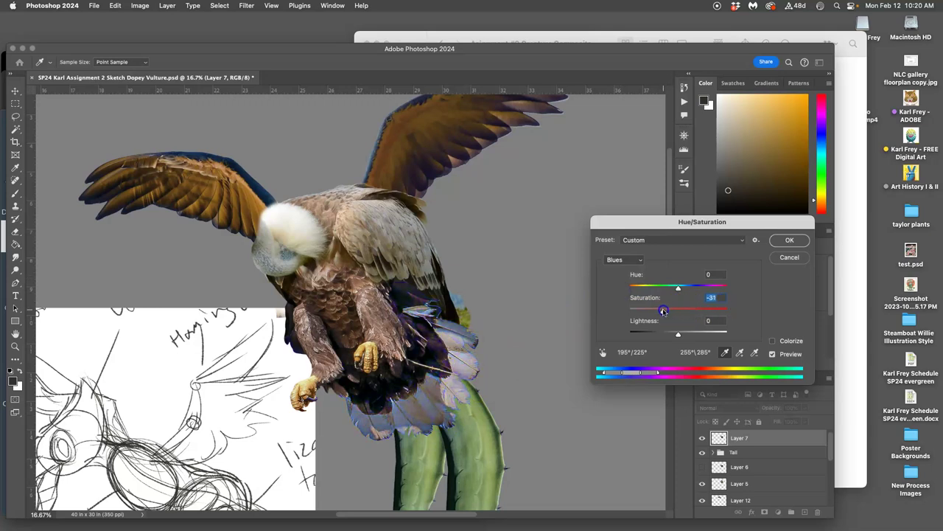
{"action": "left_click_drag", "start_coordinate": [679, 286], "coordinate": [680, 288]}
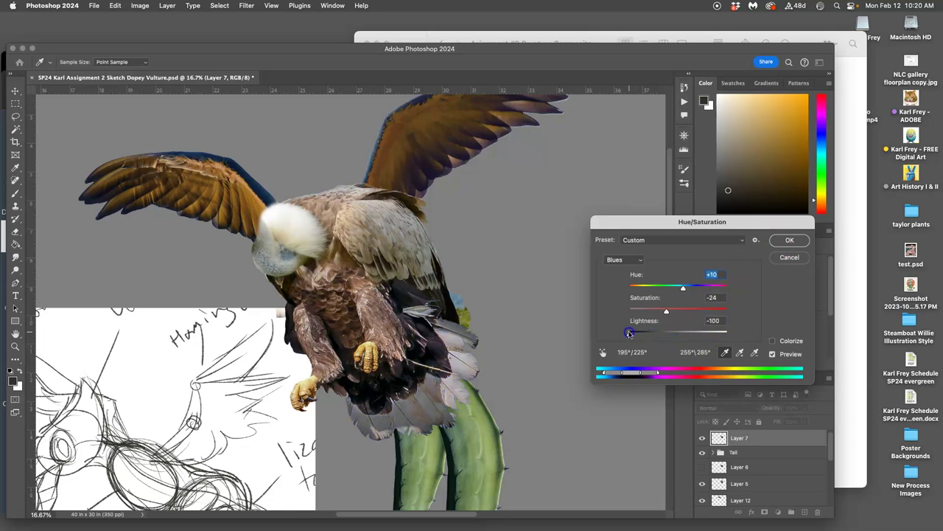
{"action": "left_click_drag", "start_coordinate": [631, 333], "coordinate": [632, 334]}
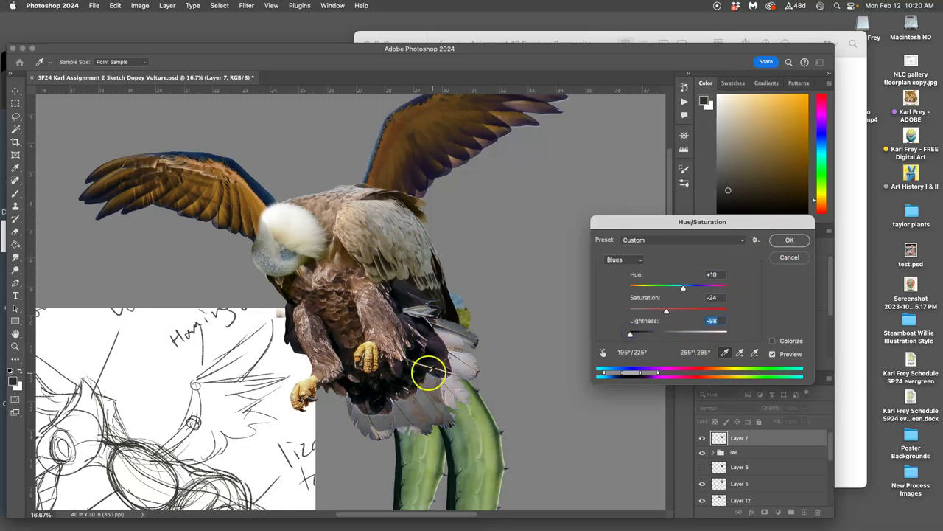
{"action": "left_click", "coordinate": [779, 240]}
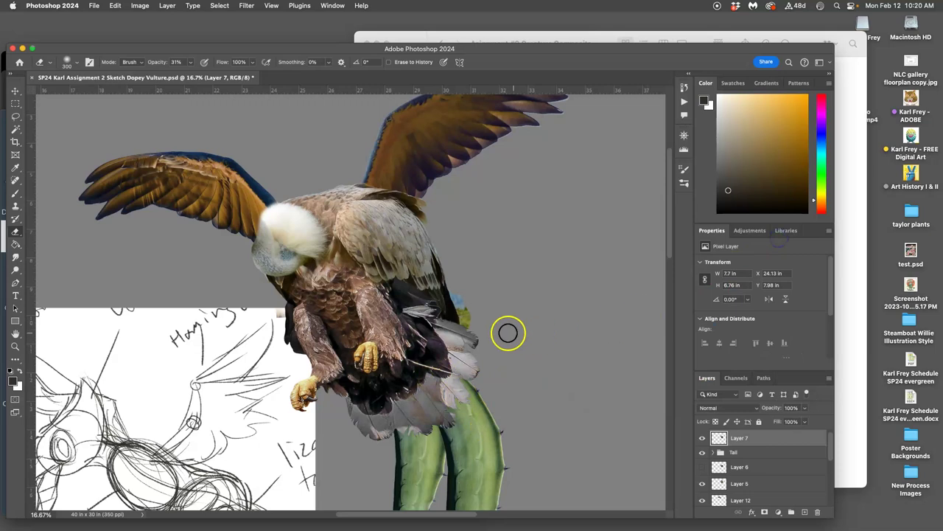
{"action": "key", "text": "super+z"}
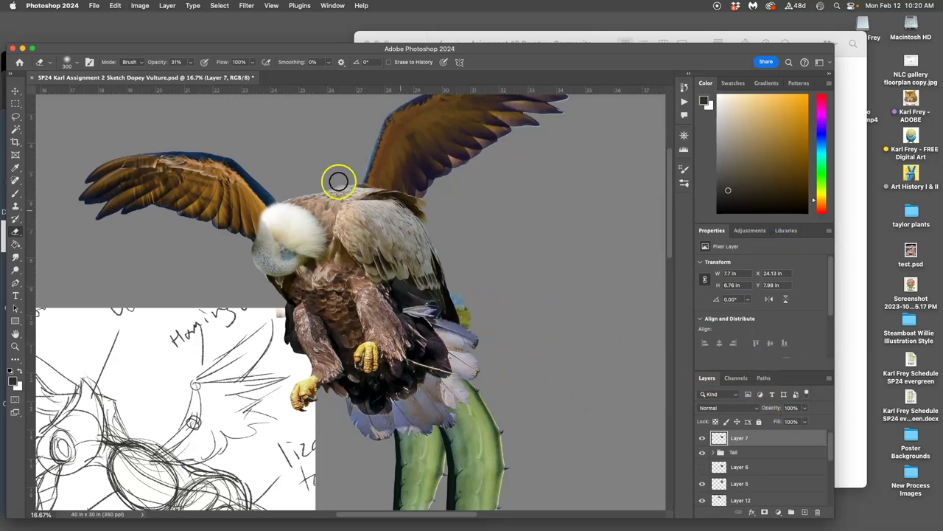
Step: Start a Hue/Saturation adjustment on Layer 7 and set the yellows' hue to about -8
{"action": "left_click", "coordinate": [140, 6]}
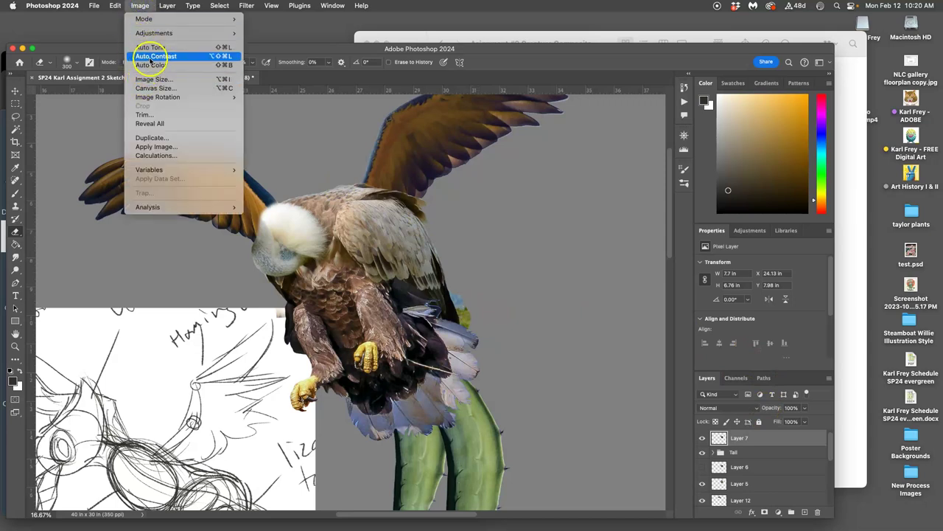
{"action": "mouse_move", "coordinate": [156, 33]}
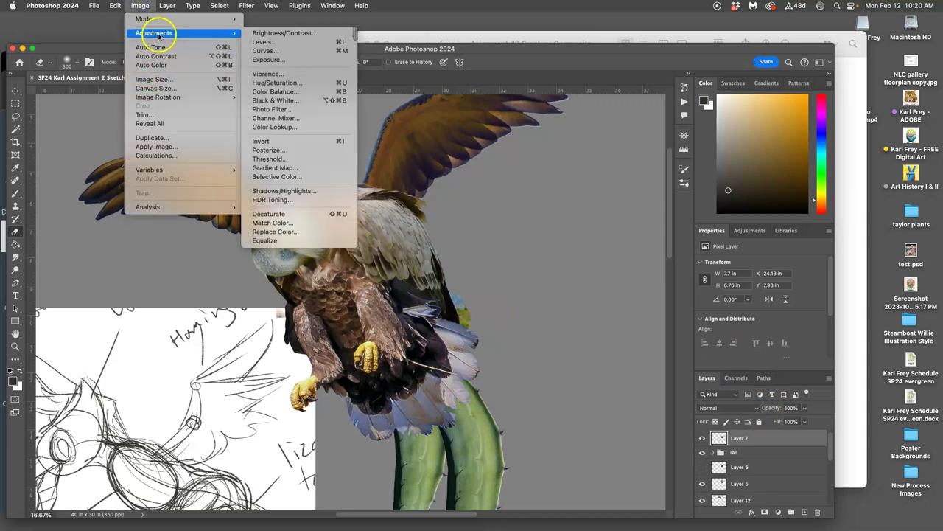
{"action": "left_click", "coordinate": [276, 83]}
{"action": "left_click", "coordinate": [641, 265]}
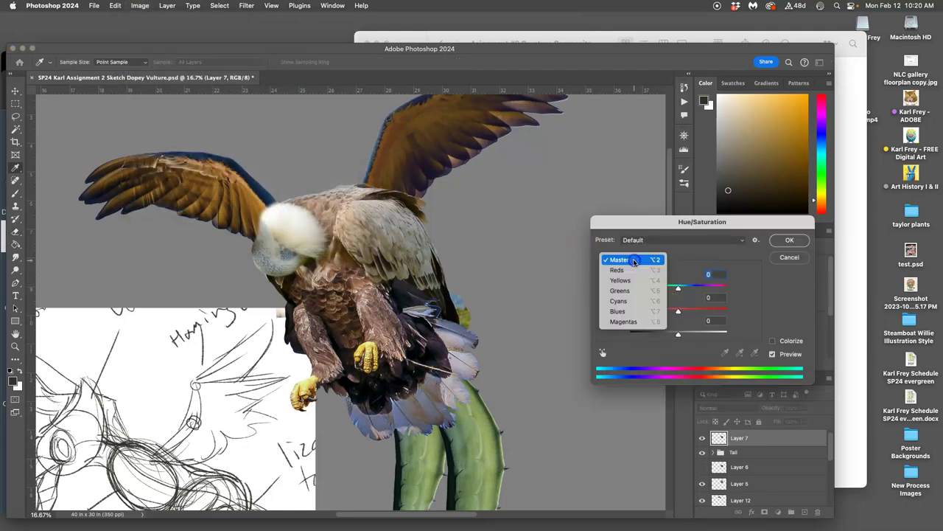
{"action": "left_click", "coordinate": [643, 282]}
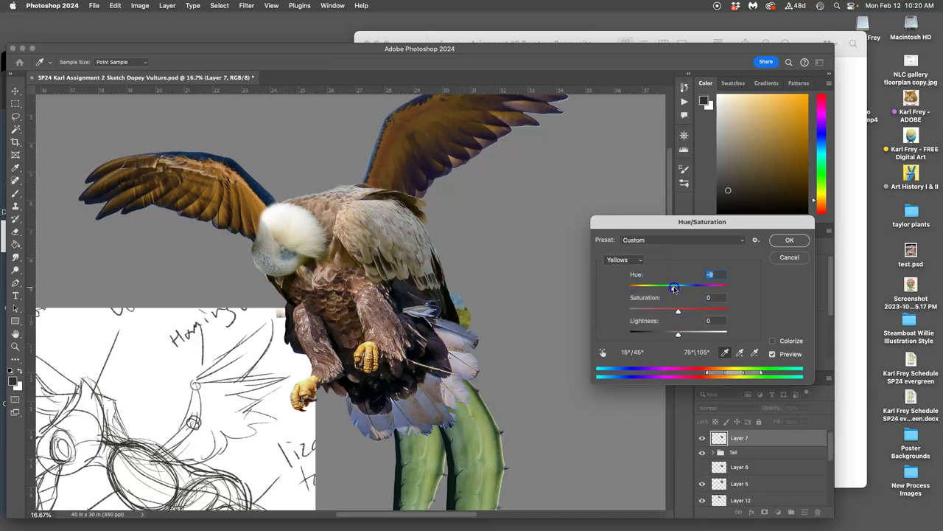
Step: Set the blues to lightness -59 and hue about -13, apply the Hue/Saturation adjustment, and save the document
{"action": "left_click", "coordinate": [632, 259]}
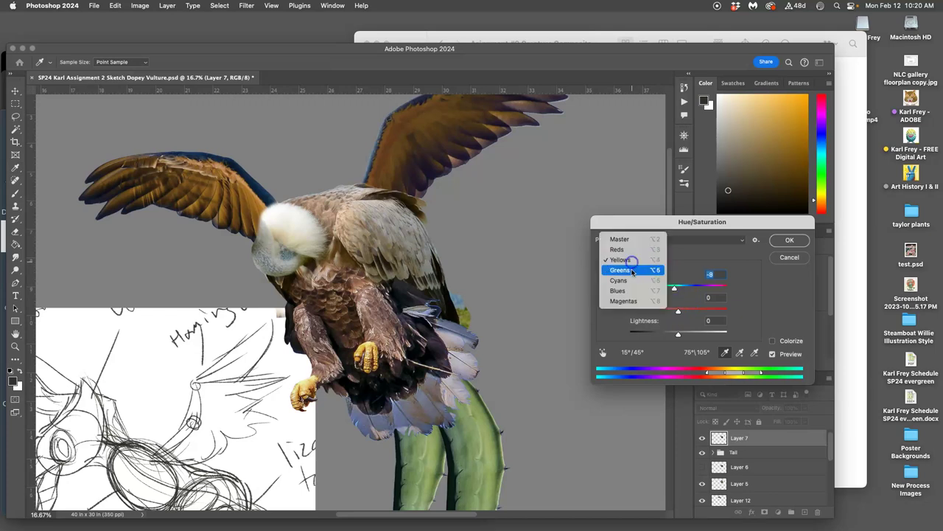
{"action": "left_click", "coordinate": [631, 291]}
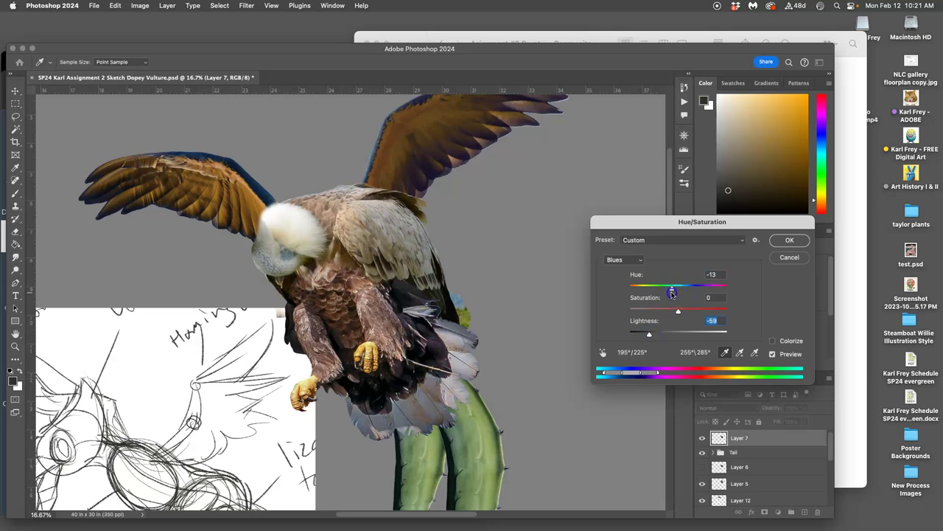
{"action": "left_click_drag", "start_coordinate": [661, 292], "coordinate": [664, 294]}
{"action": "left_click", "coordinate": [788, 241]}
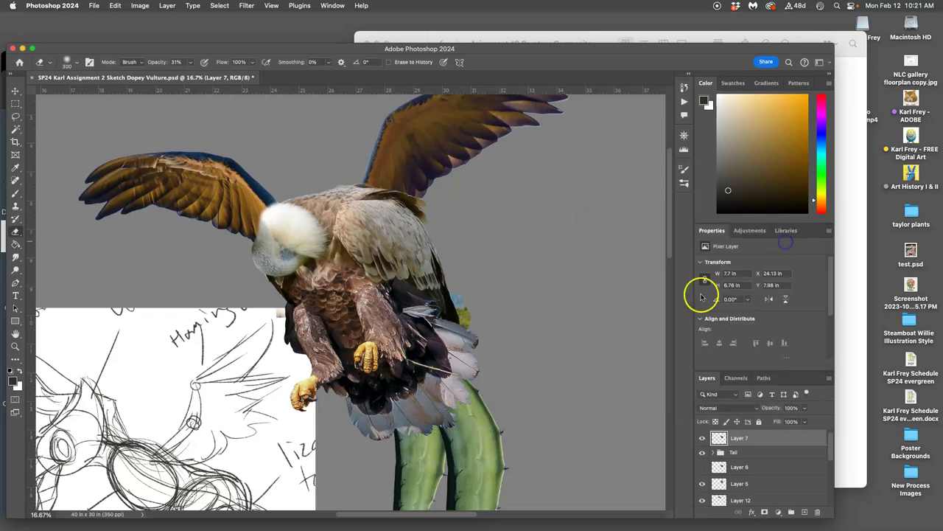
{"action": "key", "text": "cmd+s"}
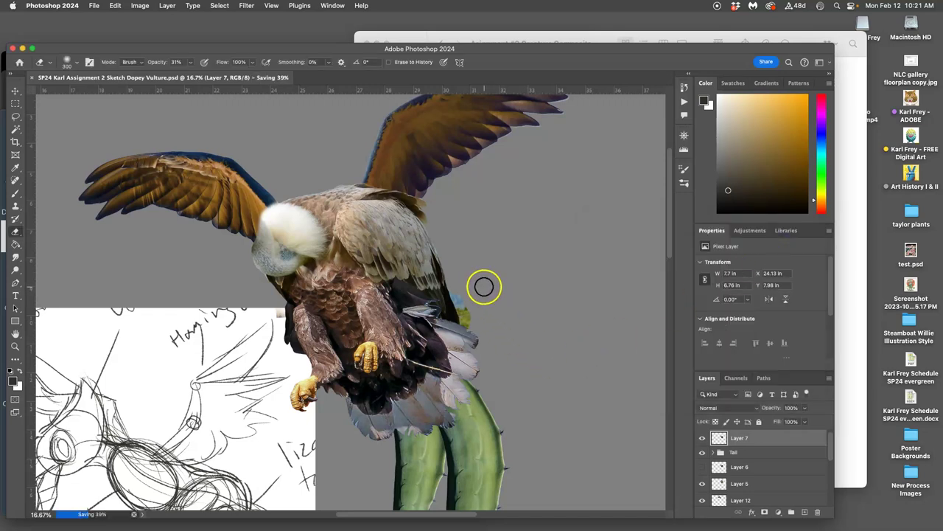
Step: Examine the cut-out edge around the upper tail feathers up close by hiding and reshowing Layer 7
{"action": "key", "text": "cmd+minus"}
{"action": "key", "text": "super+plus"}
{"action": "key", "text": "super+plus"}
{"action": "key", "text": "super+plus"}
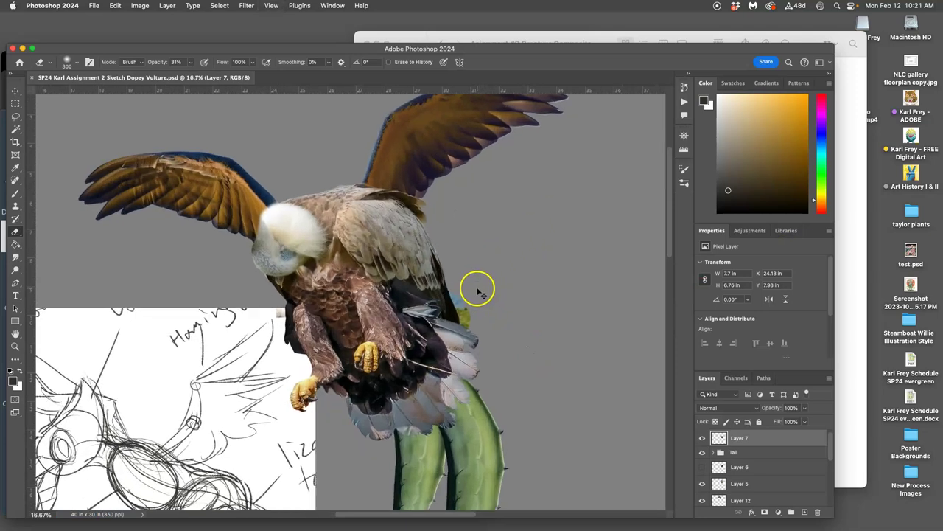
{"action": "left_click_drag", "start_coordinate": [473, 306], "coordinate": [305, 236]}
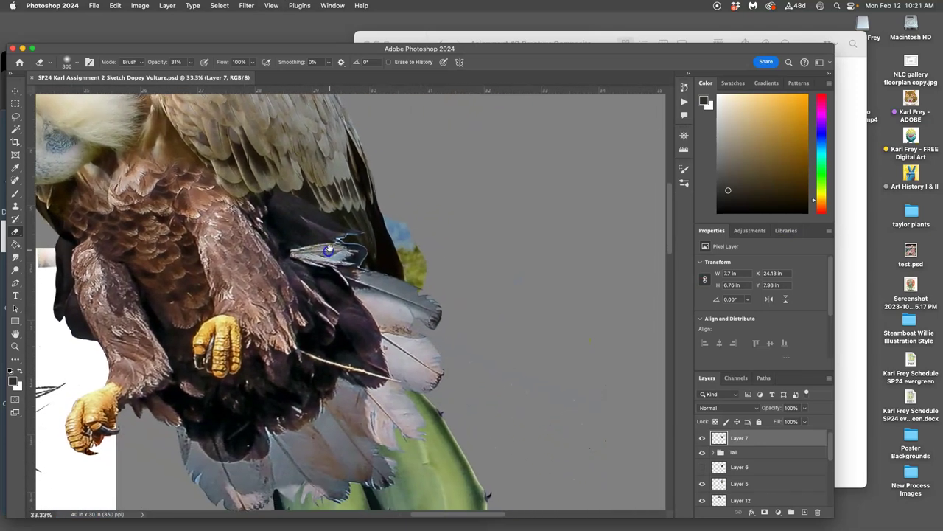
{"action": "left_click", "coordinate": [16, 91]}
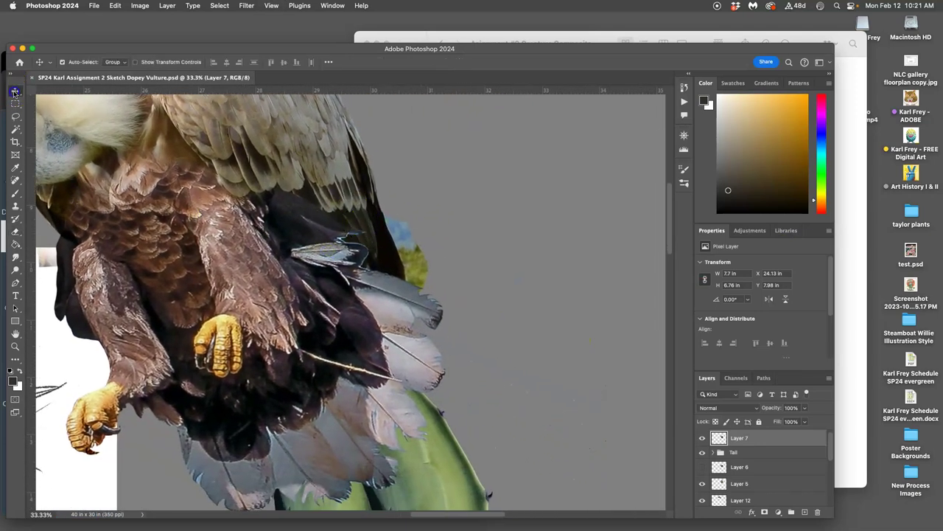
{"action": "left_click", "coordinate": [371, 248]}
{"action": "left_click", "coordinate": [703, 440]}
{"action": "left_click", "coordinate": [702, 440]}
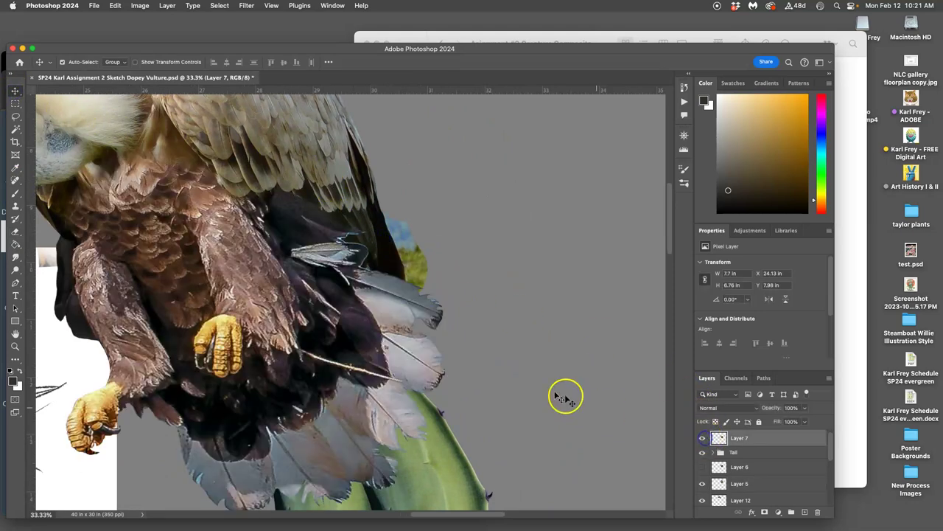
Step: Select the empty area around the Layer 7 cut-out with the Magic Wand and feather the selection 5 px in Select and Mask
{"action": "left_click", "coordinate": [15, 131]}
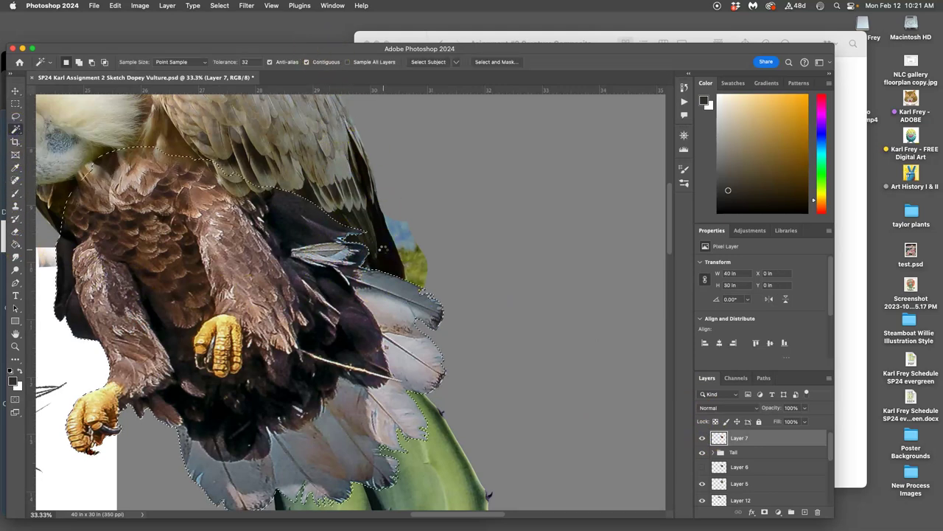
{"action": "left_click", "coordinate": [381, 242]}
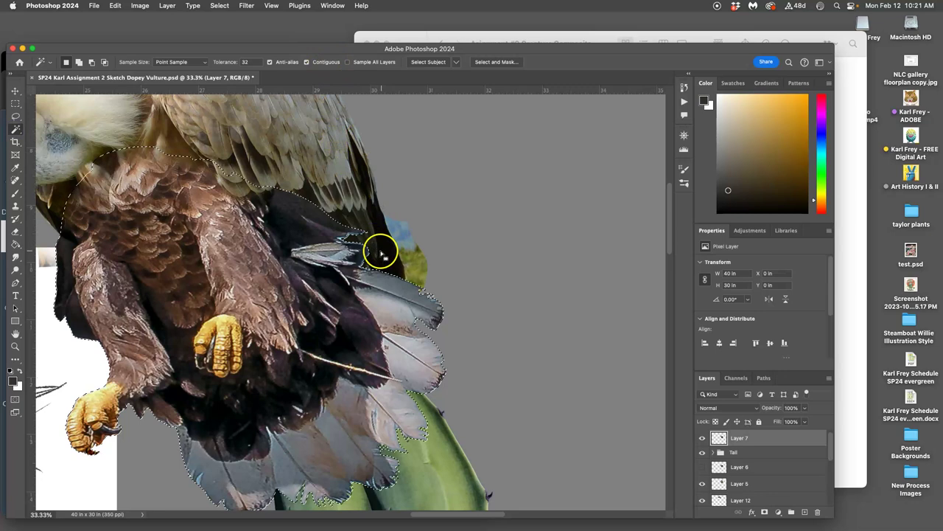
{"action": "left_click", "coordinate": [500, 64]}
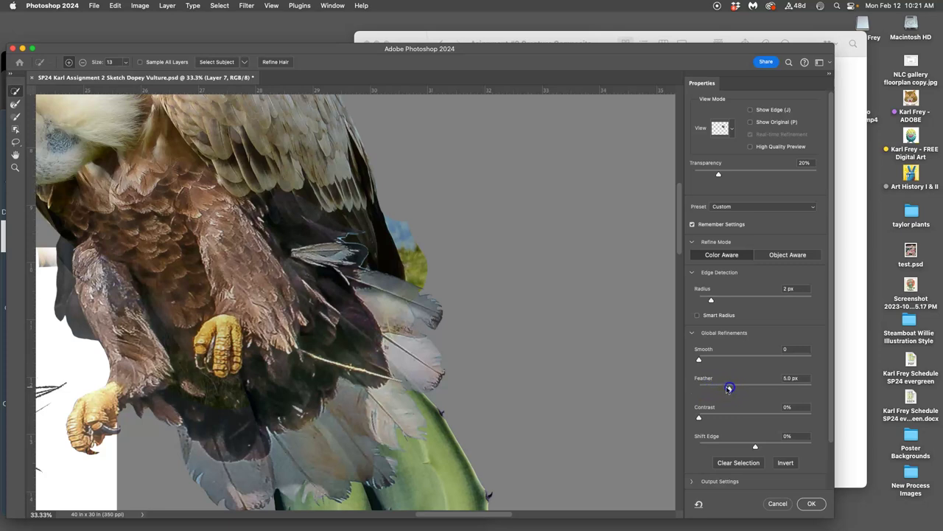
{"action": "left_click", "coordinate": [812, 502]}
Step: Set the Eraser to 100% opacity and erase the fringe along the edge of the upper tail feathers within the feathered selection
{"action": "scroll", "coordinate": [428, 297], "scroll_direction": "up", "scroll_amount": 5}
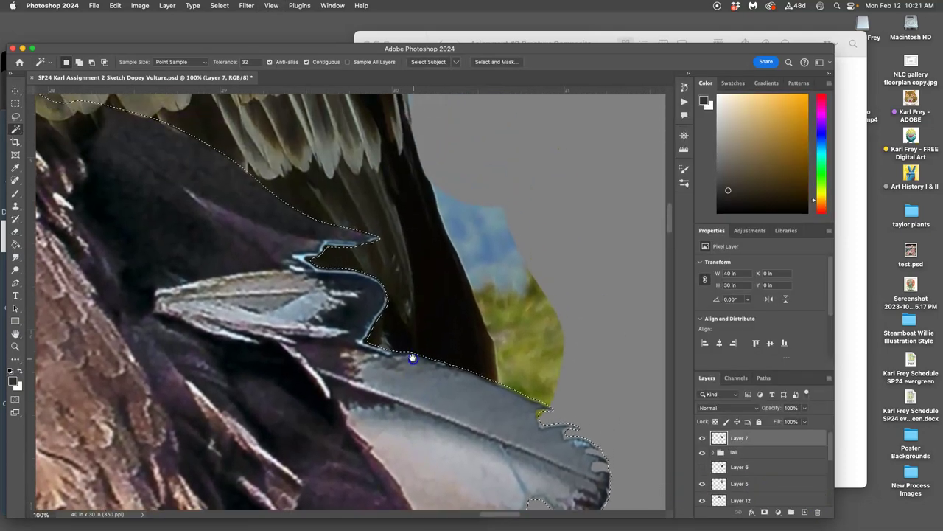
{"action": "left_click_drag", "start_coordinate": [413, 358], "coordinate": [411, 368]}
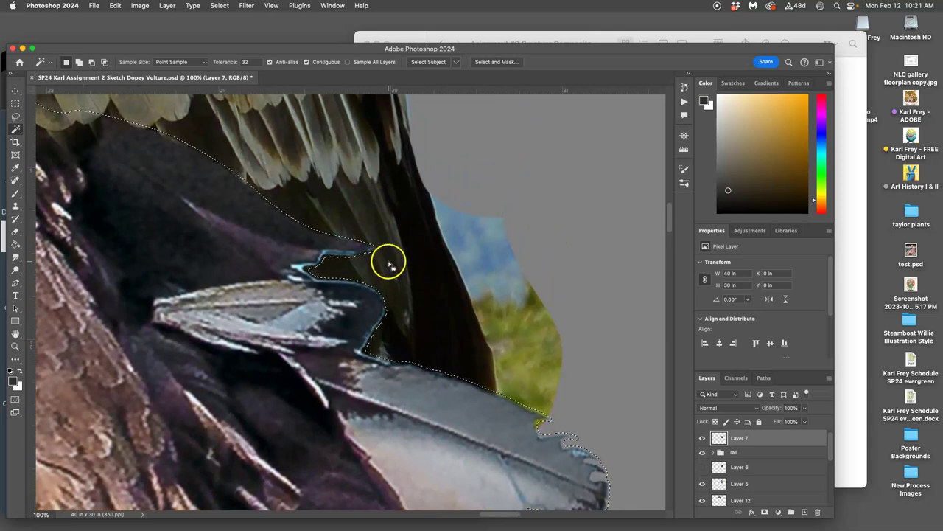
{"action": "left_click", "coordinate": [16, 229]}
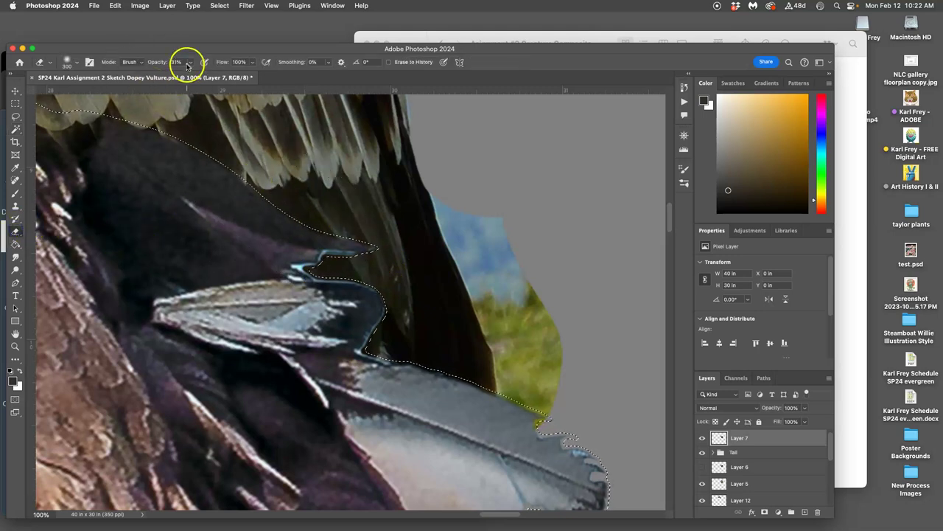
{"action": "left_click_drag", "start_coordinate": [188, 65], "coordinate": [195, 75]}
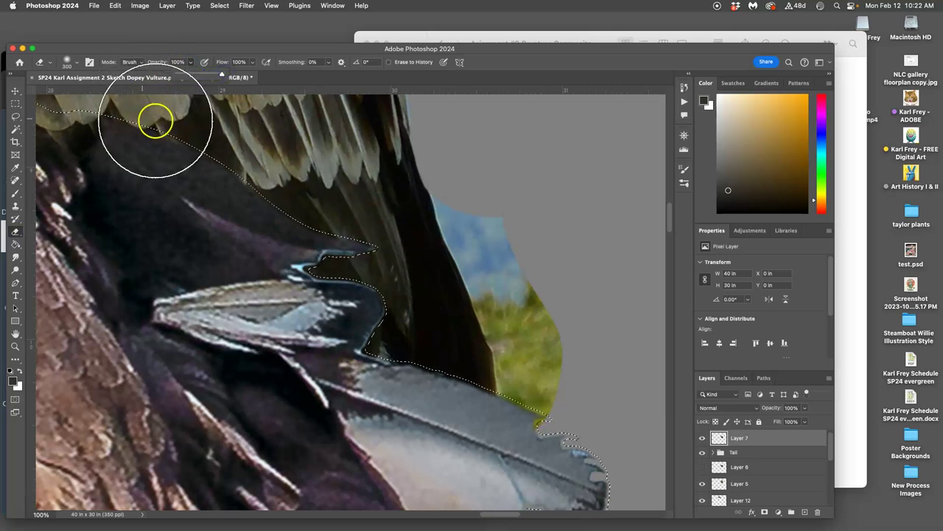
{"action": "left_click", "coordinate": [331, 259]}
{"action": "mouse_move", "coordinate": [312, 262]}
{"action": "left_mouse_down"}
{"action": "mouse_move", "coordinate": [287, 280]}
{"action": "mouse_move", "coordinate": [392, 290]}
{"action": "mouse_move", "coordinate": [350, 284]}
{"action": "mouse_move", "coordinate": [389, 266]}
{"action": "mouse_move", "coordinate": [384, 322]}
{"action": "mouse_move", "coordinate": [434, 367]}
{"action": "mouse_move", "coordinate": [597, 476]}
{"action": "left_mouse_up"}
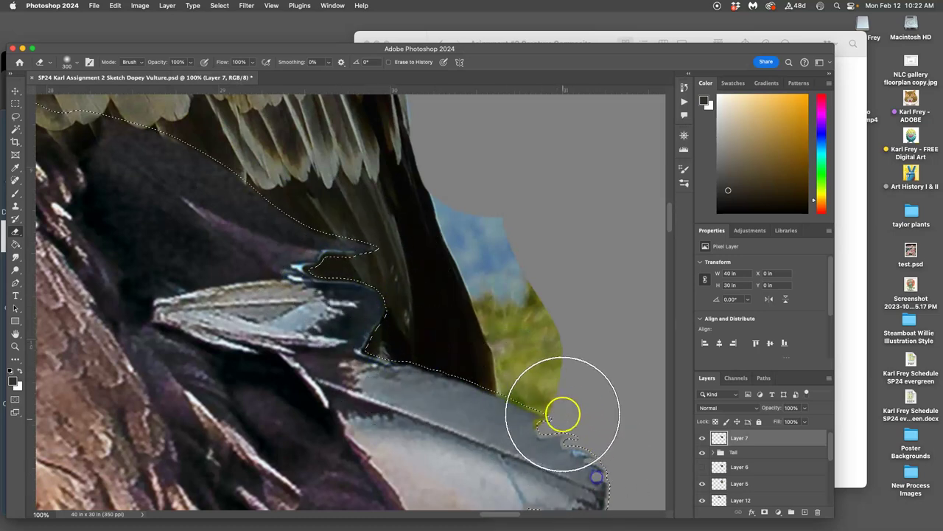
Step: Erase the remaining edge fringe along the outer and lower tail feathers, working round to the leftmost feather
{"action": "key", "text": "space"}
{"action": "left_click_drag", "start_coordinate": [556, 416], "coordinate": [492, 185]}
{"action": "left_click_drag", "start_coordinate": [486, 312], "coordinate": [464, 320]}
{"action": "left_click_drag", "start_coordinate": [581, 431], "coordinate": [520, 464]}
{"action": "key", "text": "space"}
{"action": "left_click_drag", "start_coordinate": [497, 402], "coordinate": [479, 212]}
{"action": "mouse_move", "coordinate": [457, 309]}
{"action": "left_mouse_down"}
{"action": "mouse_move", "coordinate": [388, 444]}
{"action": "mouse_move", "coordinate": [391, 331]}
{"action": "mouse_move", "coordinate": [426, 208]}
{"action": "left_mouse_up"}
{"action": "key", "text": "space"}
{"action": "mouse_move", "coordinate": [402, 278]}
{"action": "left_mouse_down"}
{"action": "mouse_move", "coordinate": [338, 386]}
{"action": "mouse_move", "coordinate": [301, 354]}
{"action": "mouse_move", "coordinate": [199, 400]}
{"action": "left_mouse_up"}
{"action": "key", "text": "space"}
{"action": "mouse_move", "coordinate": [314, 325]}
{"action": "left_mouse_down"}
{"action": "mouse_move", "coordinate": [358, 263]}
{"action": "mouse_move", "coordinate": [612, 159]}
{"action": "left_mouse_up"}
{"action": "scroll", "coordinate": [271, 297], "scroll_direction": "up", "scroll_amount": 6}
{"action": "scroll", "coordinate": [271, 297], "scroll_direction": "left", "scroll_amount": 4}
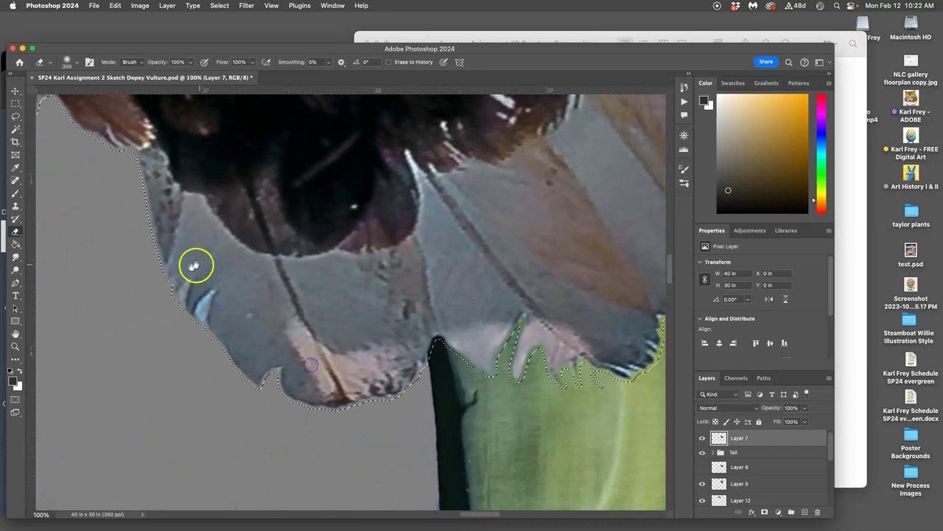
Step: Select the light blue remnants across the tail feathers with the Magic Wand, Contiguous off, and feather the selection 5 px
{"action": "left_click", "coordinate": [14, 128]}
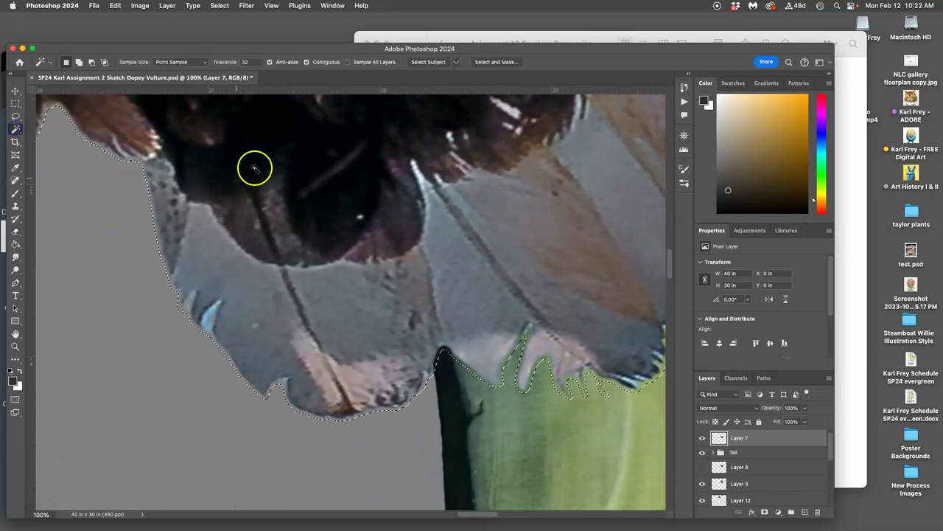
{"action": "left_click", "coordinate": [209, 321]}
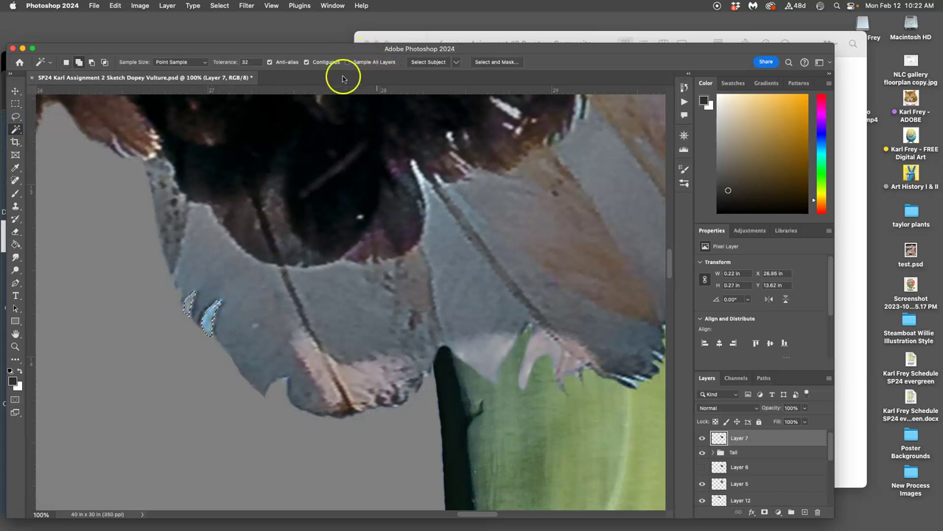
{"action": "left_click", "coordinate": [306, 62]}
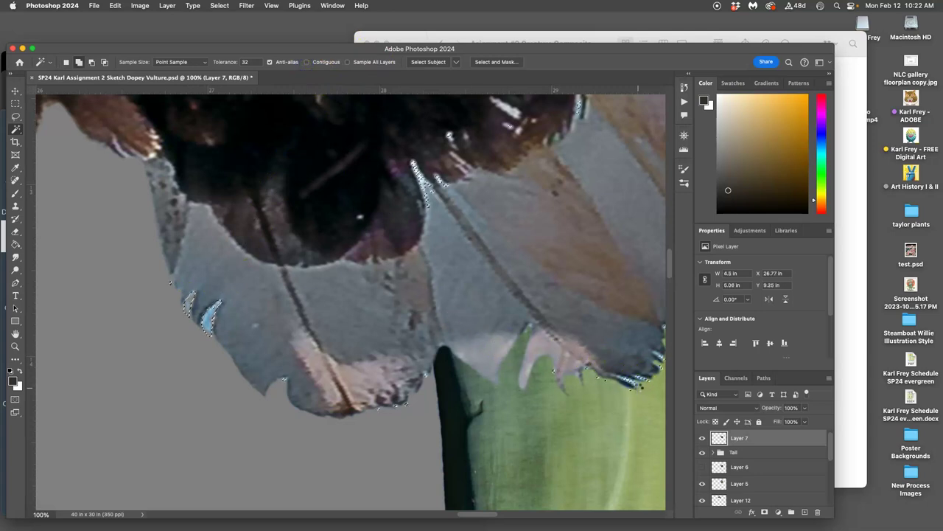
{"action": "left_click_drag", "start_coordinate": [575, 271], "coordinate": [332, 312]}
{"action": "left_click_drag", "start_coordinate": [417, 278], "coordinate": [317, 306]}
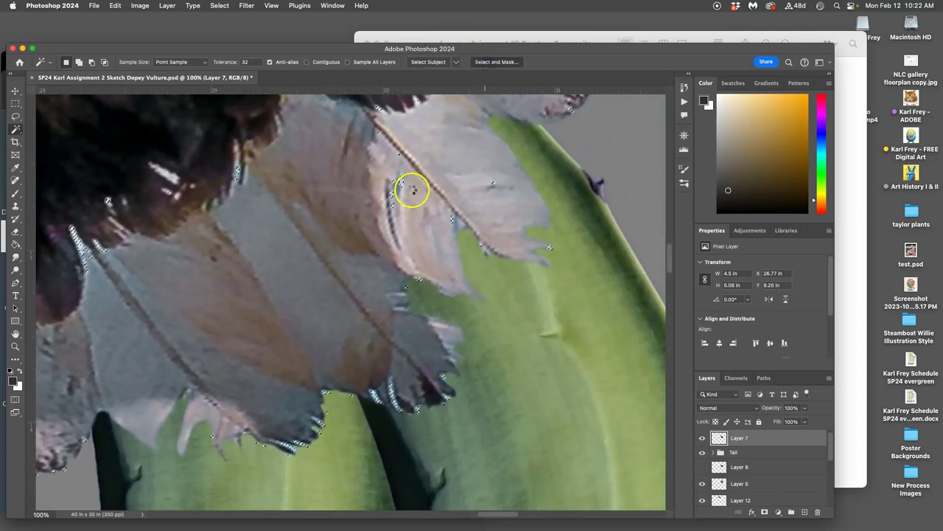
{"action": "key", "text": "alt+super+r"}
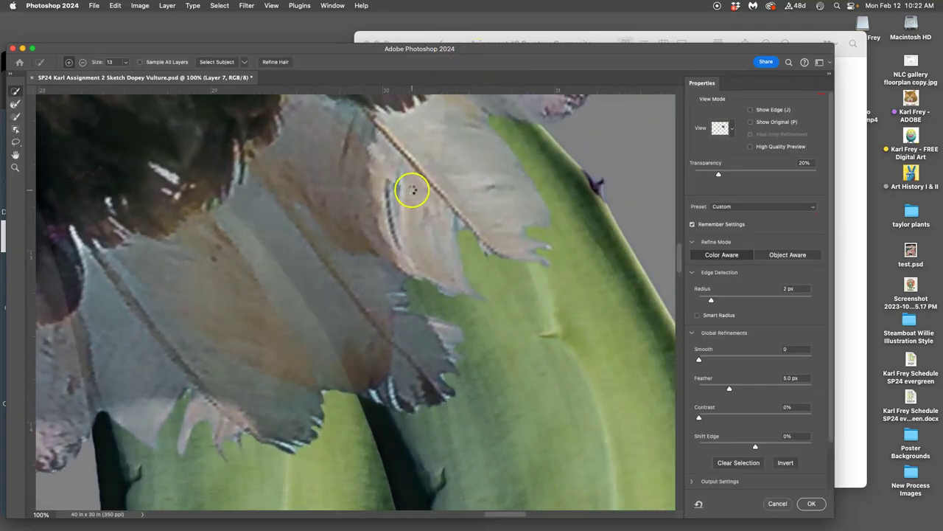
{"action": "left_click", "coordinate": [812, 503]}
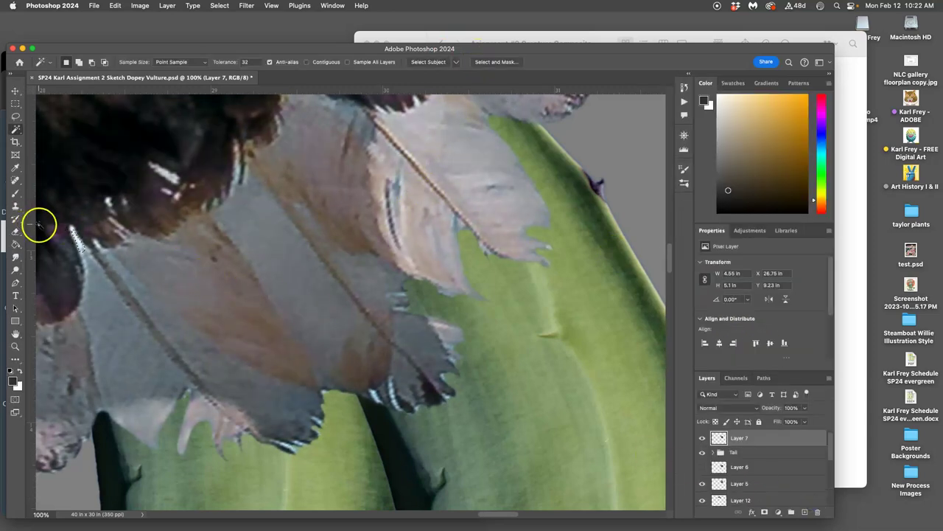
Step: Erase the selected blue patches in the notches of the leftmost tail feather at 100% opacity
{"action": "left_click_drag", "start_coordinate": [198, 278], "coordinate": [388, 183]}
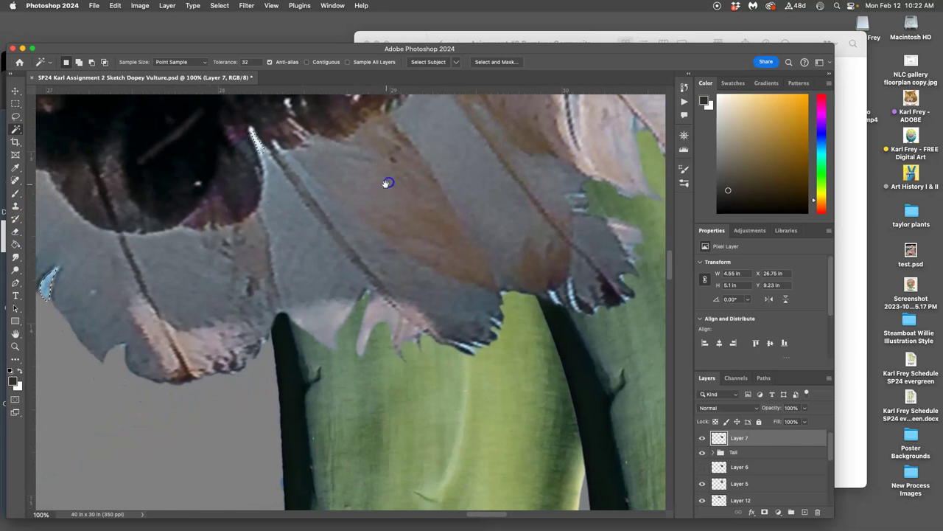
{"action": "left_click", "coordinate": [15, 233]}
{"action": "left_click_drag", "start_coordinate": [114, 289], "coordinate": [273, 242]}
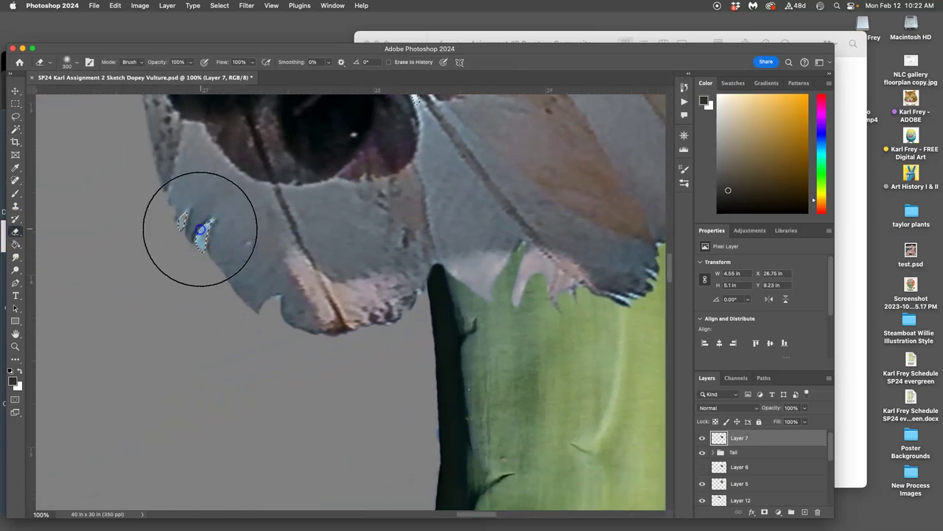
{"action": "left_click_drag", "start_coordinate": [200, 214], "coordinate": [206, 349]}
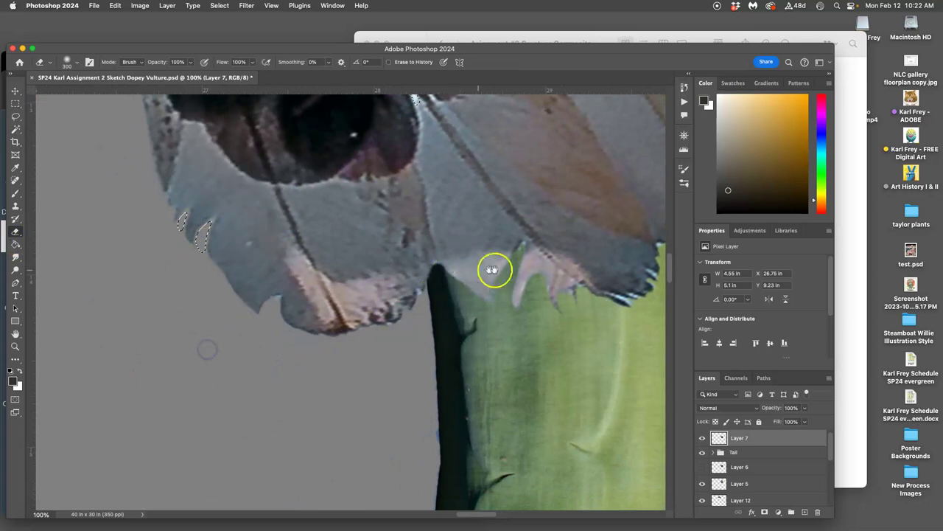
Step: Erase the selected blue fringe from the tail feather tips that overlap the green cactus stems
{"action": "left_click_drag", "start_coordinate": [531, 264], "coordinate": [313, 293]}
{"action": "mouse_move", "coordinate": [426, 330]}
{"action": "left_mouse_down"}
{"action": "mouse_move", "coordinate": [444, 345]}
{"action": "mouse_move", "coordinate": [457, 337]}
{"action": "left_mouse_up"}
{"action": "mouse_move", "coordinate": [441, 299]}
{"action": "left_mouse_down"}
{"action": "mouse_move", "coordinate": [453, 269]}
{"action": "mouse_move", "coordinate": [509, 266]}
{"action": "mouse_move", "coordinate": [531, 303]}
{"action": "mouse_move", "coordinate": [555, 297]}
{"action": "left_mouse_up"}
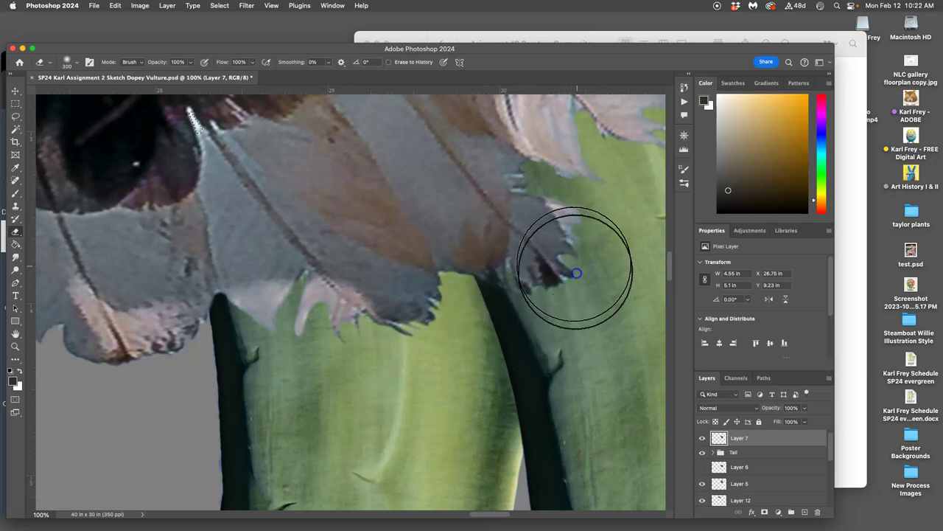
{"action": "mouse_move", "coordinate": [572, 252]}
{"action": "left_mouse_down"}
{"action": "mouse_move", "coordinate": [539, 231]}
{"action": "mouse_move", "coordinate": [515, 241]}
{"action": "mouse_move", "coordinate": [350, 349]}
{"action": "mouse_move", "coordinate": [475, 320]}
{"action": "left_mouse_up"}
{"action": "key", "text": "space"}
{"action": "left_click_drag", "start_coordinate": [553, 255], "coordinate": [345, 400]}
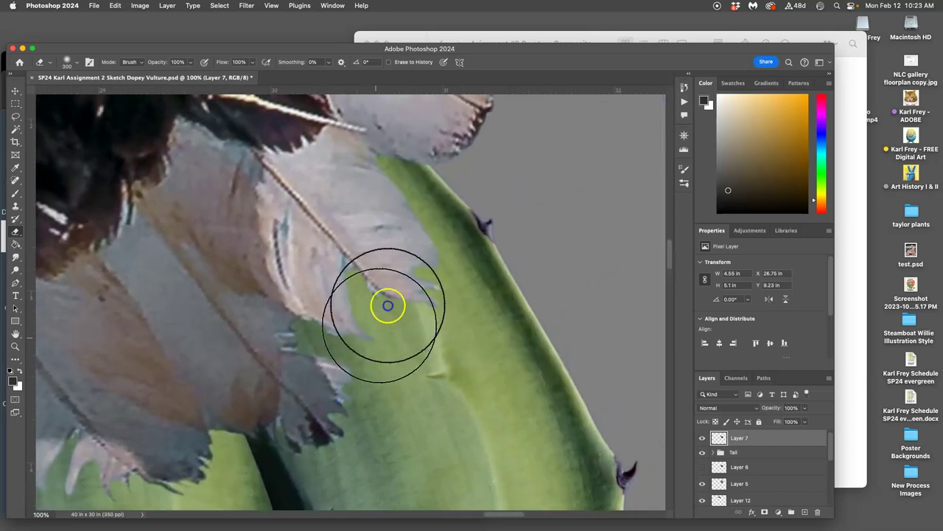
{"action": "left_click_drag", "start_coordinate": [387, 305], "coordinate": [444, 295]}
Step: Erase the selected blue fringe from the outer right tail feathers, working up towards the topmost tail feather
{"action": "key", "text": "space"}
{"action": "left_click_drag", "start_coordinate": [480, 220], "coordinate": [449, 438]}
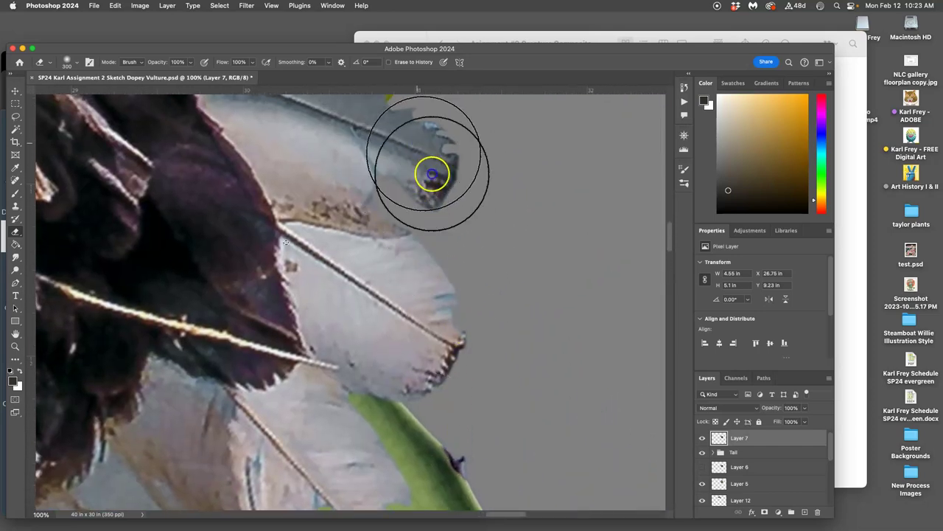
{"action": "mouse_move", "coordinate": [452, 214]}
{"action": "left_mouse_down"}
{"action": "mouse_move", "coordinate": [458, 335]}
{"action": "mouse_move", "coordinate": [447, 316]}
{"action": "mouse_move", "coordinate": [442, 244]}
{"action": "left_mouse_up"}
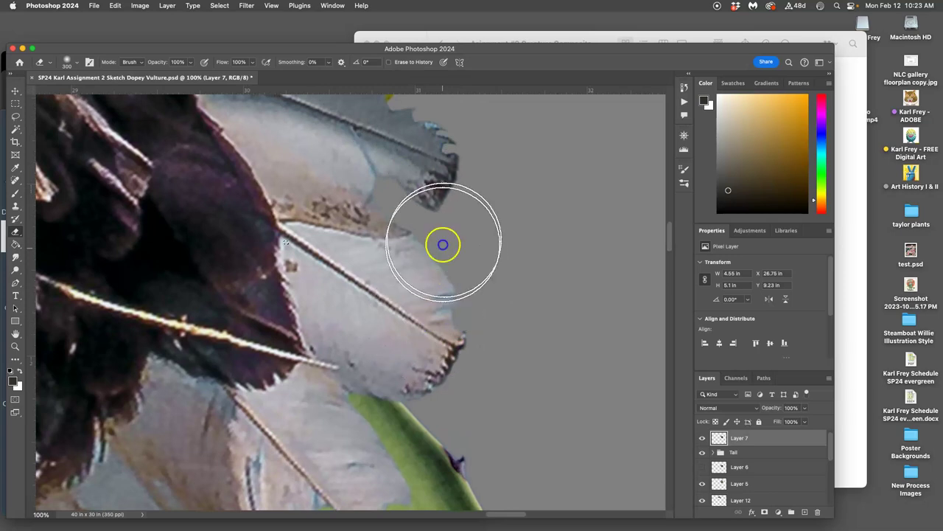
{"action": "key", "text": "space"}
{"action": "left_click_drag", "start_coordinate": [446, 335], "coordinate": [470, 429]}
{"action": "left_click_drag", "start_coordinate": [424, 289], "coordinate": [429, 321]}
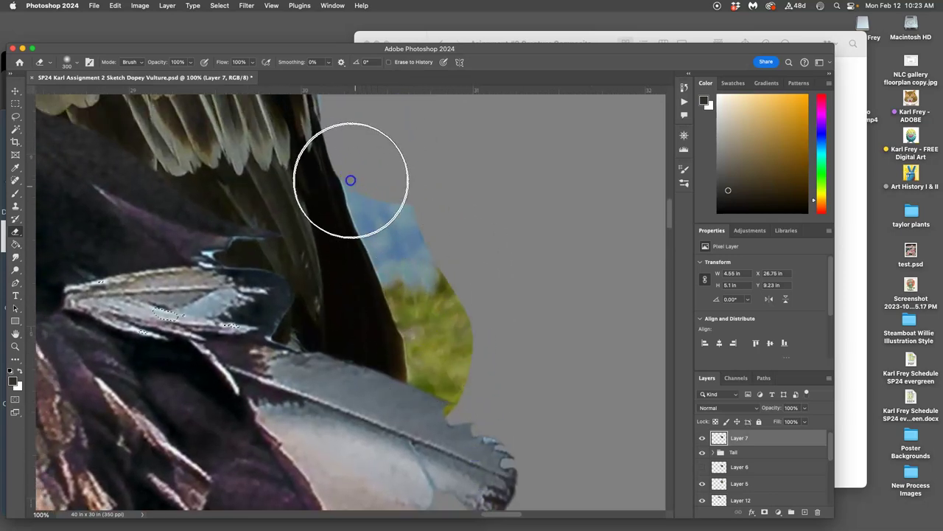
{"action": "mouse_move", "coordinate": [224, 324]}
{"action": "left_mouse_down"}
{"action": "mouse_move", "coordinate": [310, 314]}
{"action": "mouse_move", "coordinate": [208, 311]}
{"action": "mouse_move", "coordinate": [209, 283]}
{"action": "mouse_move", "coordinate": [242, 316]}
{"action": "mouse_move", "coordinate": [192, 330]}
{"action": "mouse_move", "coordinate": [230, 330]}
{"action": "mouse_move", "coordinate": [205, 345]}
{"action": "mouse_move", "coordinate": [174, 296]}
{"action": "mouse_move", "coordinate": [245, 274]}
{"action": "mouse_move", "coordinate": [325, 345]}
{"action": "left_mouse_up"}
{"action": "key", "text": "space"}
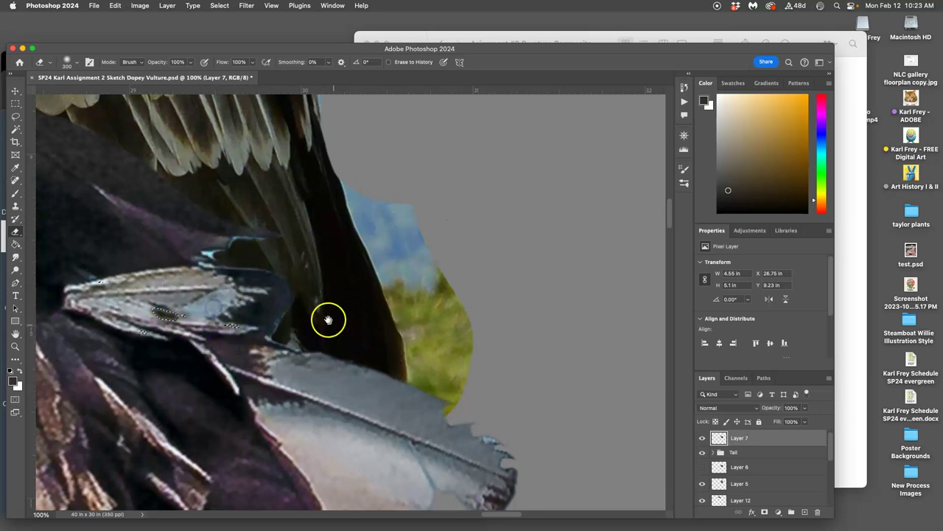
{"action": "left_click_drag", "start_coordinate": [194, 335], "coordinate": [373, 303]}
{"action": "key", "text": "super+z"}
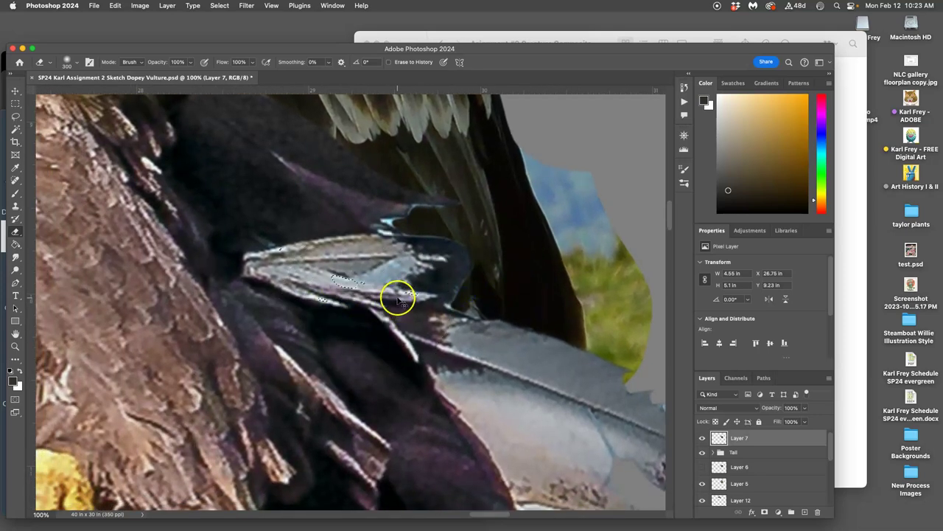
{"action": "left_click", "coordinate": [16, 116]}
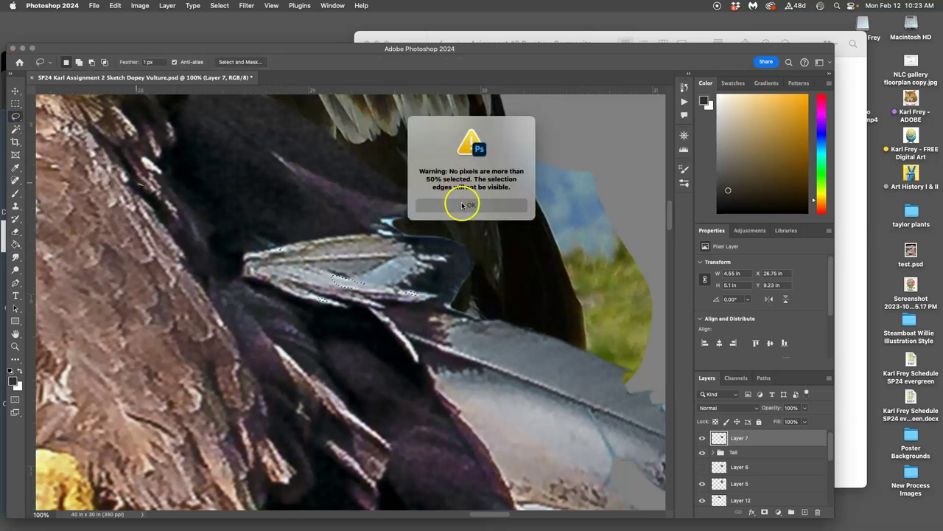
{"action": "left_click", "coordinate": [463, 205]}
{"action": "key", "text": "super+minus"}
{"action": "key", "text": "super+minus"}
{"action": "key", "text": "super+minus"}
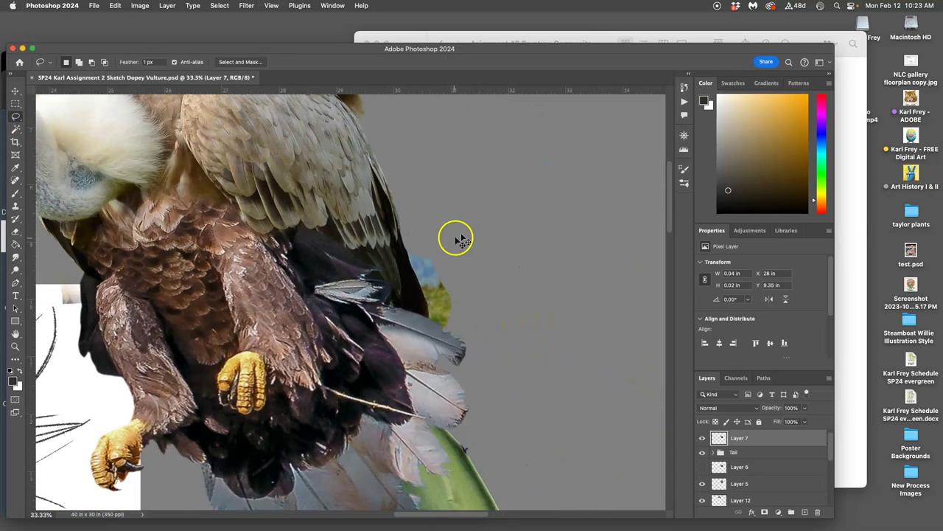
{"action": "left_click_drag", "start_coordinate": [467, 285], "coordinate": [396, 273]}
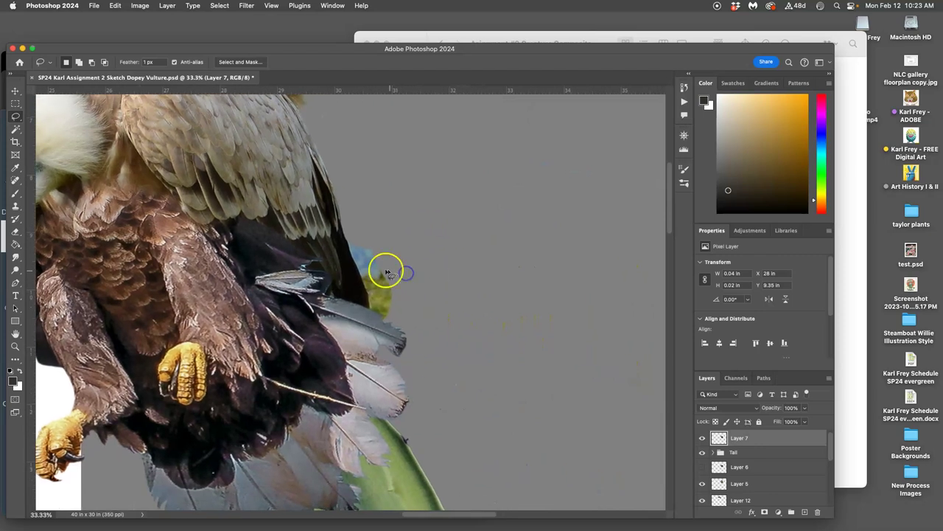
Step: Clear the selection and erase the blue-edged feather tip and dark plumage edge beneath the wing feathers on Layer 7, using the 300 px eraser
{"action": "left_click", "coordinate": [17, 226]}
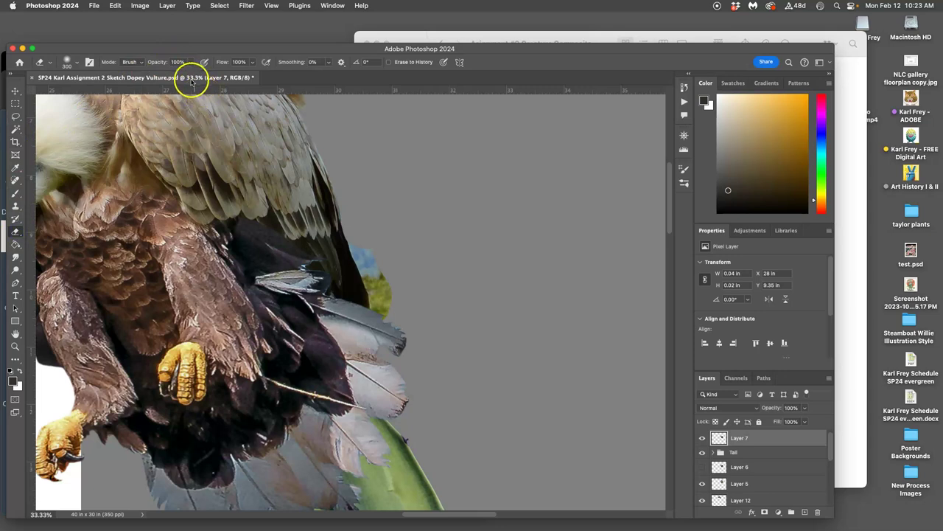
{"action": "left_click", "coordinate": [22, 117]}
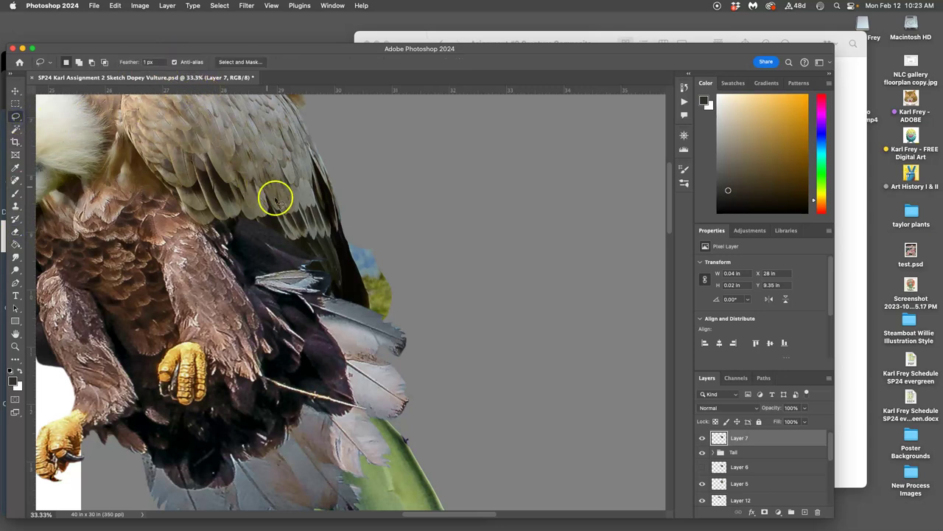
{"action": "scroll", "coordinate": [280, 213], "scroll_direction": "up", "scroll_amount": 3}
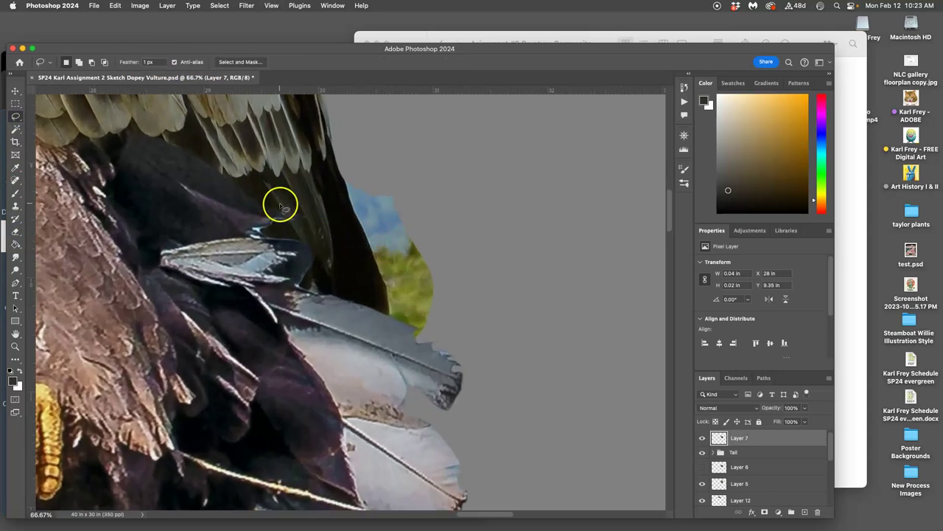
{"action": "left_click", "coordinate": [15, 230]}
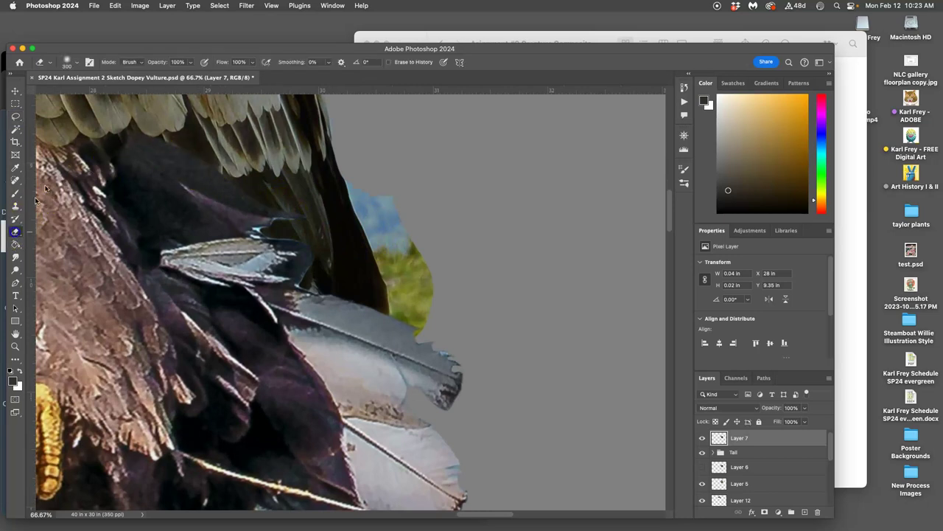
{"action": "mouse_move", "coordinate": [282, 189]}
{"action": "left_mouse_down"}
{"action": "mouse_move", "coordinate": [279, 198]}
{"action": "mouse_move", "coordinate": [291, 210]}
{"action": "mouse_move", "coordinate": [255, 230]}
{"action": "mouse_move", "coordinate": [278, 219]}
{"action": "mouse_move", "coordinate": [256, 192]}
{"action": "mouse_move", "coordinate": [183, 141]}
{"action": "mouse_move", "coordinate": [210, 178]}
{"action": "mouse_move", "coordinate": [171, 143]}
{"action": "mouse_move", "coordinate": [119, 120]}
{"action": "mouse_move", "coordinate": [125, 135]}
{"action": "mouse_move", "coordinate": [178, 148]}
{"action": "mouse_move", "coordinate": [269, 132]}
{"action": "mouse_move", "coordinate": [337, 223]}
{"action": "left_mouse_up"}
{"action": "key", "text": "super+d"}
{"action": "left_click", "coordinate": [291, 210]}
{"action": "left_click", "coordinate": [274, 217]}
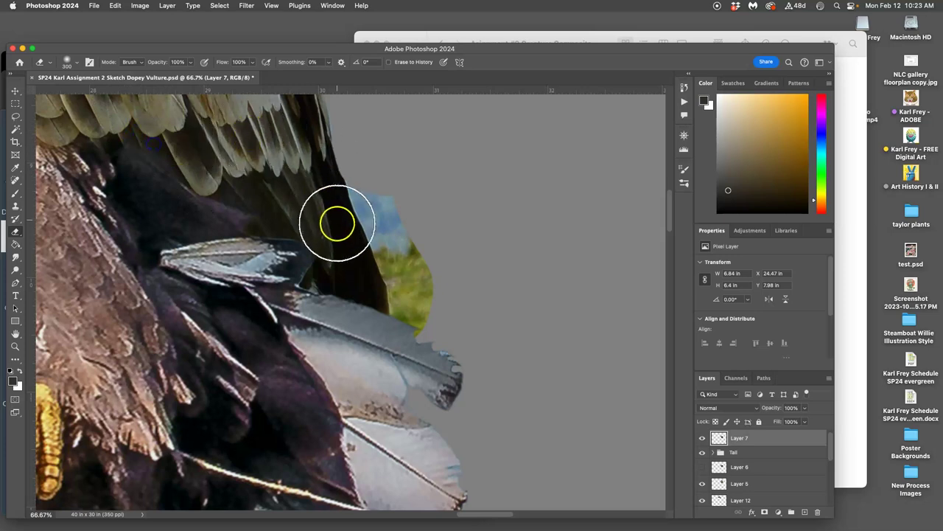
{"action": "left_click_drag", "start_coordinate": [139, 144], "coordinate": [174, 154]}
{"action": "left_click", "coordinate": [166, 160]}
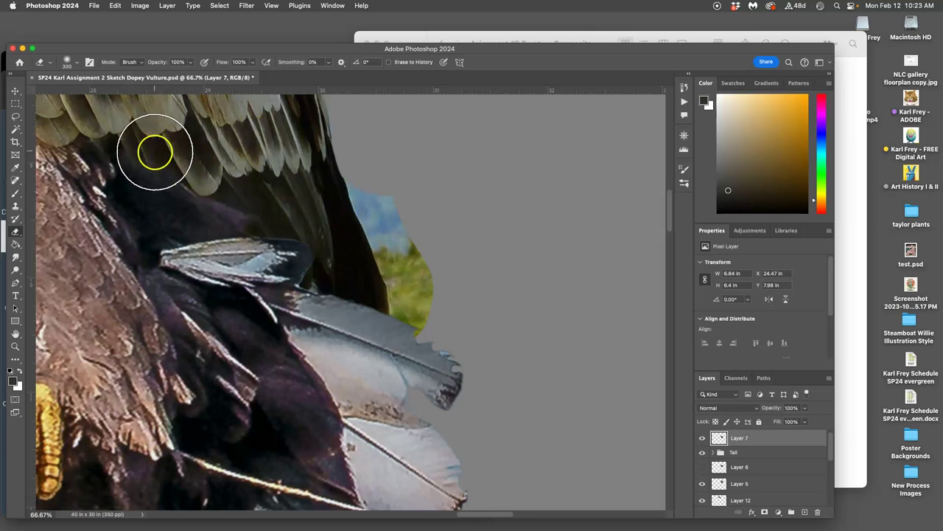
Step: Examine the tail feathers, legs and wing edge for leftover fringes and background remnants
{"action": "left_click_drag", "start_coordinate": [310, 163], "coordinate": [283, 109]}
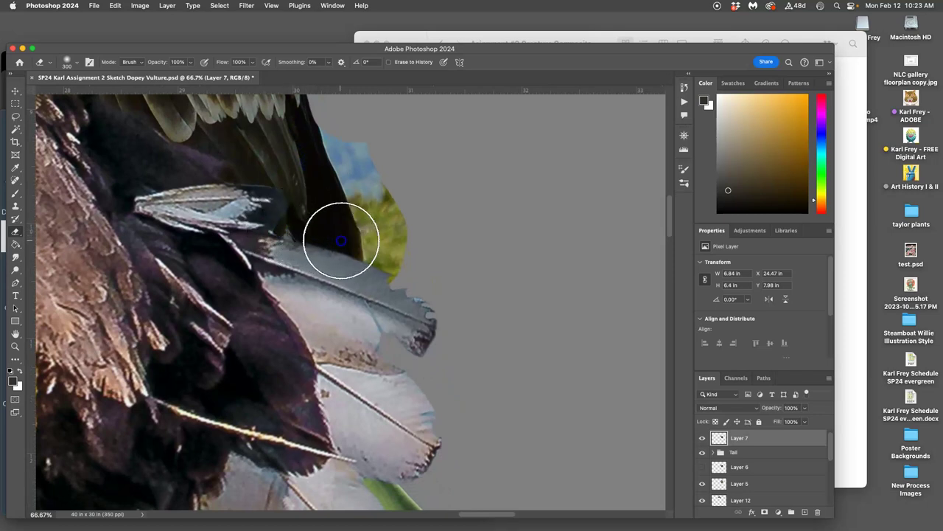
{"action": "mouse_move", "coordinate": [340, 241]}
{"action": "left_mouse_down"}
{"action": "mouse_move", "coordinate": [385, 259]}
{"action": "mouse_move", "coordinate": [322, 224]}
{"action": "mouse_move", "coordinate": [293, 224]}
{"action": "left_mouse_up"}
{"action": "left_click_drag", "start_coordinate": [382, 226], "coordinate": [366, 151]}
{"action": "left_click_drag", "start_coordinate": [418, 250], "coordinate": [403, 100]}
{"action": "left_click_drag", "start_coordinate": [424, 284], "coordinate": [497, 204]}
{"action": "left_click_drag", "start_coordinate": [400, 323], "coordinate": [456, 325]}
{"action": "left_click_drag", "start_coordinate": [289, 230], "coordinate": [316, 248]}
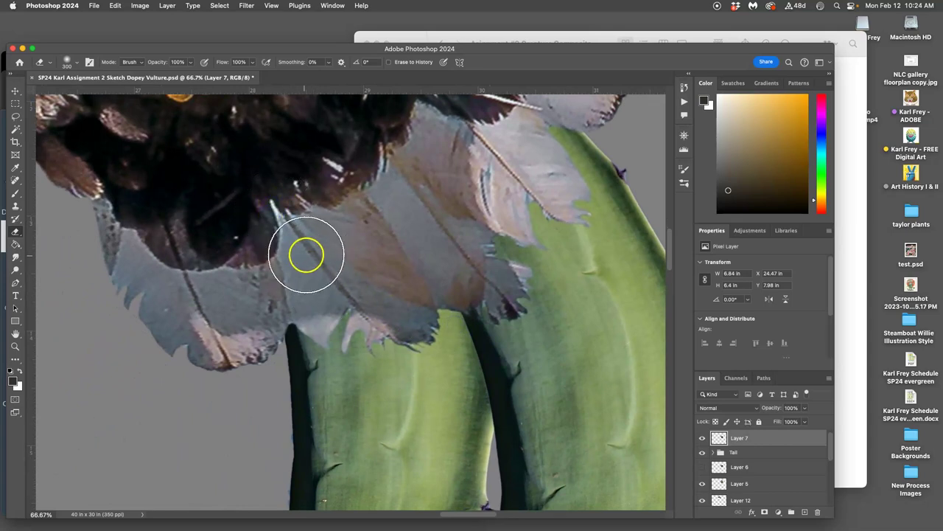
{"action": "scroll", "coordinate": [305, 254], "scroll_direction": "up", "scroll_amount": 9}
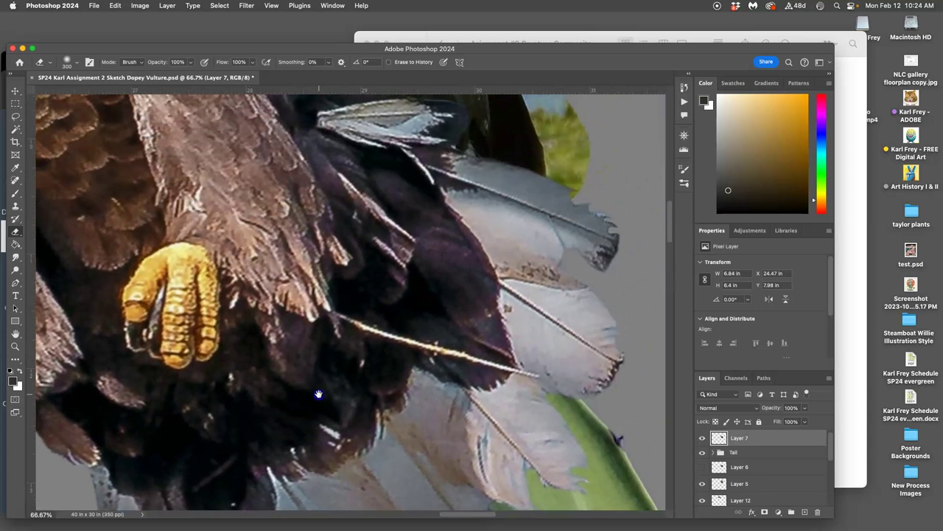
{"action": "mouse_move", "coordinate": [347, 345]}
{"action": "left_mouse_down"}
{"action": "mouse_move", "coordinate": [391, 314]}
{"action": "mouse_move", "coordinate": [507, 354]}
{"action": "mouse_move", "coordinate": [487, 340]}
{"action": "left_mouse_up"}
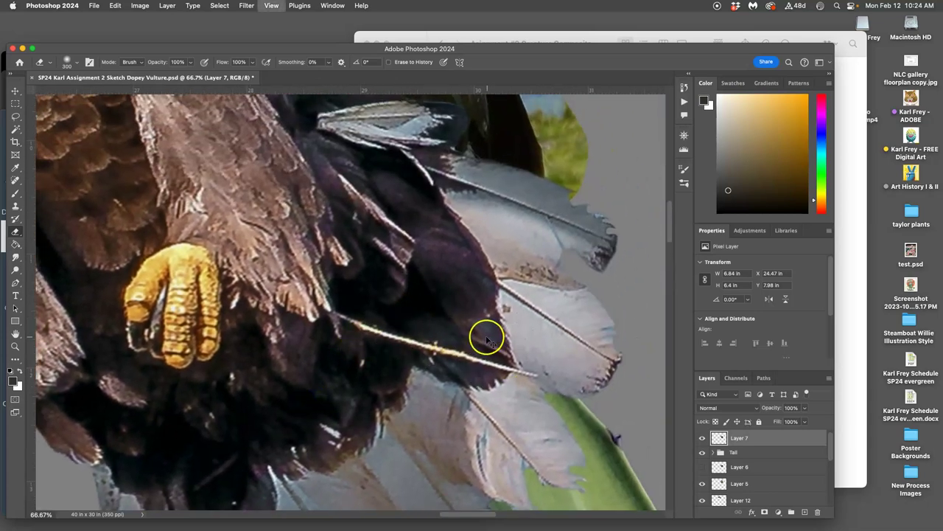
{"action": "key", "text": "super+minus"}
{"action": "key", "text": "super+minus"}
{"action": "key", "text": "super+minus"}
{"action": "key", "text": "super+minus"}
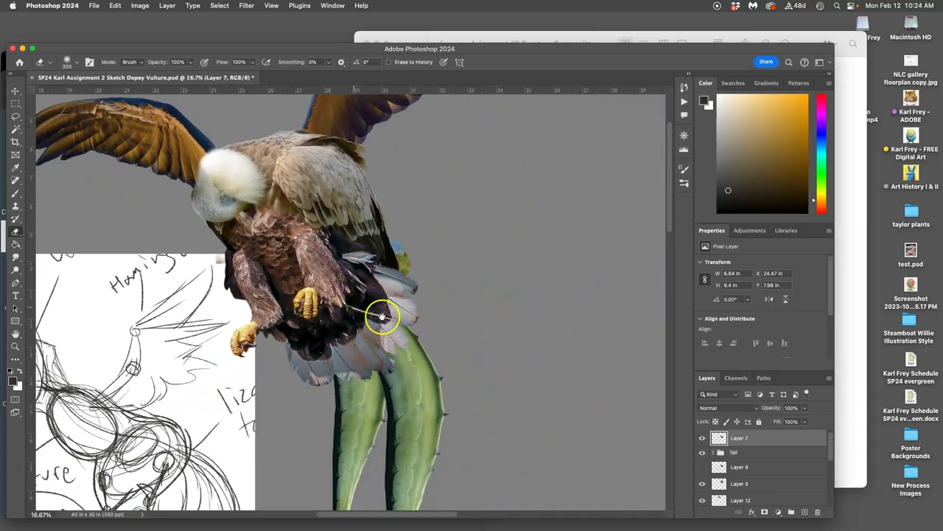
{"action": "left_click_drag", "start_coordinate": [384, 279], "coordinate": [329, 302]}
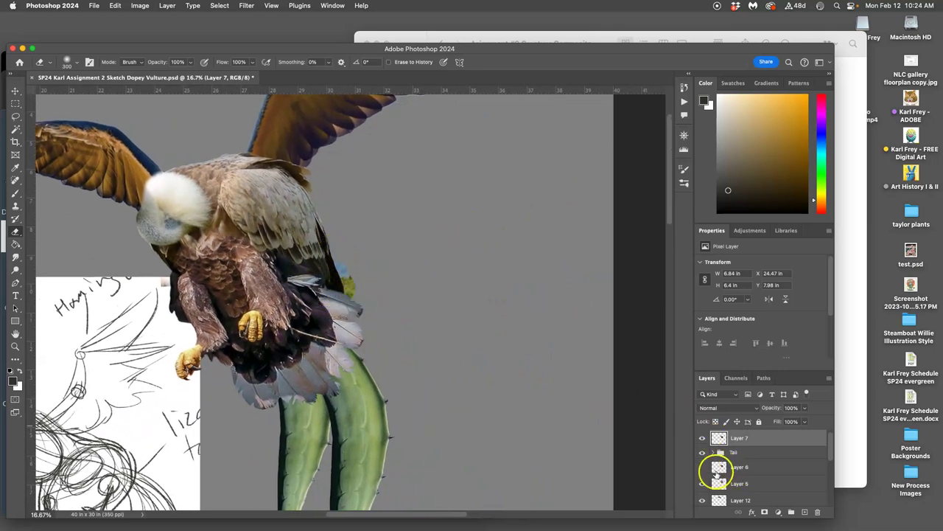
Step: Lasso the leftover sky and grass patch beside the folded wing on Layer 5 and delete it, including the remnant farther up the wing edge
{"action": "left_click", "coordinate": [740, 483]}
{"action": "left_click", "coordinate": [701, 484]}
{"action": "left_click", "coordinate": [702, 484]}
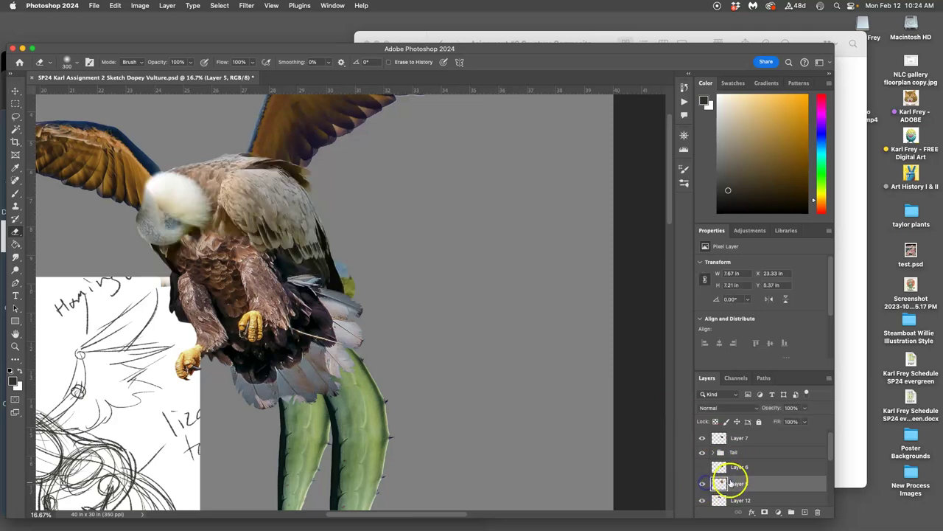
{"action": "scroll", "coordinate": [403, 316], "scroll_direction": "up", "scroll_amount": 5}
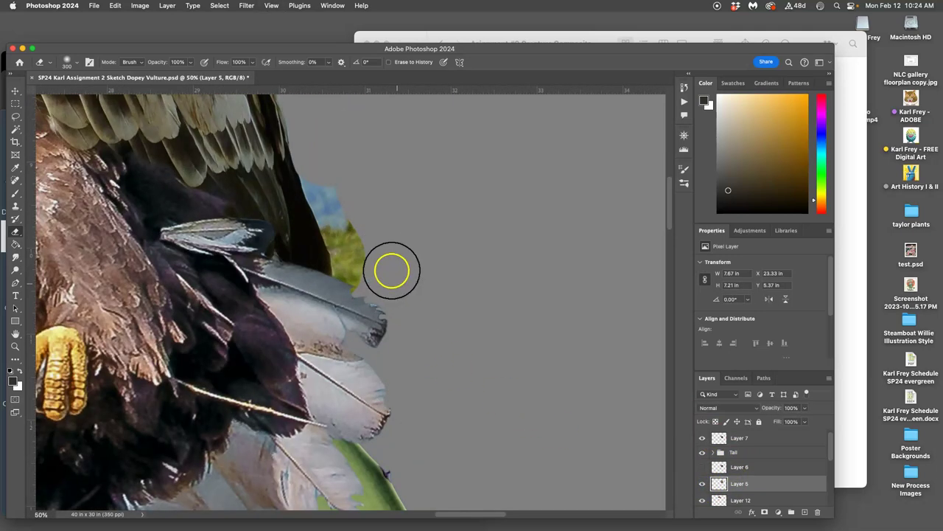
{"action": "left_click_drag", "start_coordinate": [351, 279], "coordinate": [296, 331]}
{"action": "left_click", "coordinate": [14, 117]}
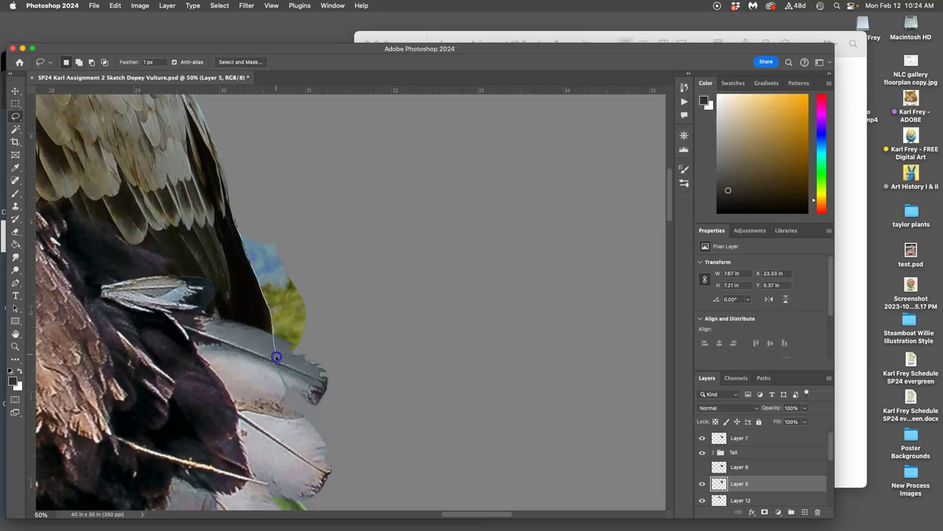
{"action": "key", "text": "Delete"}
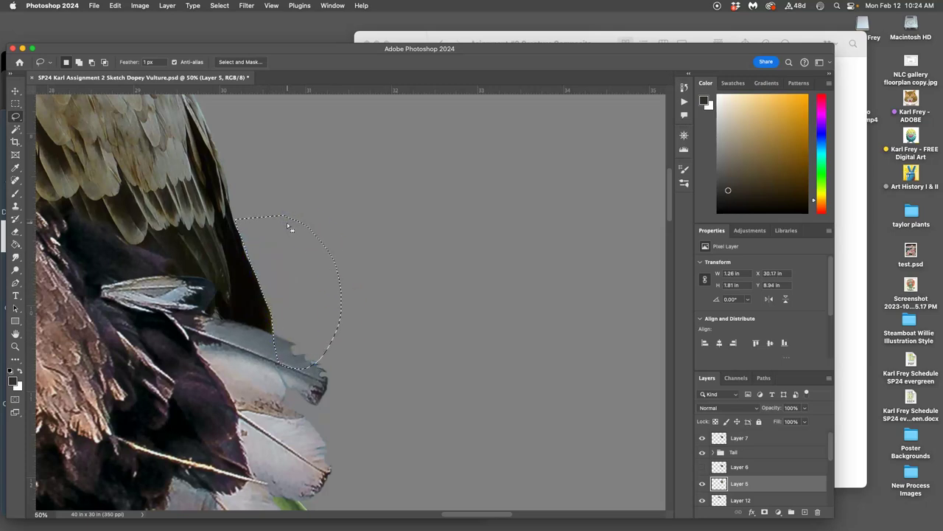
{"action": "left_click", "coordinate": [286, 166]}
{"action": "left_click", "coordinate": [222, 156]}
Step: Lasso the stray pale scrap below the vulture's head on Layer 12, delete it and clear the selection
{"action": "mouse_move", "coordinate": [291, 254]}
{"action": "left_mouse_down"}
{"action": "mouse_move", "coordinate": [358, 269]}
{"action": "mouse_move", "coordinate": [589, 269]}
{"action": "mouse_move", "coordinate": [381, 276]}
{"action": "mouse_move", "coordinate": [441, 334]}
{"action": "left_mouse_up"}
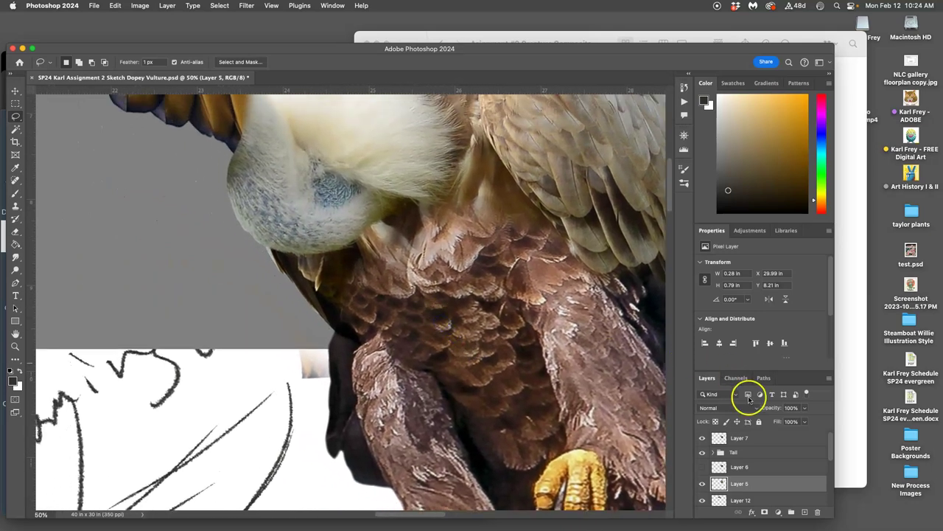
{"action": "left_click", "coordinate": [703, 501]}
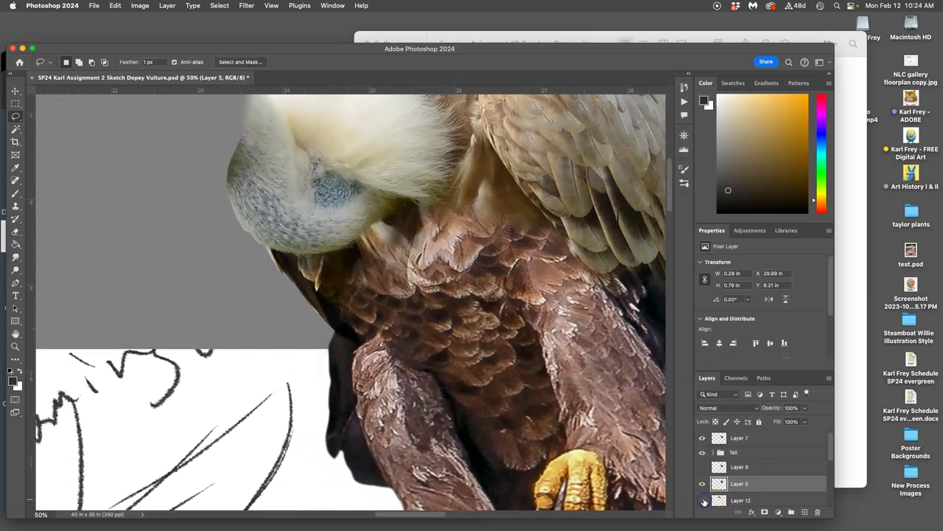
{"action": "left_click", "coordinate": [702, 500]}
{"action": "left_click", "coordinate": [735, 499]}
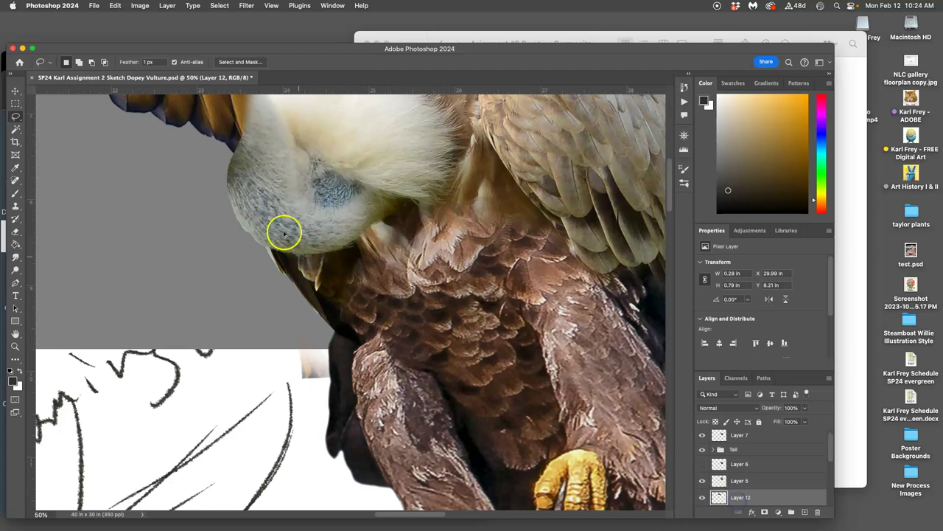
{"action": "mouse_move", "coordinate": [235, 259]}
{"action": "left_mouse_down"}
{"action": "mouse_move", "coordinate": [310, 427]}
{"action": "mouse_move", "coordinate": [403, 267]}
{"action": "left_mouse_up"}
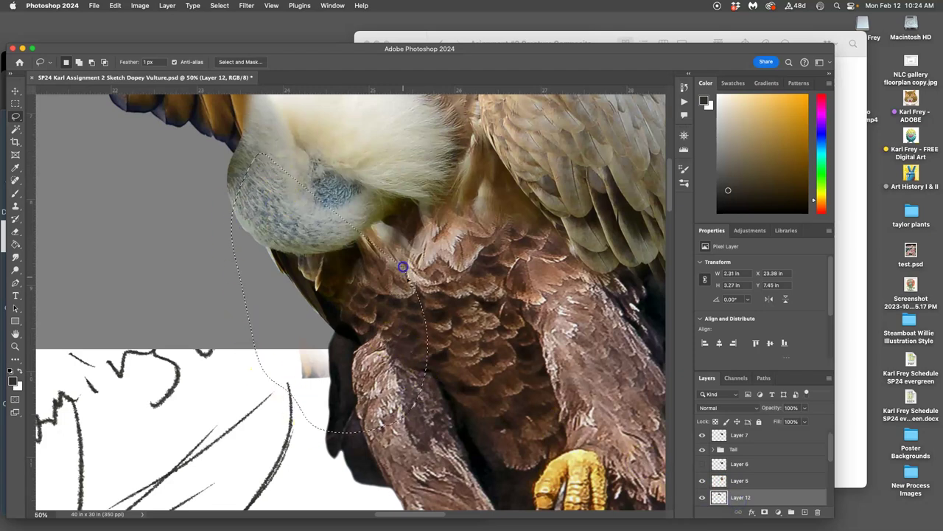
{"action": "key", "text": "Delete"}
{"action": "left_click", "coordinate": [401, 293]}
{"action": "left_click", "coordinate": [218, 403]}
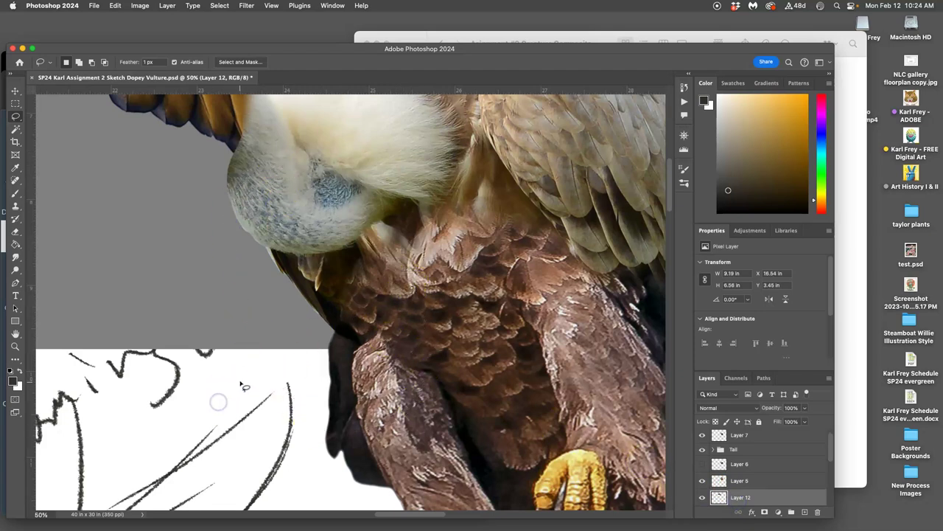
Step: Check the whole composite vulture against the sketch and save the document
{"action": "key", "text": "super+minus"}
{"action": "key", "text": "super+minus"}
{"action": "key", "text": "super+minus"}
{"action": "key", "text": "super+minus"}
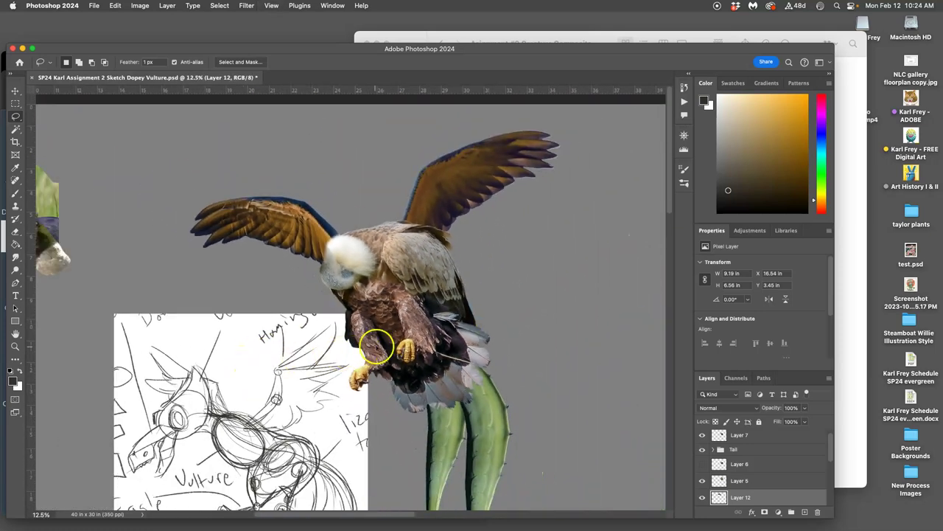
{"action": "mouse_move", "coordinate": [379, 345]}
{"action": "left_mouse_down"}
{"action": "mouse_move", "coordinate": [340, 302]}
{"action": "mouse_move", "coordinate": [306, 240]}
{"action": "mouse_move", "coordinate": [274, 228]}
{"action": "left_mouse_up"}
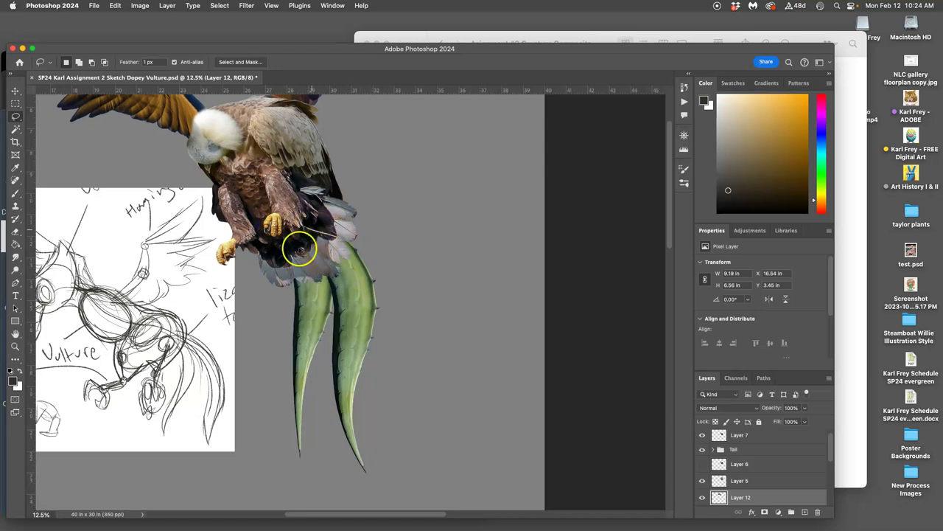
{"action": "scroll", "coordinate": [295, 214], "scroll_direction": "up", "scroll_amount": 5}
{"action": "scroll", "coordinate": [295, 214], "scroll_direction": "left", "scroll_amount": 3}
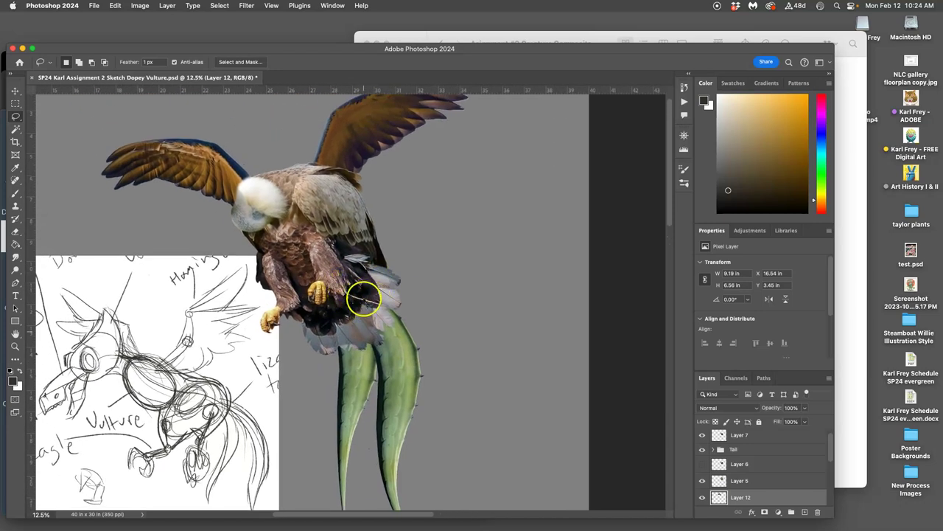
{"action": "scroll", "coordinate": [381, 379], "scroll_direction": "left", "scroll_amount": 5}
{"action": "scroll", "coordinate": [381, 379], "scroll_direction": "up", "scroll_amount": 3}
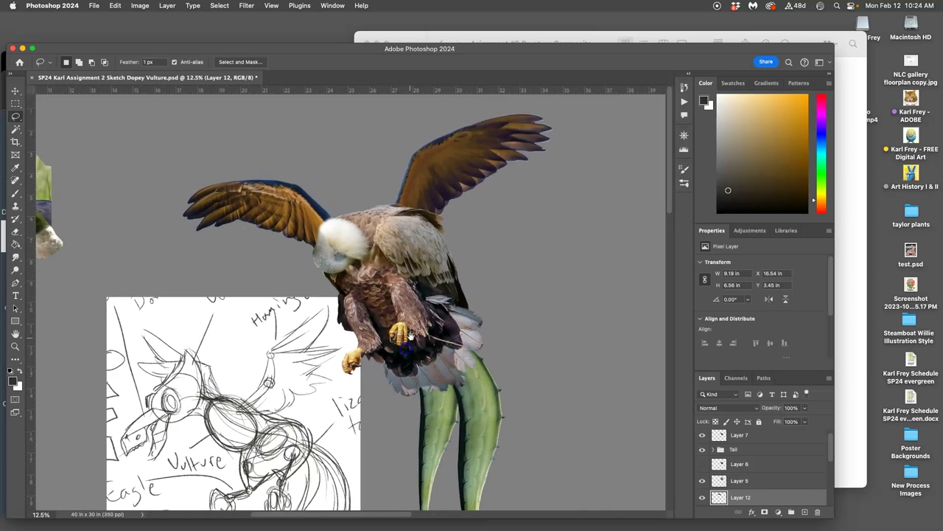
{"action": "key", "text": "super+minus"}
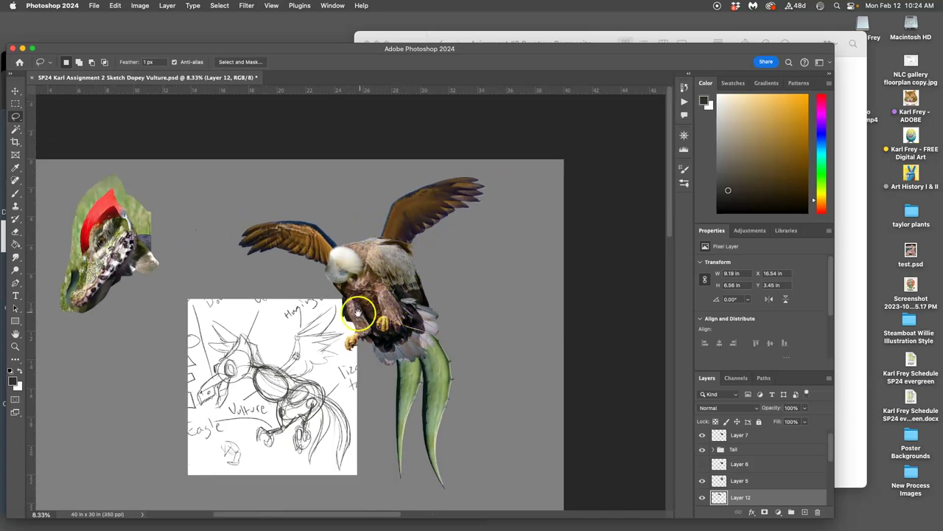
{"action": "scroll", "coordinate": [357, 313], "scroll_direction": "left", "scroll_amount": 6}
{"action": "scroll", "coordinate": [357, 313], "scroll_direction": "up", "scroll_amount": 3}
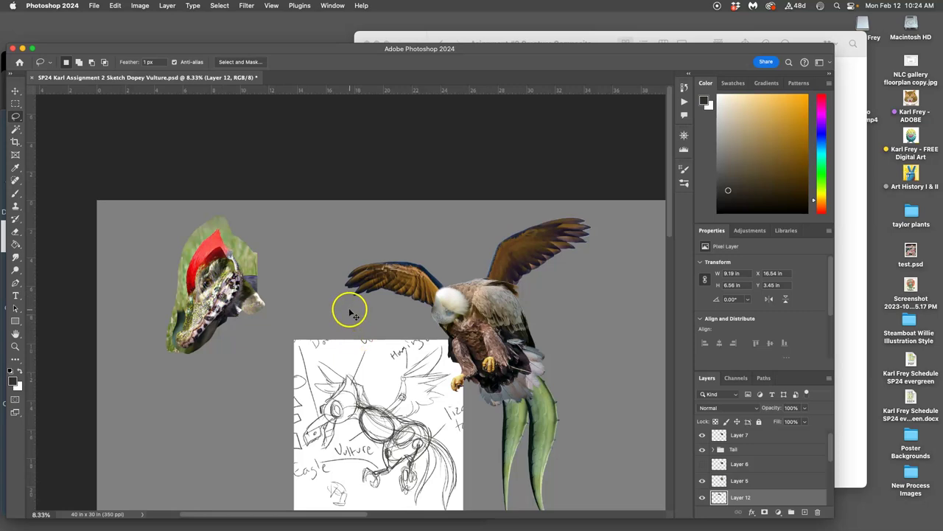
{"action": "key", "text": "super+s"}
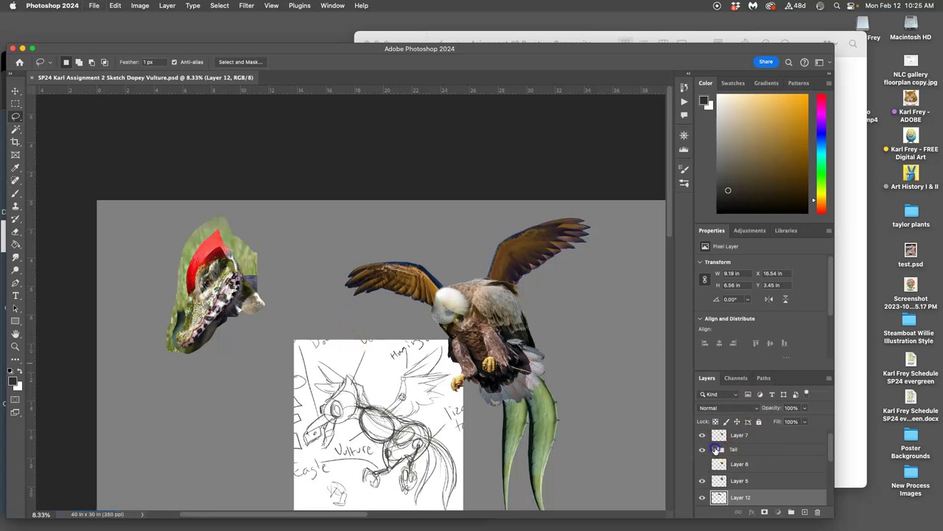
Step: Expand the Tail group to show its layers and select the group
{"action": "left_click", "coordinate": [715, 448]}
{"action": "mouse_move", "coordinate": [832, 446]}
{"action": "left_mouse_down"}
{"action": "mouse_move", "coordinate": [829, 508]}
{"action": "mouse_move", "coordinate": [828, 455]}
{"action": "left_mouse_up"}
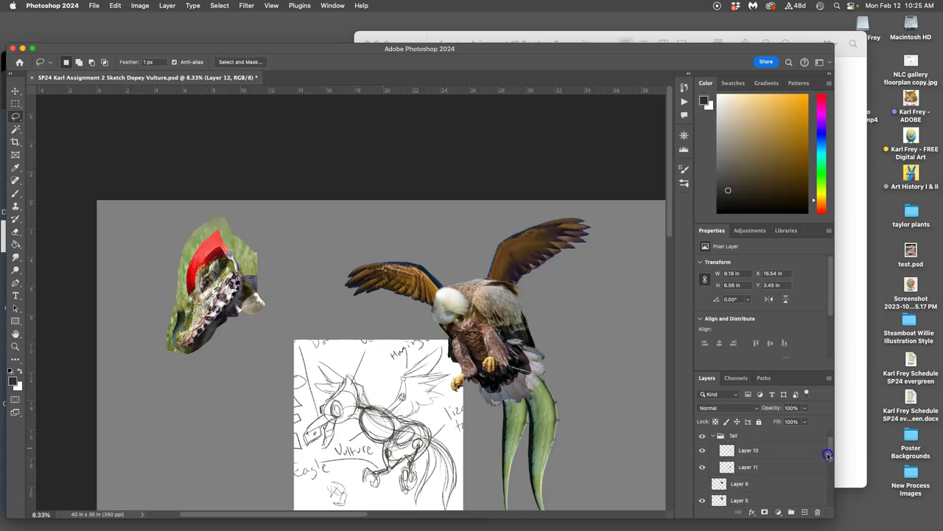
{"action": "left_click", "coordinate": [722, 436]}
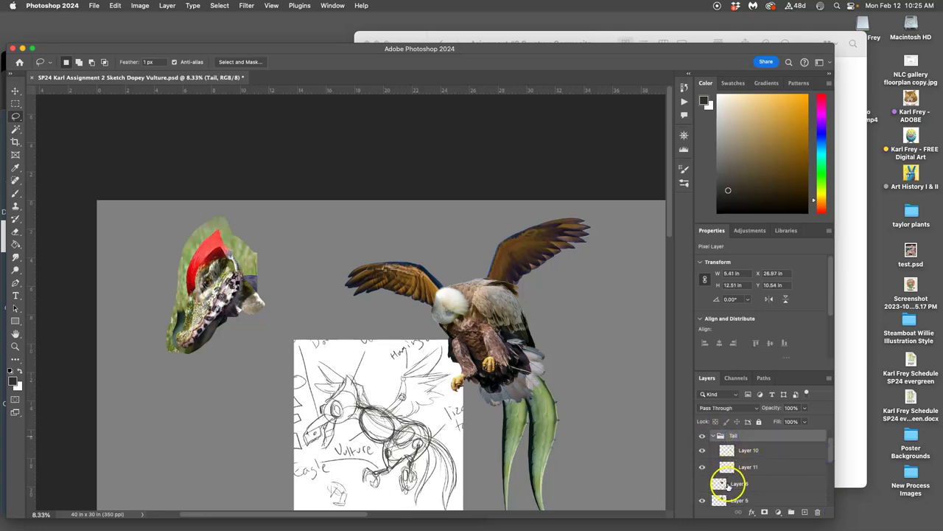
Step: Set the Move tool to auto-select individual layers instead of groups
{"action": "left_click_drag", "start_coordinate": [827, 451], "coordinate": [829, 454]}
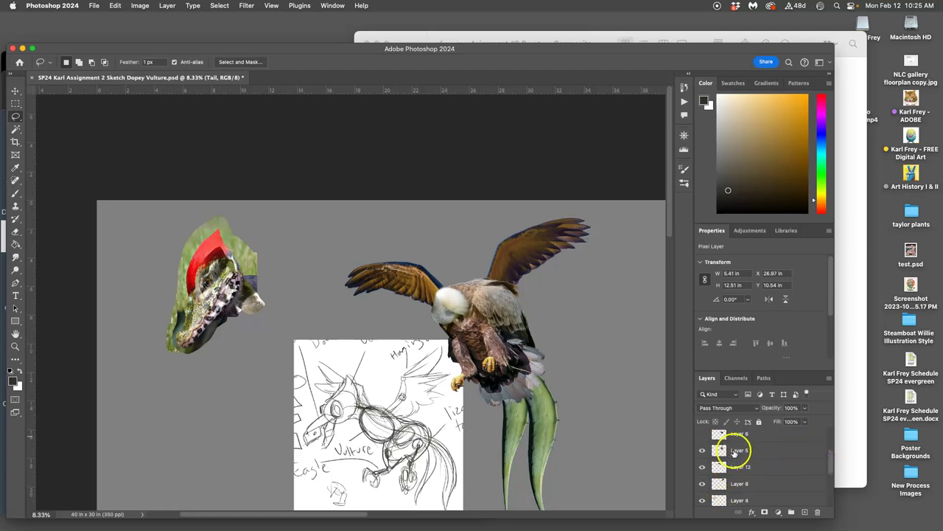
{"action": "left_click", "coordinate": [734, 438], "text": "shift"}
{"action": "mouse_move", "coordinate": [742, 462]}
{"action": "left_mouse_down"}
{"action": "mouse_move", "coordinate": [740, 489]}
{"action": "mouse_move", "coordinate": [749, 463]}
{"action": "left_mouse_up"}
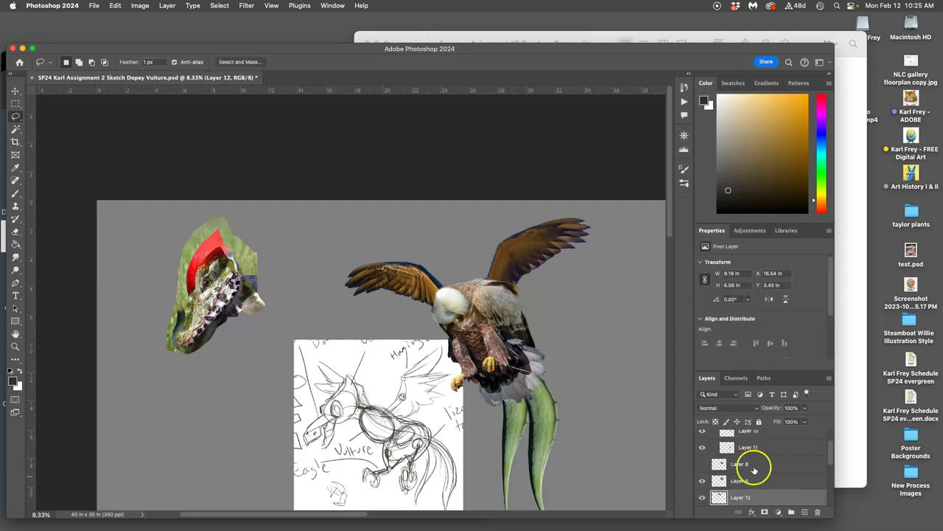
{"action": "left_click", "coordinate": [15, 91]}
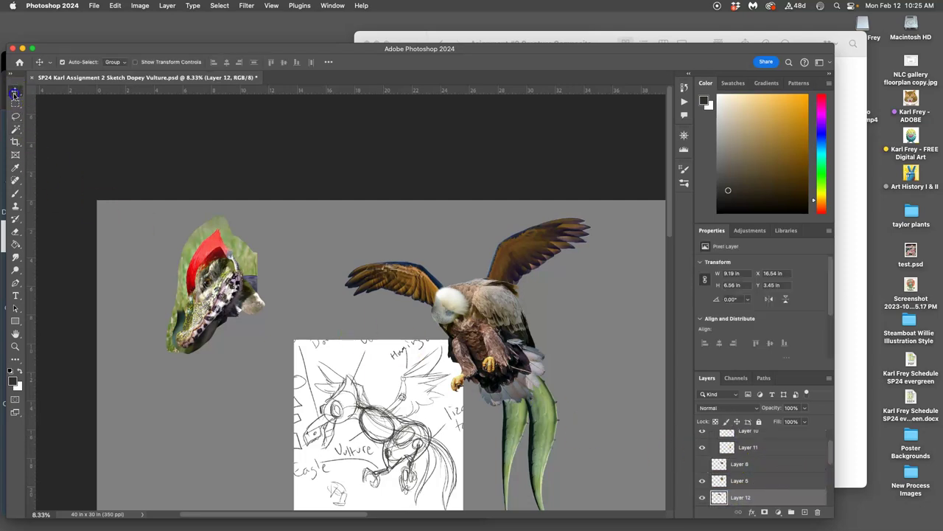
{"action": "left_click", "coordinate": [62, 63]}
{"action": "left_click", "coordinate": [112, 62]}
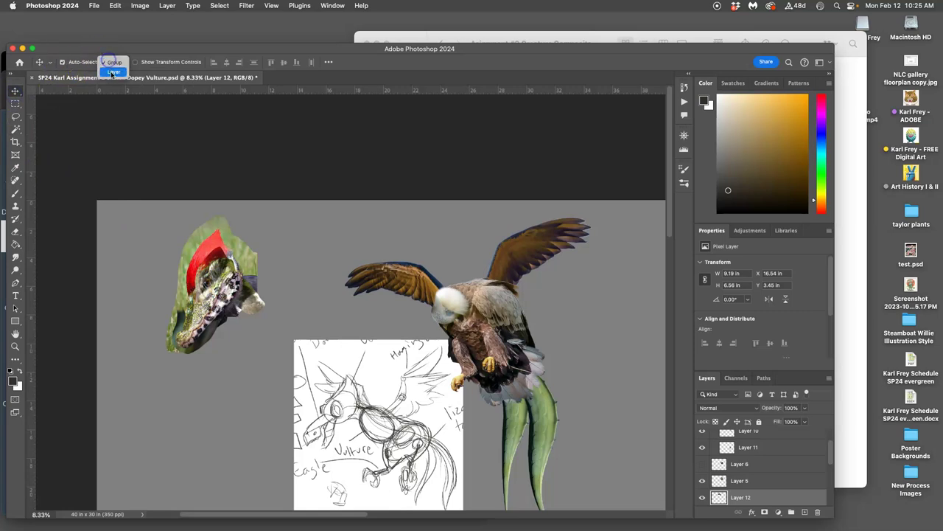
{"action": "left_click", "coordinate": [111, 53]}
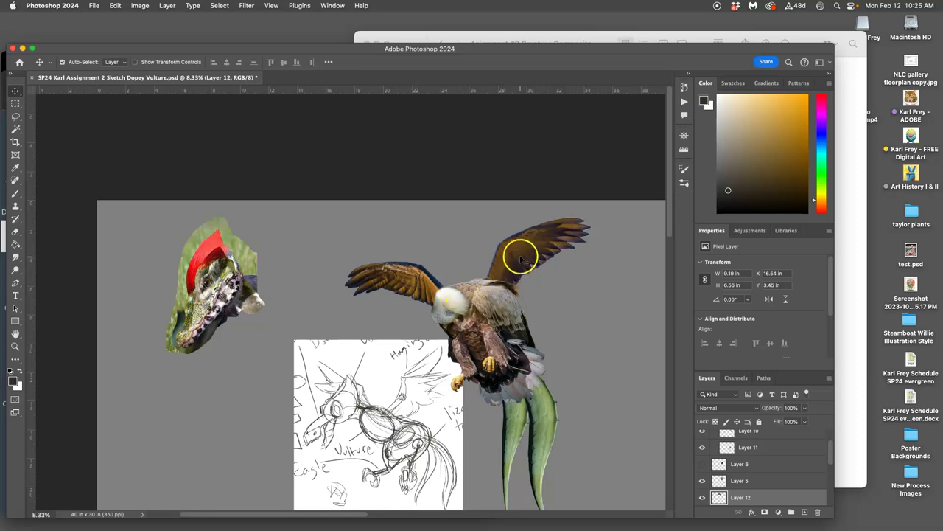
Step: Group the vulture's wing, body, leg and tail layers together with hidden Layer 6, and check the group's contents against Layer 4
{"action": "left_click", "coordinate": [506, 278]}
{"action": "left_click", "coordinate": [475, 295], "text": "shift"}
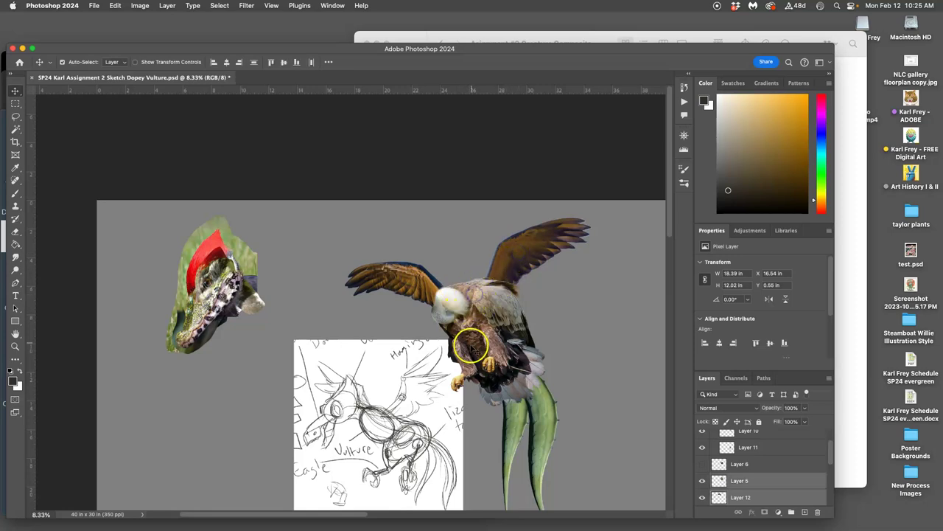
{"action": "left_click", "coordinate": [531, 389], "text": "shift"}
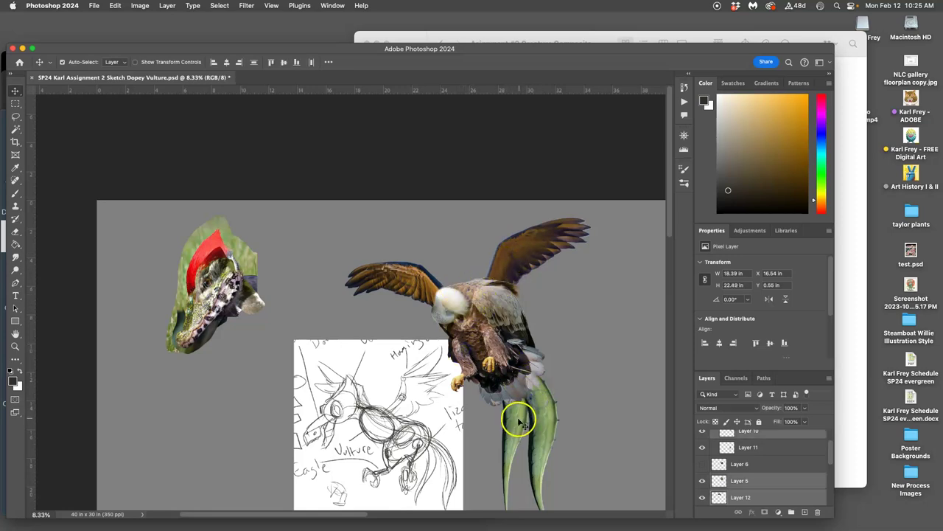
{"action": "left_click", "coordinate": [516, 417], "text": "shift"}
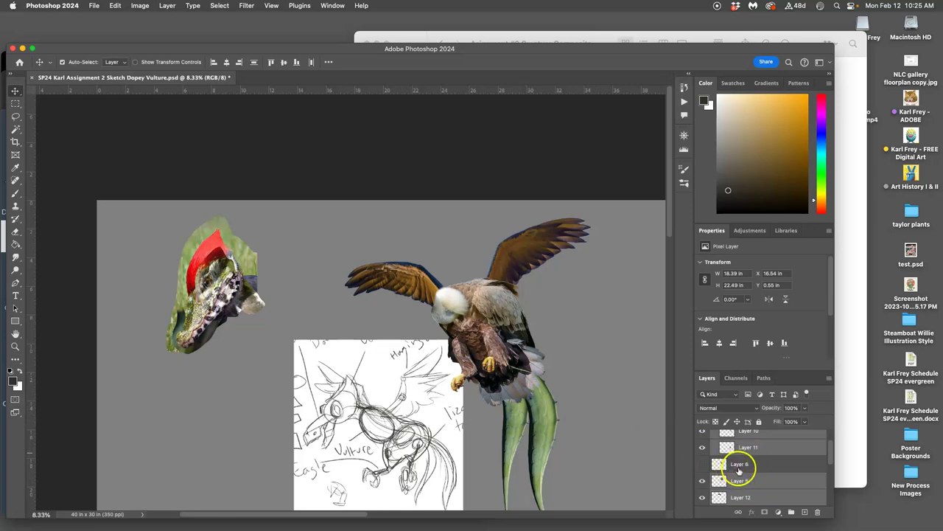
{"action": "left_click", "coordinate": [739, 464]}
{"action": "left_click", "coordinate": [752, 447], "text": "shift"}
{"action": "left_click", "coordinate": [750, 435], "text": "shift"}
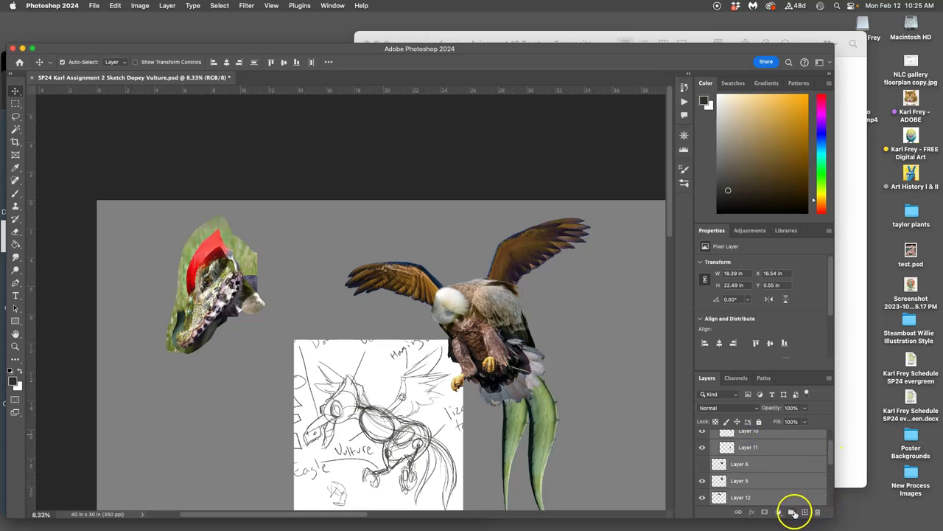
{"action": "left_click", "coordinate": [792, 511]}
{"action": "left_click", "coordinate": [702, 436]}
{"action": "left_click", "coordinate": [702, 436]}
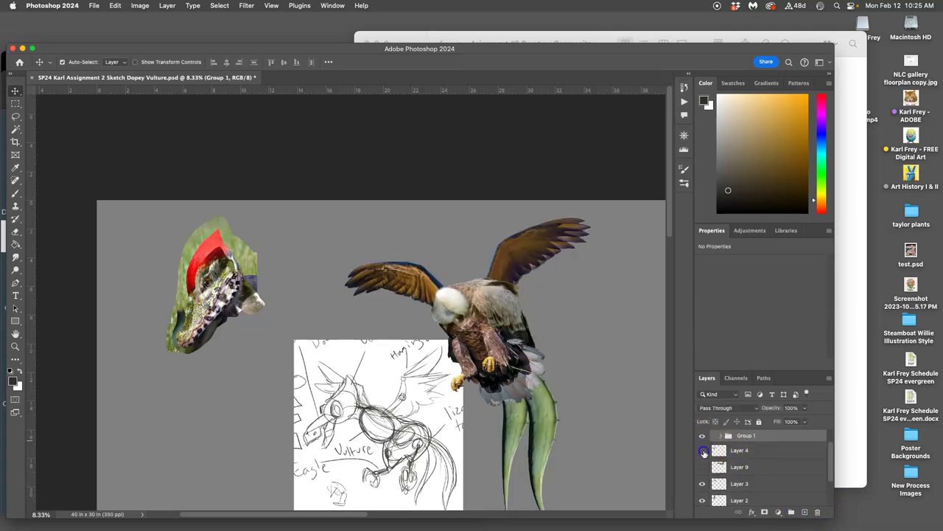
{"action": "left_click", "coordinate": [703, 450]}
{"action": "left_click", "coordinate": [703, 451]}
Step: Rename the Tail group as Body and check its contents by hiding and showing it
{"action": "left_click_drag", "start_coordinate": [833, 449], "coordinate": [831, 445]}
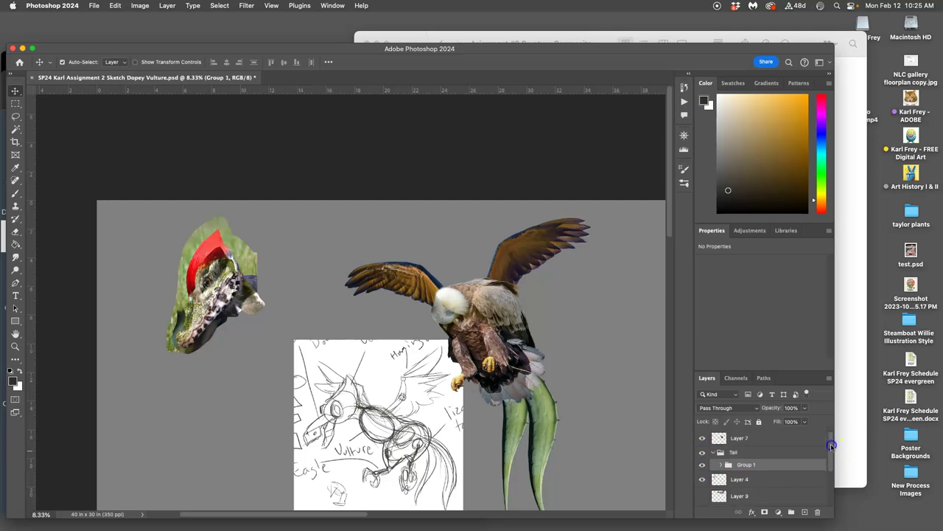
{"action": "mouse_move", "coordinate": [747, 438]}
{"action": "left_mouse_down"}
{"action": "mouse_move", "coordinate": [751, 466]}
{"action": "mouse_move", "coordinate": [734, 435]}
{"action": "left_mouse_up"}
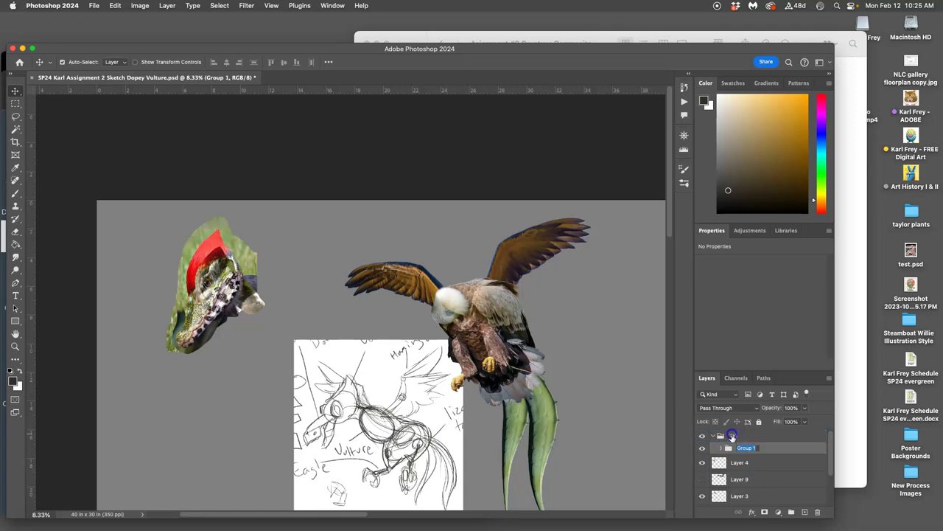
{"action": "double_click", "coordinate": [732, 435]}
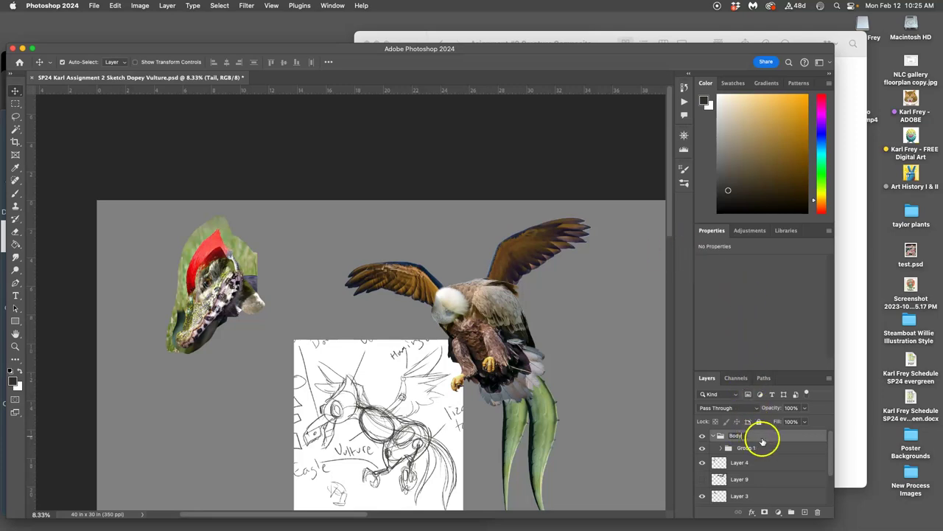
{"action": "left_click", "coordinate": [761, 438]}
{"action": "left_click", "coordinate": [702, 437]}
{"action": "left_click", "coordinate": [702, 436]}
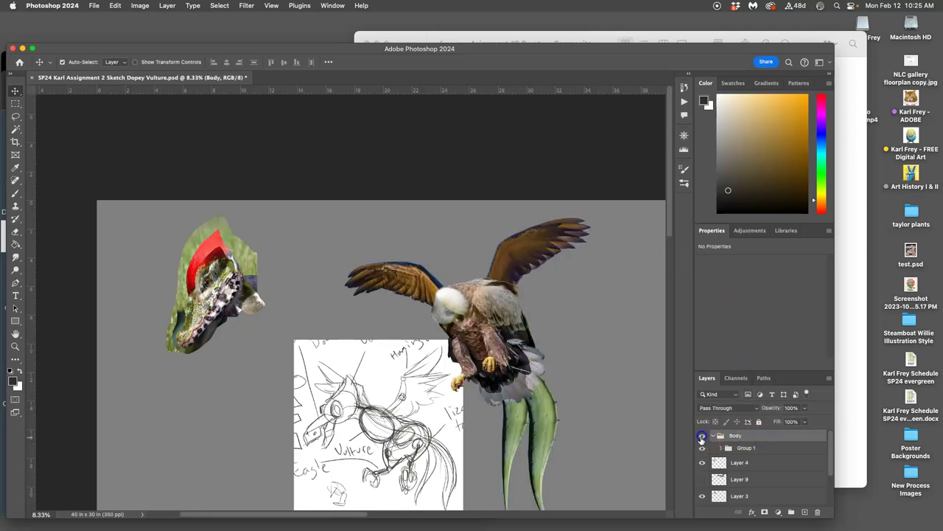
Step: Rotate the Body group about 8 degrees counterclockwise and distort it by pulling its upper-right corner outward
{"action": "key", "text": "super+t"}
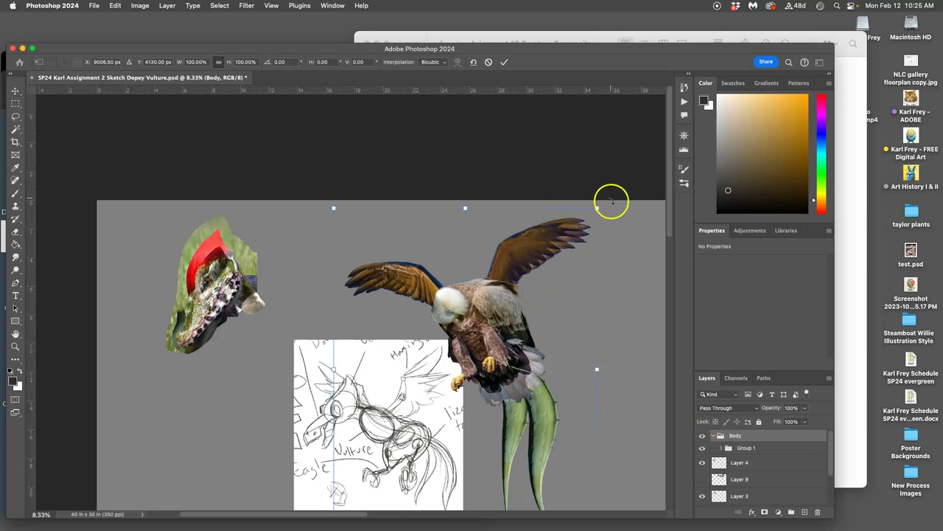
{"action": "left_click_drag", "start_coordinate": [606, 208], "coordinate": [576, 199]}
{"action": "key", "text": "super+minus"}
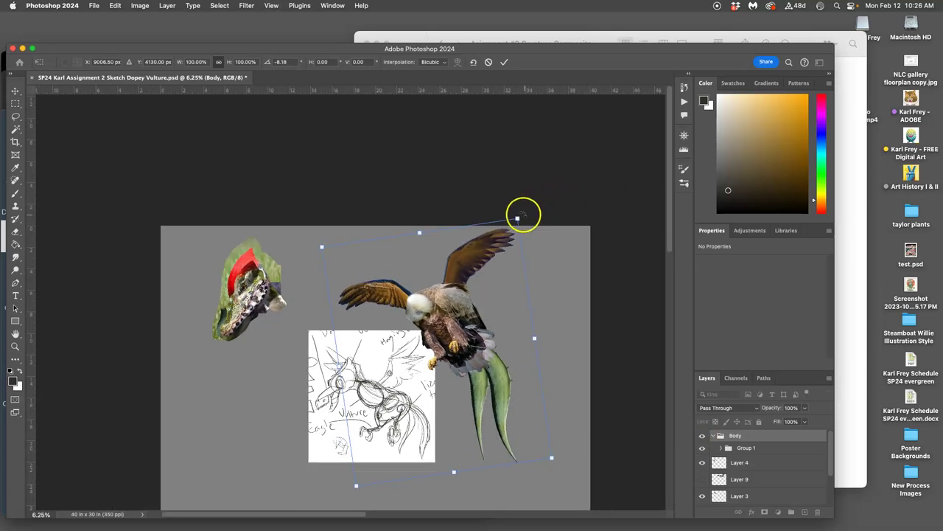
{"action": "right_click", "coordinate": [473, 283]}
{"action": "left_click", "coordinate": [485, 333]}
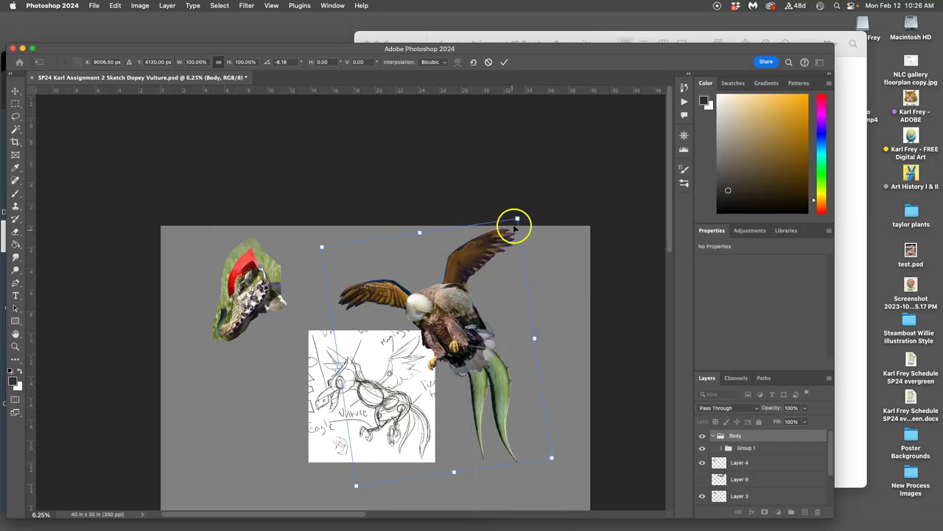
{"action": "left_click_drag", "start_coordinate": [516, 219], "coordinate": [525, 196]}
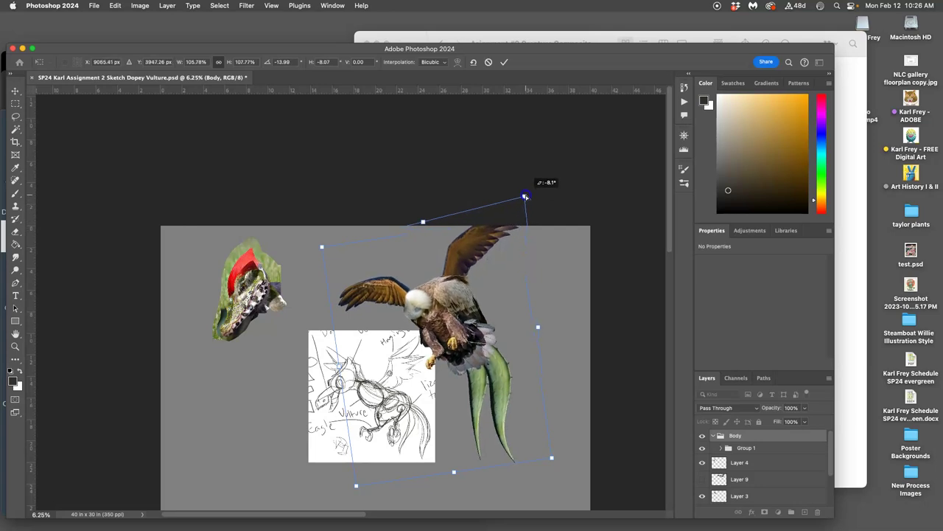
Step: Move the Body group down and left over the sketch, fine-tune its corner distortion and apply the transform
{"action": "left_click_drag", "start_coordinate": [457, 269], "coordinate": [443, 298]}
{"action": "left_click_drag", "start_coordinate": [409, 248], "coordinate": [402, 245]}
{"action": "left_click_drag", "start_coordinate": [519, 358], "coordinate": [520, 361]}
{"action": "left_click_drag", "start_coordinate": [450, 334], "coordinate": [448, 335]}
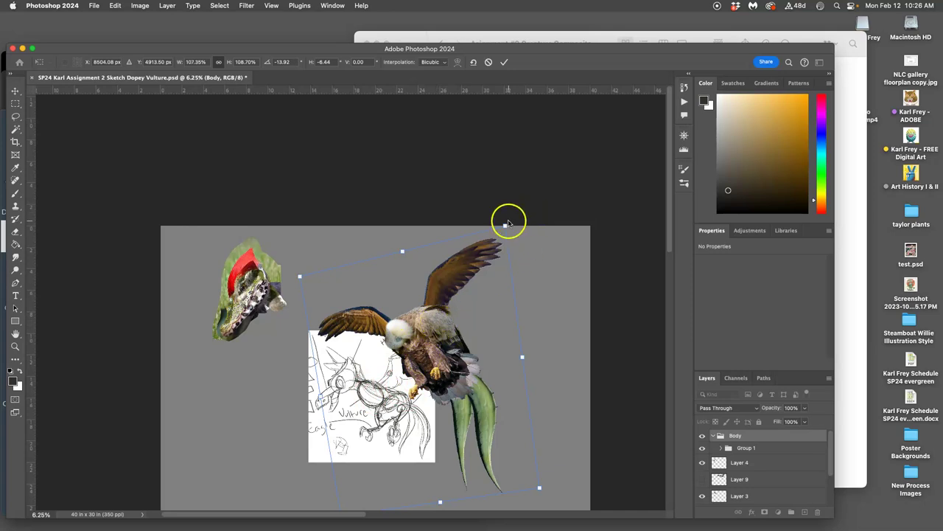
{"action": "left_click_drag", "start_coordinate": [505, 225], "coordinate": [505, 226]}
{"action": "left_click", "coordinate": [508, 280]}
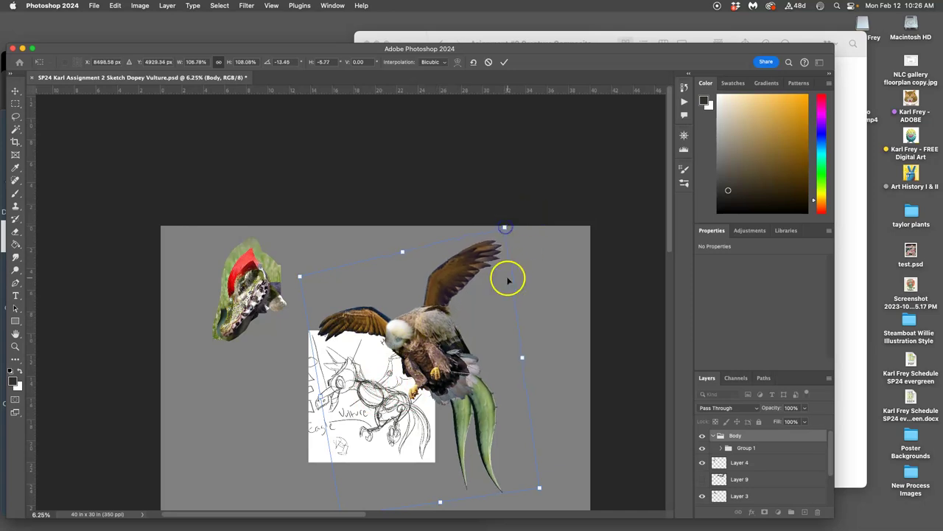
{"action": "key", "text": "Return"}
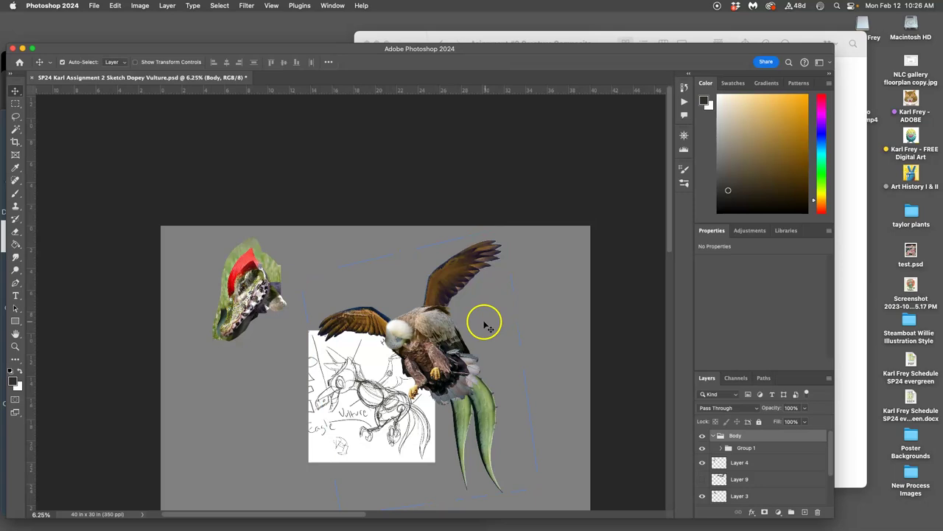
Step: Expand Group 1 and hide and show Layers 7, 10, 12 and 5 to identify which body part each holds
{"action": "left_click", "coordinate": [721, 448]}
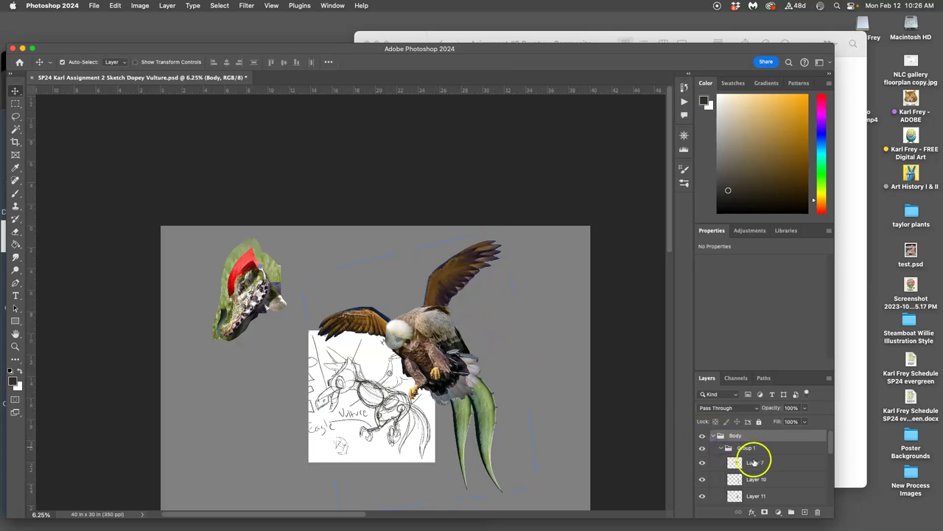
{"action": "left_click", "coordinate": [701, 462]}
{"action": "left_click", "coordinate": [701, 462]}
{"action": "scroll", "coordinate": [759, 483], "scroll_direction": "down", "scroll_amount": 2}
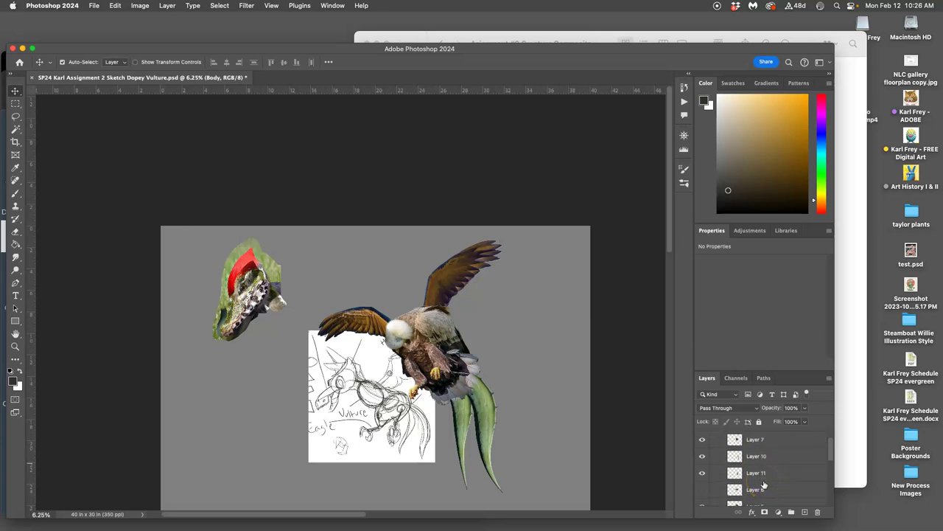
{"action": "left_click", "coordinate": [703, 456]}
{"action": "left_click", "coordinate": [702, 456]}
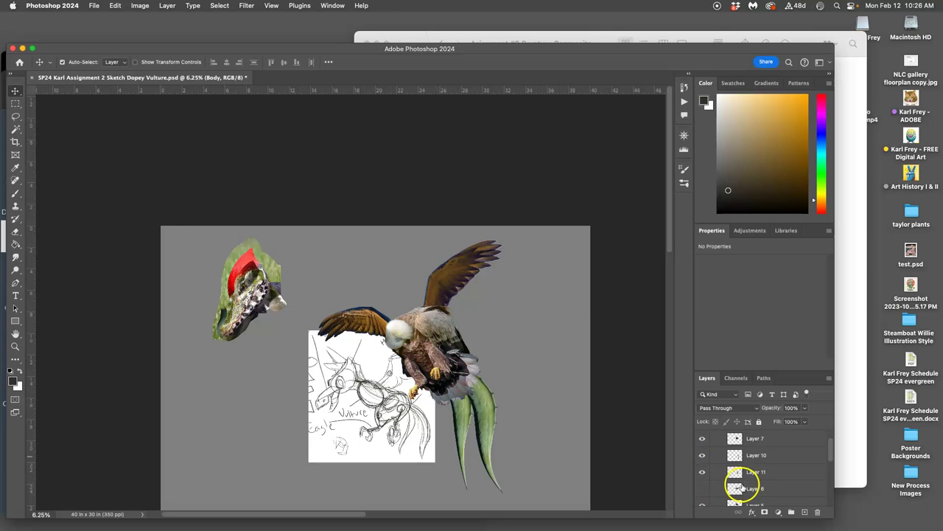
{"action": "scroll", "coordinate": [740, 479], "scroll_direction": "down", "scroll_amount": 1}
{"action": "scroll", "coordinate": [744, 485], "scroll_direction": "down", "scroll_amount": 2}
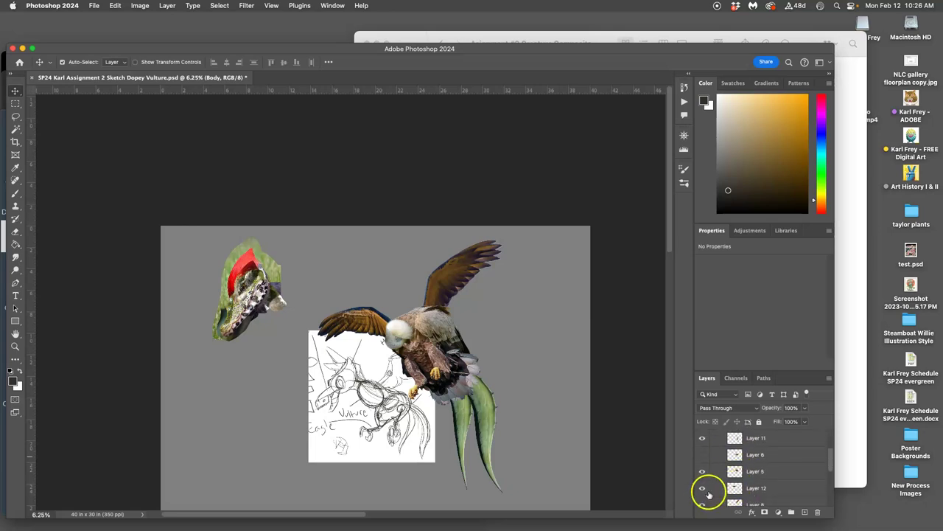
{"action": "left_click", "coordinate": [703, 488]}
{"action": "left_click", "coordinate": [703, 488]}
{"action": "left_click", "coordinate": [703, 471]}
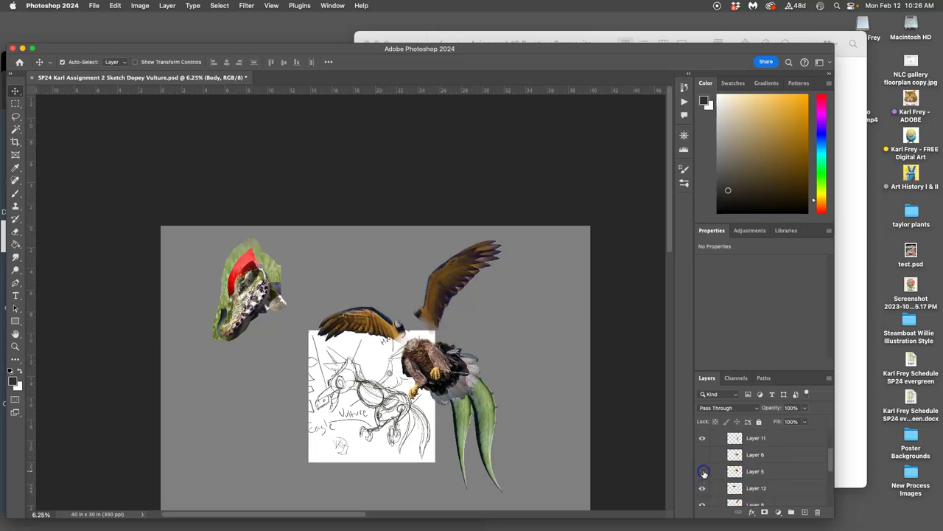
{"action": "left_click", "coordinate": [703, 471]}
Step: Warp the vulture torso on Layer 5 so its upper back curves down below the raised wing, and apply the warp
{"action": "left_click", "coordinate": [755, 472]}
{"action": "key", "text": "super+t"}
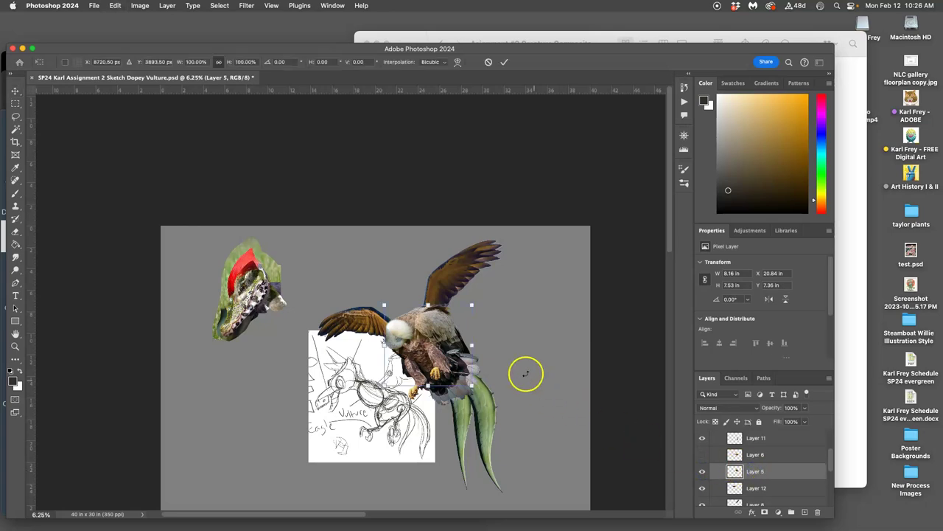
{"action": "right_click", "coordinate": [442, 325]}
{"action": "left_click", "coordinate": [453, 359]}
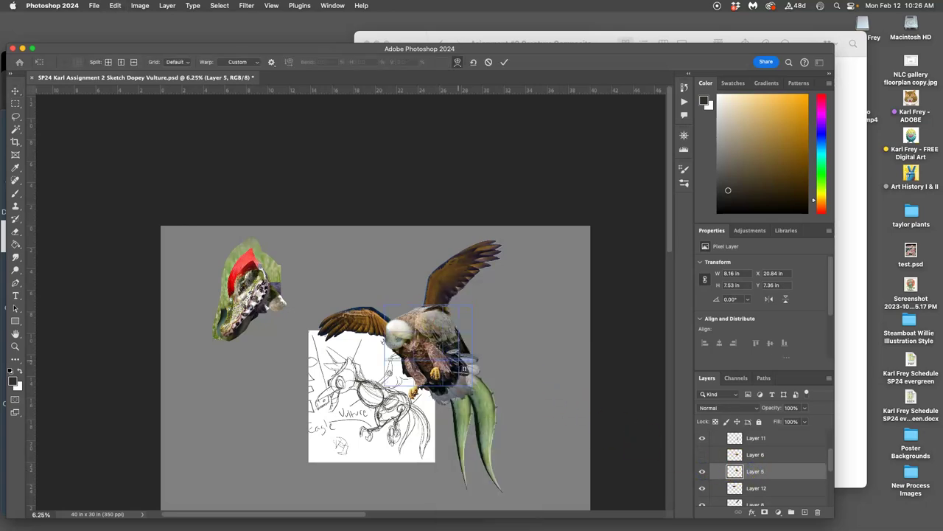
{"action": "key", "text": "super+equal"}
{"action": "key", "text": "super+equal"}
{"action": "mouse_move", "coordinate": [535, 329]}
{"action": "left_mouse_down"}
{"action": "mouse_move", "coordinate": [530, 339]}
{"action": "mouse_move", "coordinate": [523, 334]}
{"action": "left_mouse_up"}
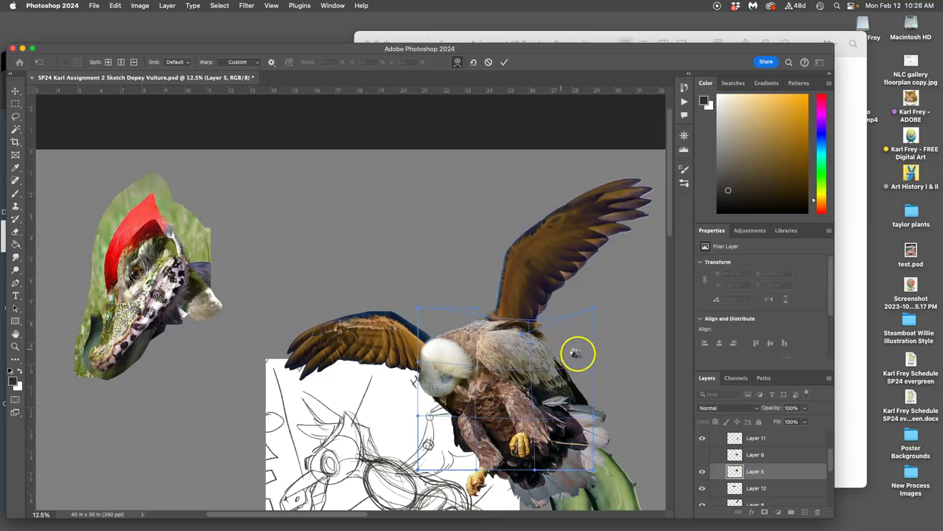
{"action": "key", "text": "Return"}
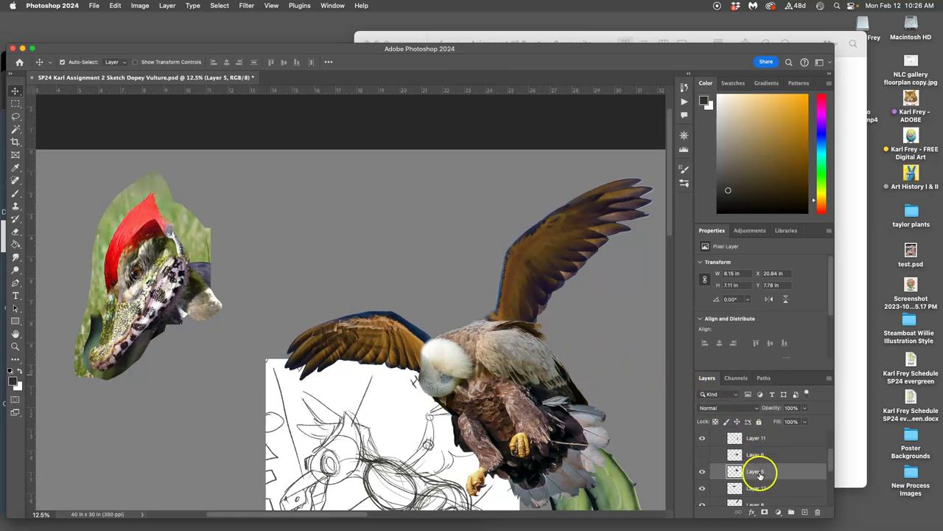
Step: Shift the raised wing on Layer 8 slightly down and right to X 23.42 in, Y 0.75 in, and save the document
{"action": "left_click", "coordinate": [756, 502]}
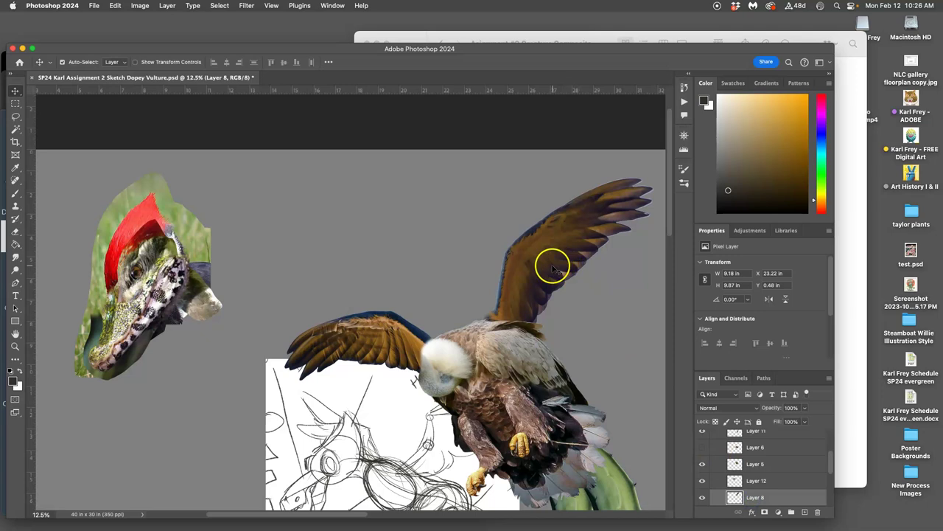
{"action": "left_click_drag", "start_coordinate": [552, 269], "coordinate": [567, 275]}
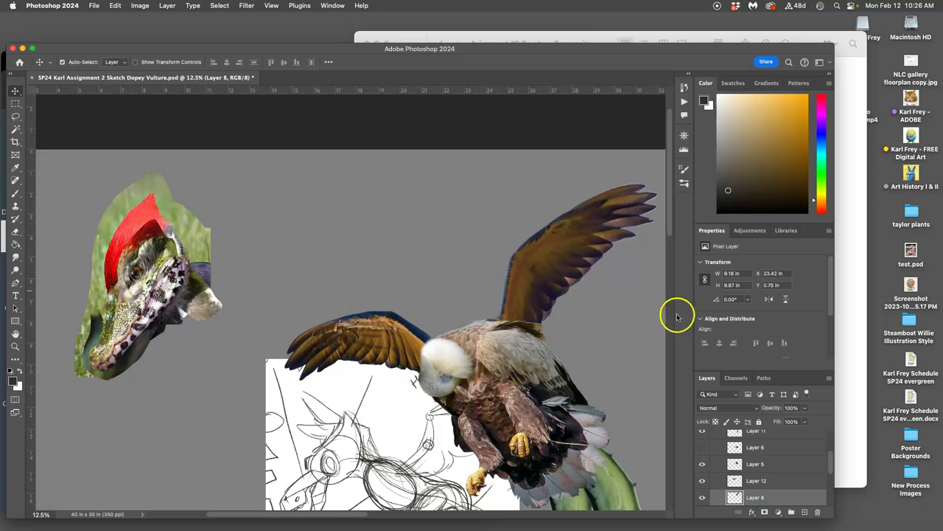
{"action": "key", "text": "super+minus"}
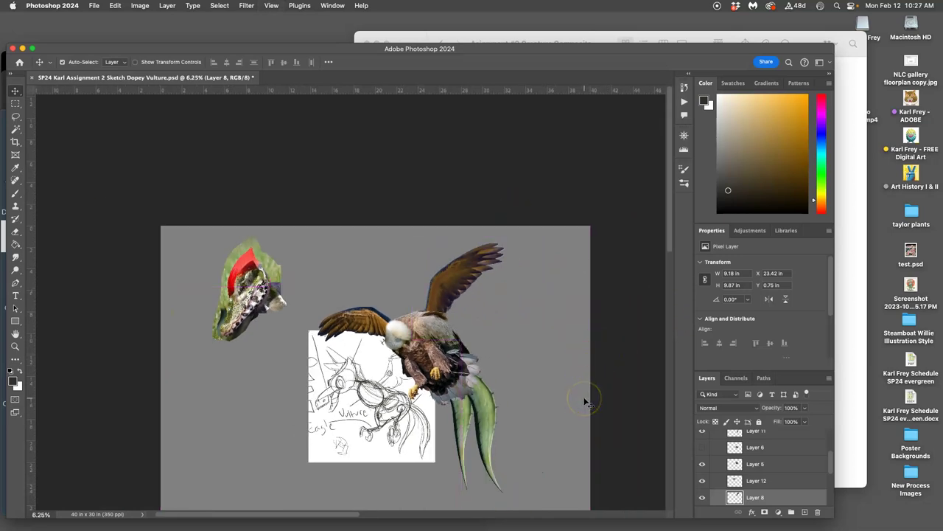
Step: Collapse the Body group and select Layer 4 below it
{"action": "scroll", "coordinate": [713, 442], "scroll_direction": "up", "scroll_amount": 3}
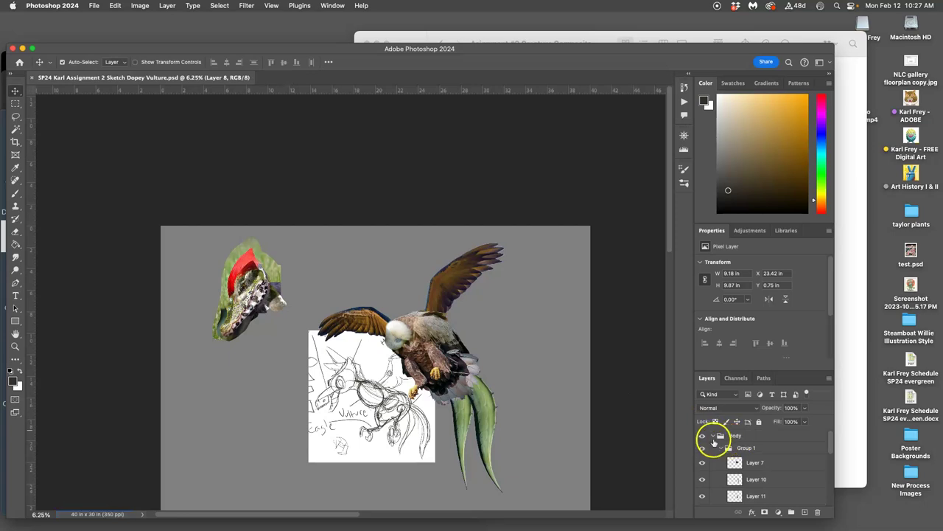
{"action": "left_click", "coordinate": [712, 436]}
{"action": "left_click", "coordinate": [737, 452]}
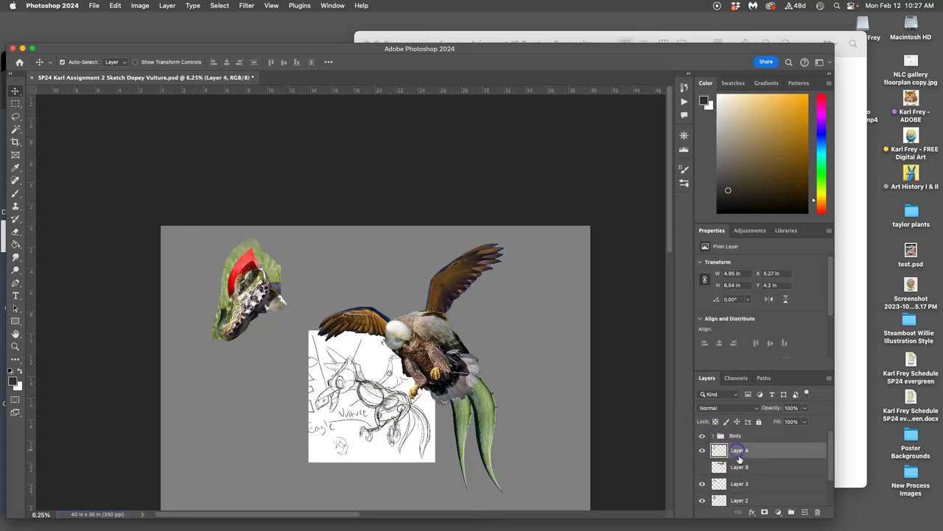
Step: Examine the head composite by hiding and showing Layers 9 and 4 to identify what each holds
{"action": "key", "text": "super+equal"}
{"action": "key", "text": "super+equal"}
{"action": "key", "text": "super+equal"}
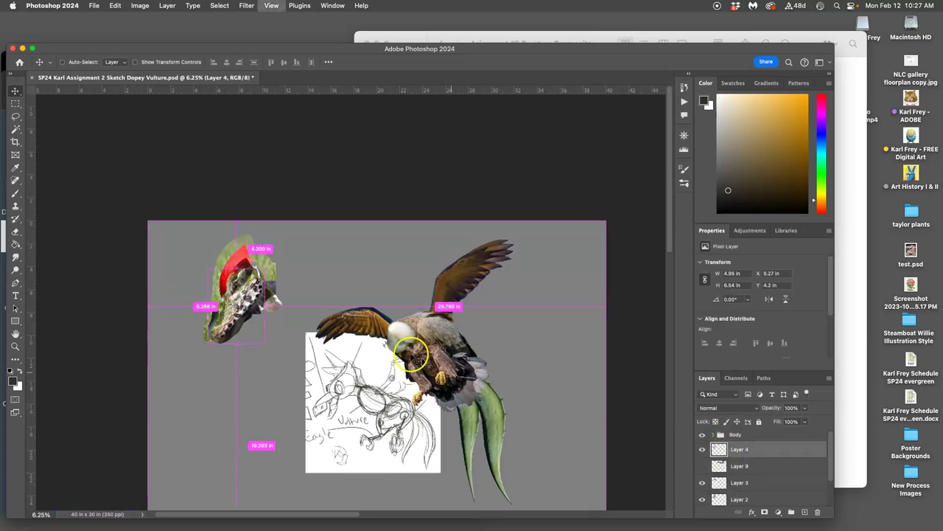
{"action": "left_click_drag", "start_coordinate": [267, 297], "coordinate": [563, 331]}
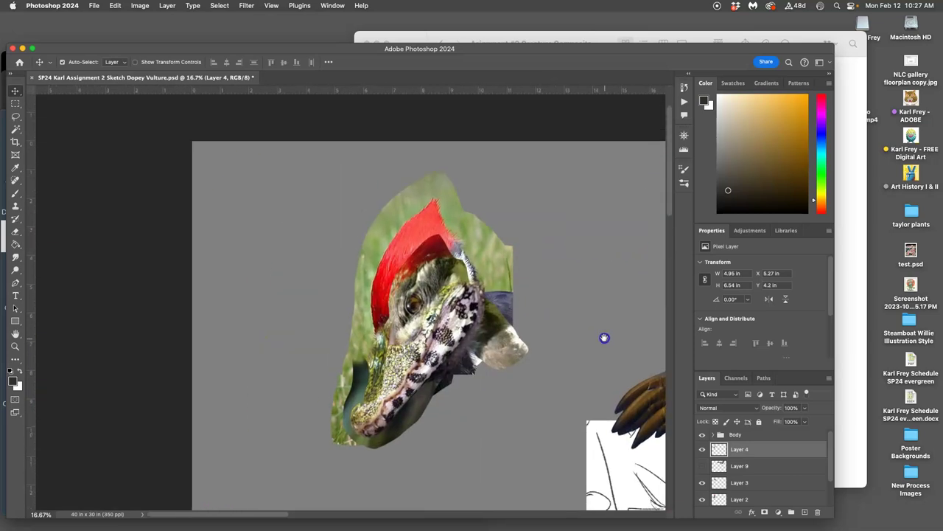
{"action": "left_click", "coordinate": [703, 467]}
{"action": "left_click", "coordinate": [703, 466]}
{"action": "left_click_drag", "start_coordinate": [610, 397], "coordinate": [532, 391]}
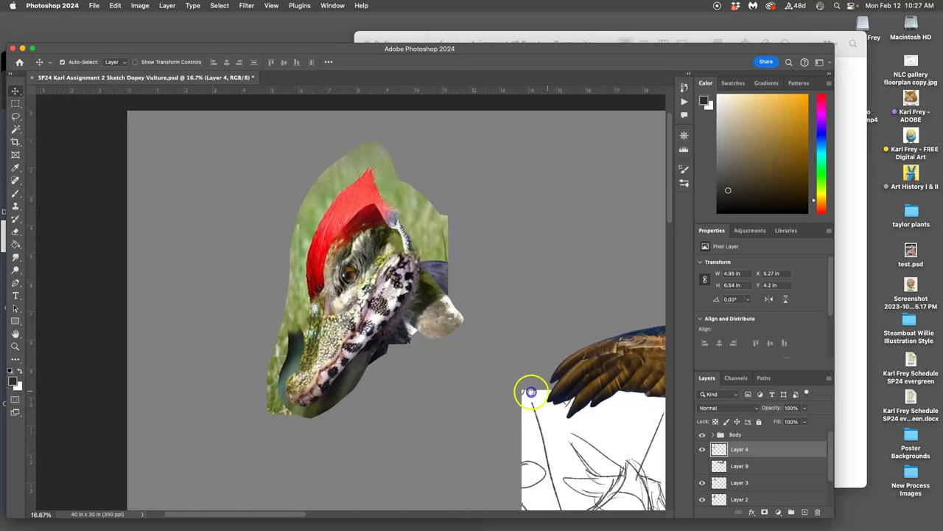
{"action": "left_click", "coordinate": [704, 466]}
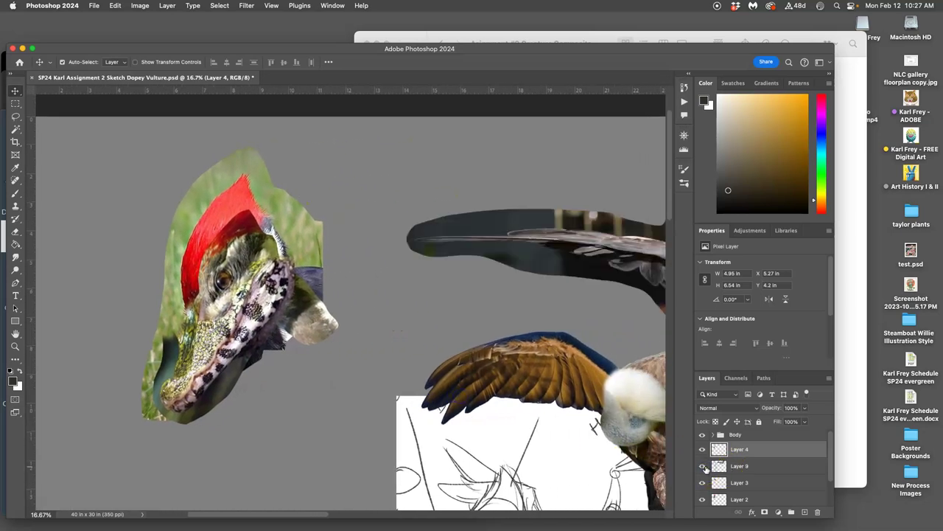
{"action": "left_click", "coordinate": [704, 467]}
{"action": "key", "text": "super+minus"}
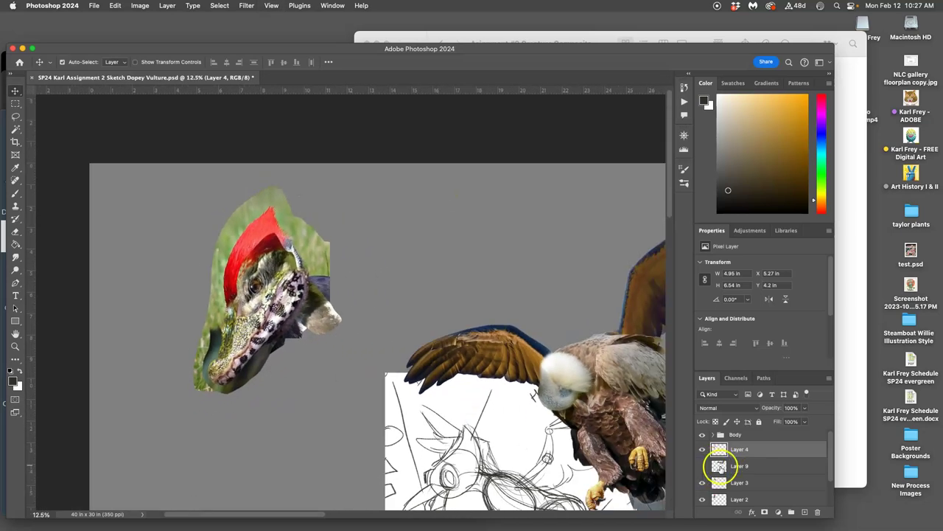
{"action": "left_click_drag", "start_coordinate": [719, 466], "coordinate": [729, 445]}
{"action": "left_click", "coordinate": [703, 449]}
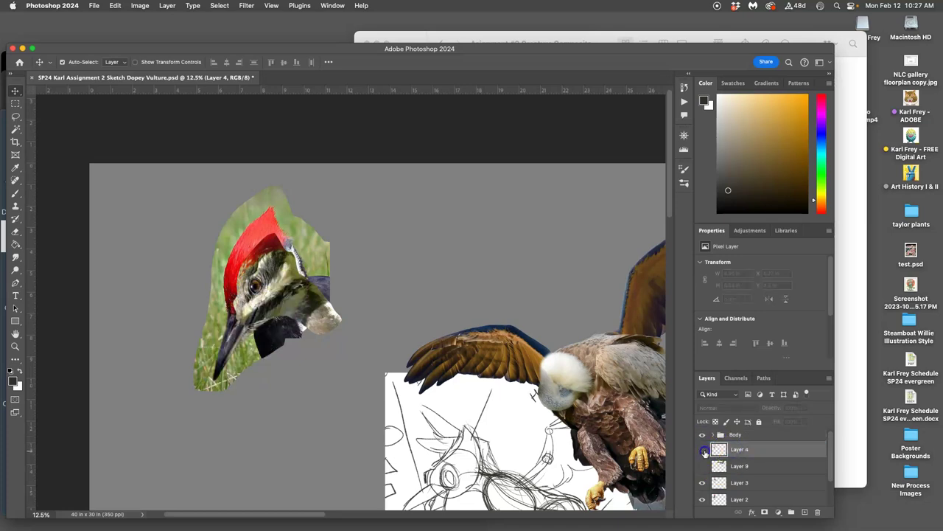
{"action": "left_click", "coordinate": [704, 450]}
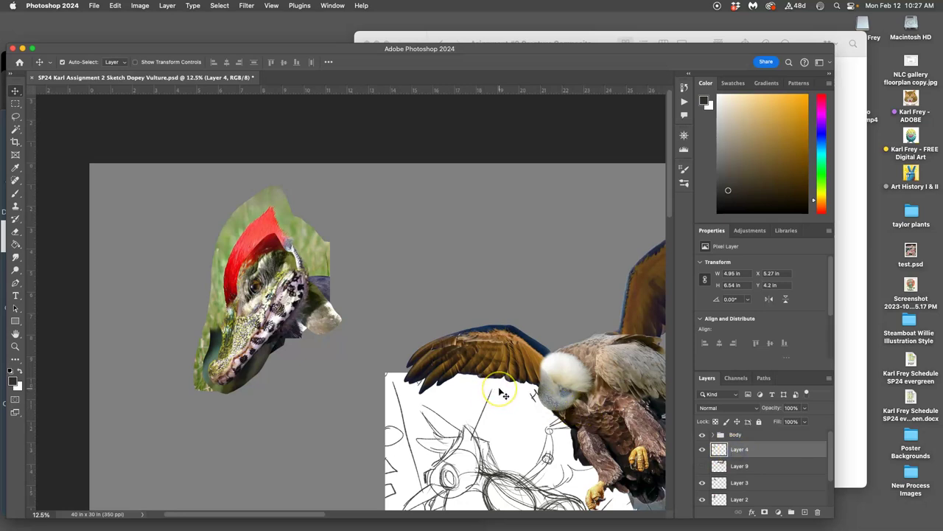
Step: Brighten the crocodile snout on Layer 4 with a Levels adjustment, setting the midtone input level to 1.24
{"action": "key", "text": "super+equal"}
{"action": "key", "text": "super+equal"}
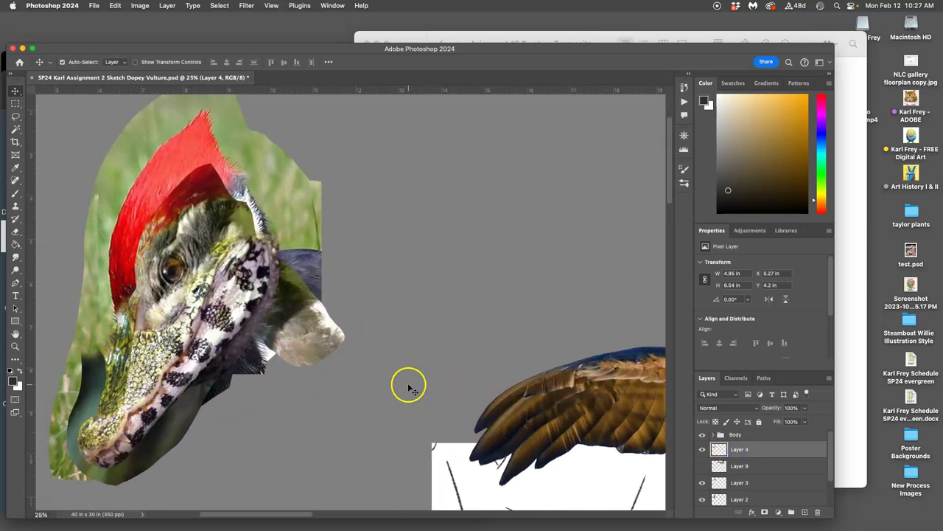
{"action": "scroll", "coordinate": [411, 387], "scroll_direction": "left", "scroll_amount": 3}
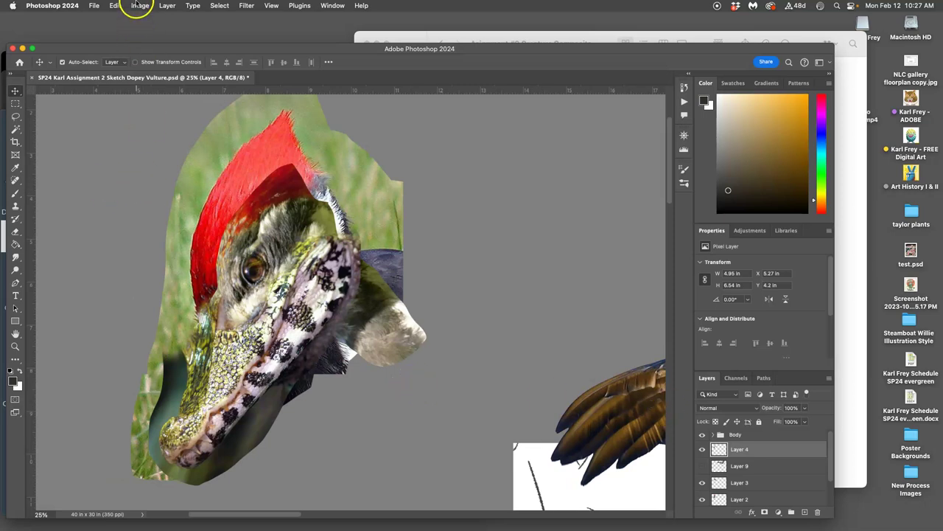
{"action": "left_click", "coordinate": [140, 6]}
{"action": "mouse_move", "coordinate": [199, 33]}
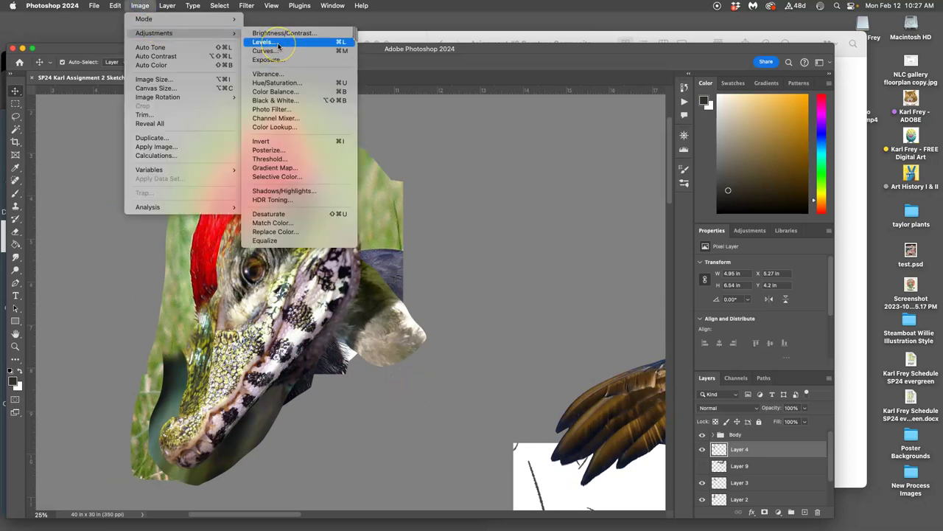
{"action": "left_click", "coordinate": [278, 43]}
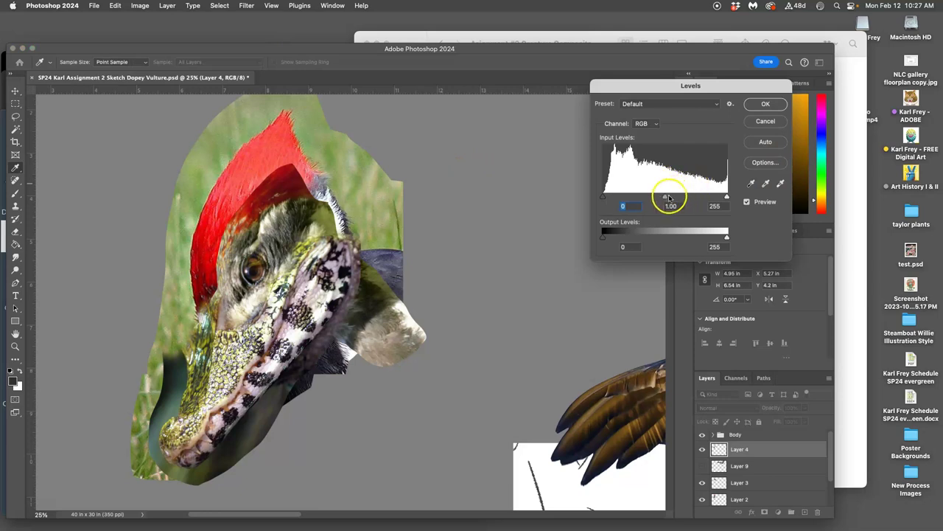
{"action": "left_click_drag", "start_coordinate": [665, 199], "coordinate": [655, 197]}
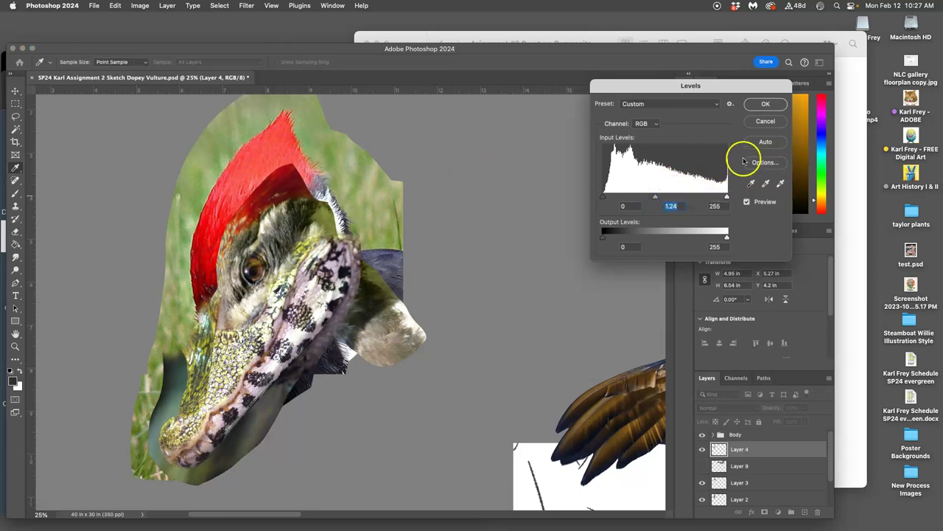
{"action": "left_click", "coordinate": [764, 104]}
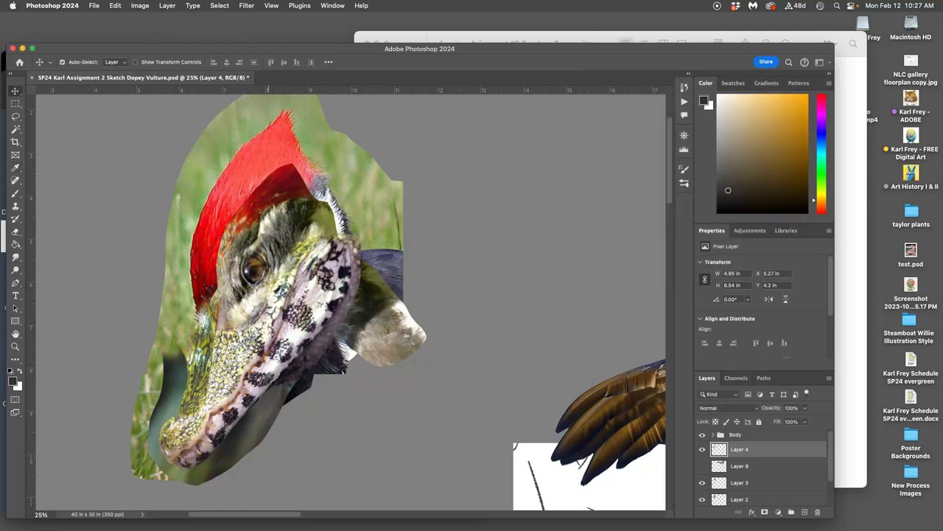
Step: Apply Color Balance to the snout on Layer 4, adjusting midtones and highlights and setting the shadows to -13, 0, +20
{"action": "left_click", "coordinate": [140, 6]}
{"action": "mouse_move", "coordinate": [155, 33]}
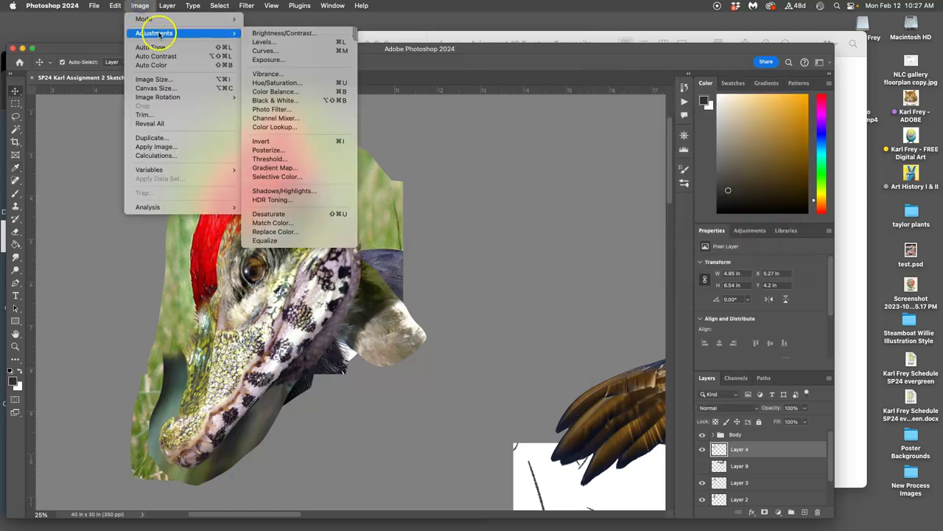
{"action": "left_click", "coordinate": [280, 90]}
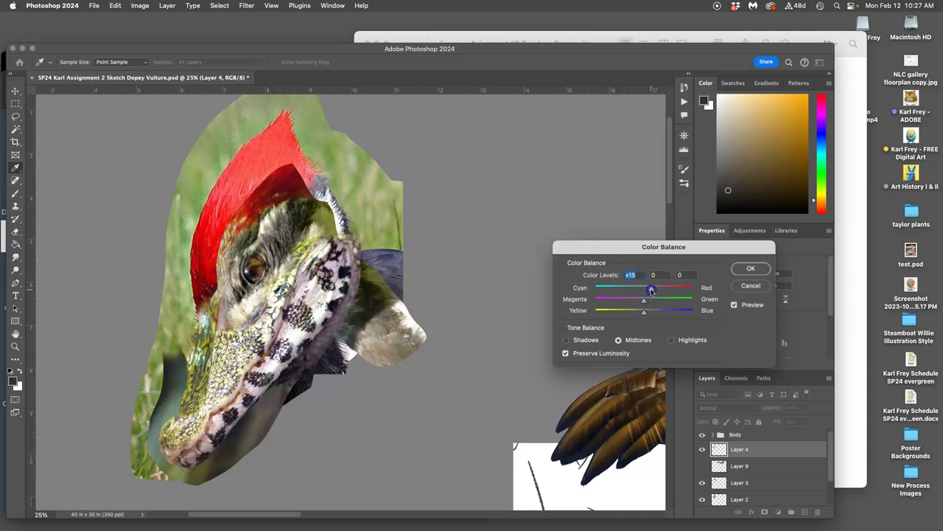
{"action": "left_click_drag", "start_coordinate": [645, 310], "coordinate": [642, 313]}
{"action": "left_click", "coordinate": [566, 339]}
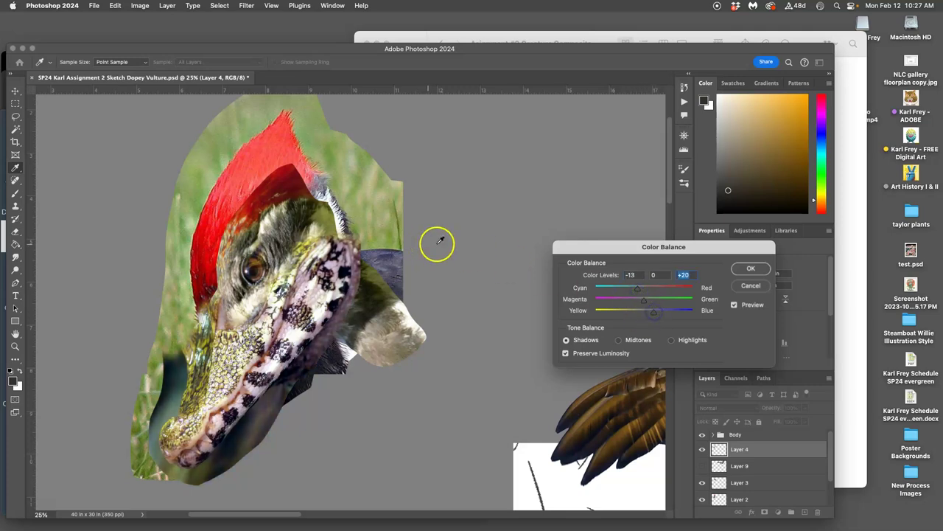
{"action": "left_click", "coordinate": [672, 339]}
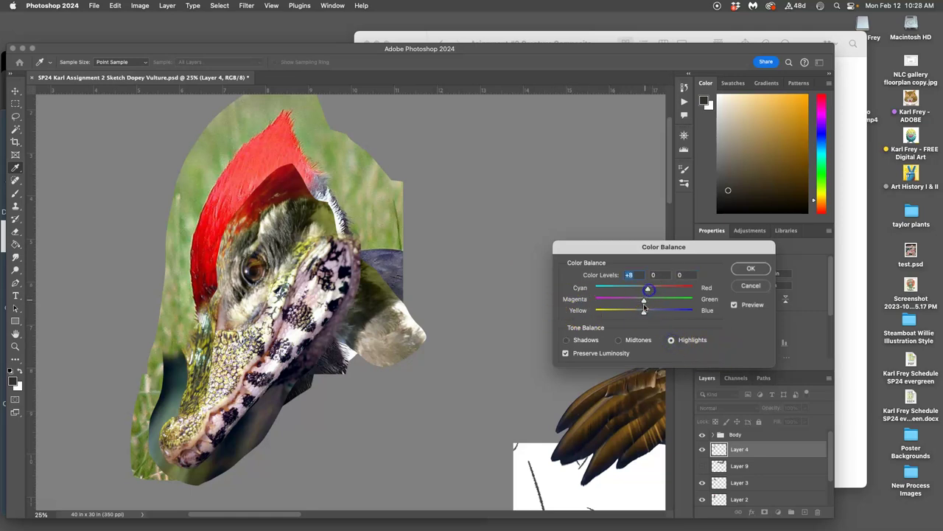
{"action": "left_click_drag", "start_coordinate": [638, 314], "coordinate": [647, 313]}
{"action": "left_click", "coordinate": [744, 269]}
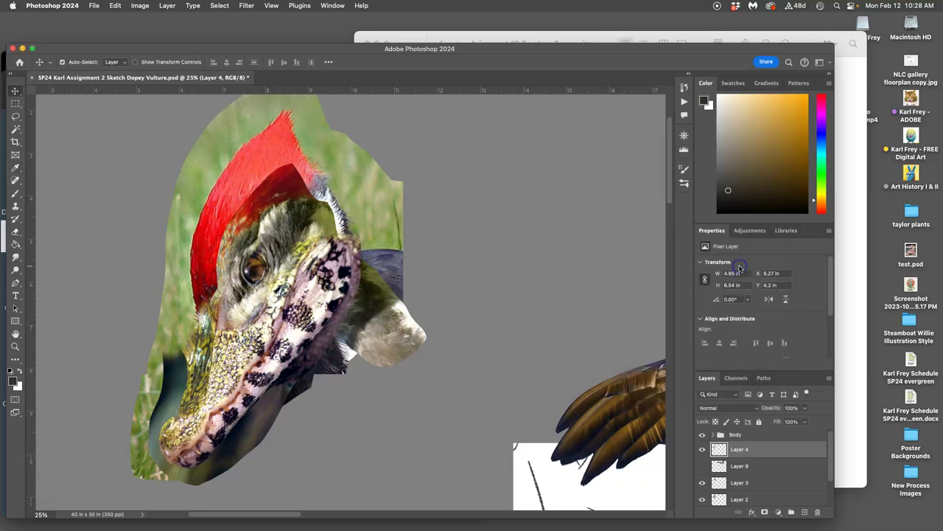
Step: Lasso the leftover background around and beneath the snout and delete that area from Layers 4, 3 and 2
{"action": "left_click", "coordinate": [16, 117]}
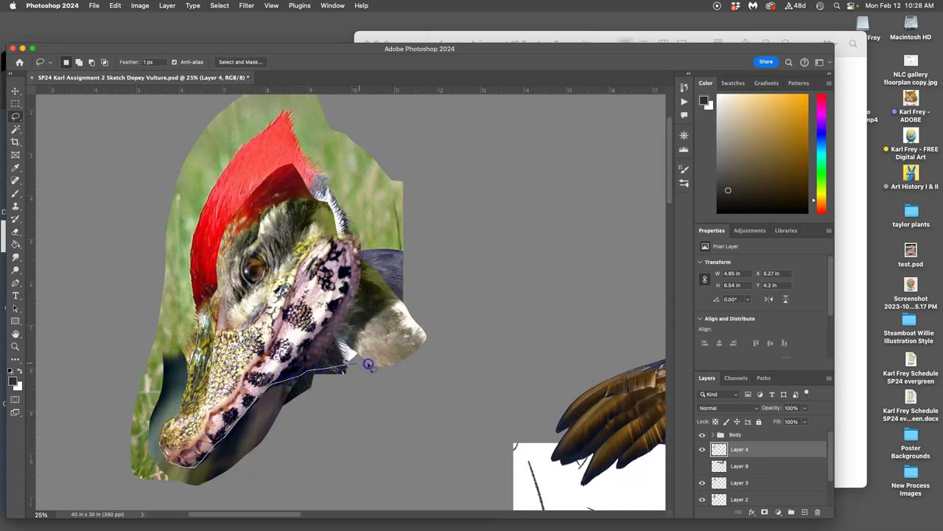
{"action": "mouse_move", "coordinate": [168, 528]}
{"action": "left_mouse_down"}
{"action": "mouse_move", "coordinate": [65, 507]}
{"action": "mouse_move", "coordinate": [36, 392]}
{"action": "mouse_move", "coordinate": [75, 303]}
{"action": "mouse_move", "coordinate": [149, 277]}
{"action": "left_mouse_up"}
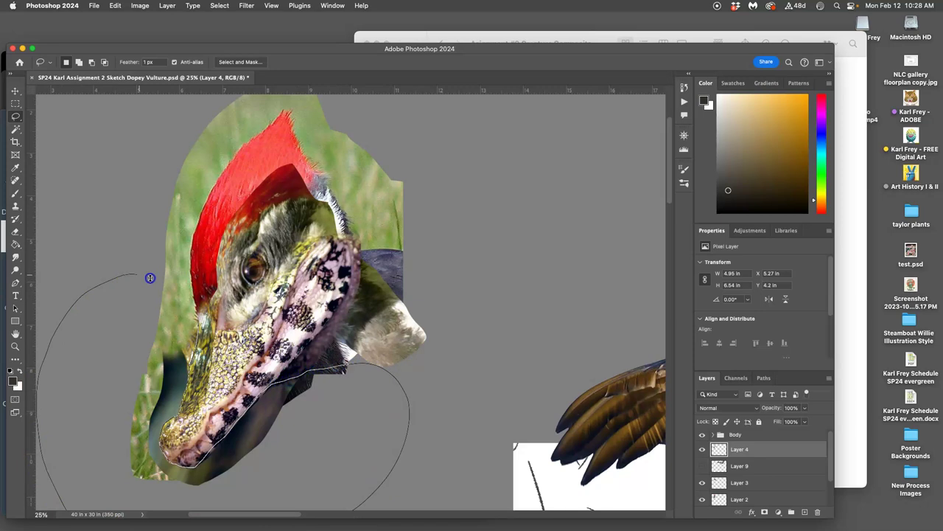
{"action": "left_click_drag", "start_coordinate": [192, 309], "coordinate": [194, 314]}
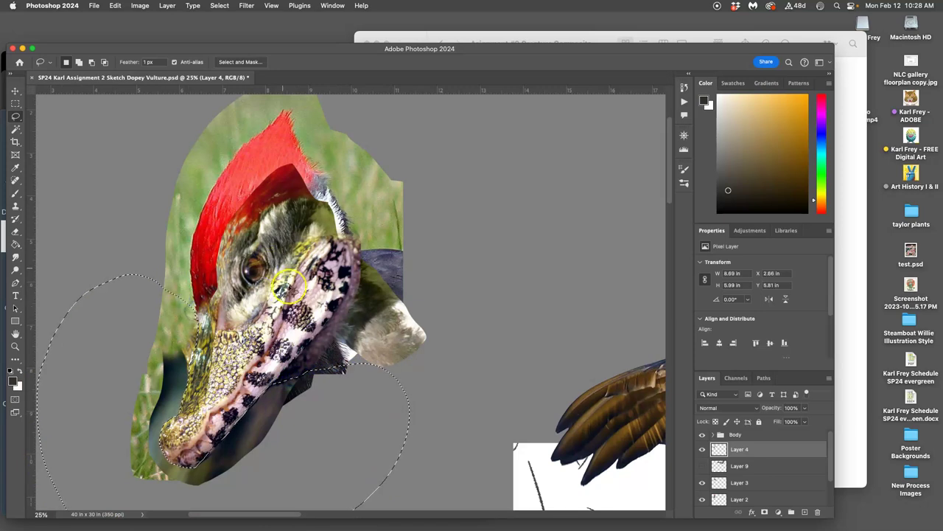
{"action": "key", "text": "Delete"}
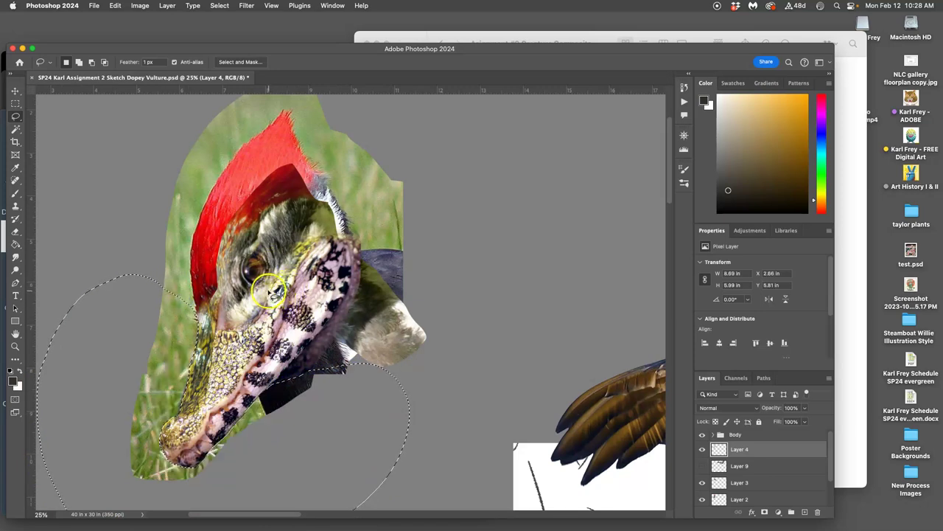
{"action": "key", "text": "alt"}
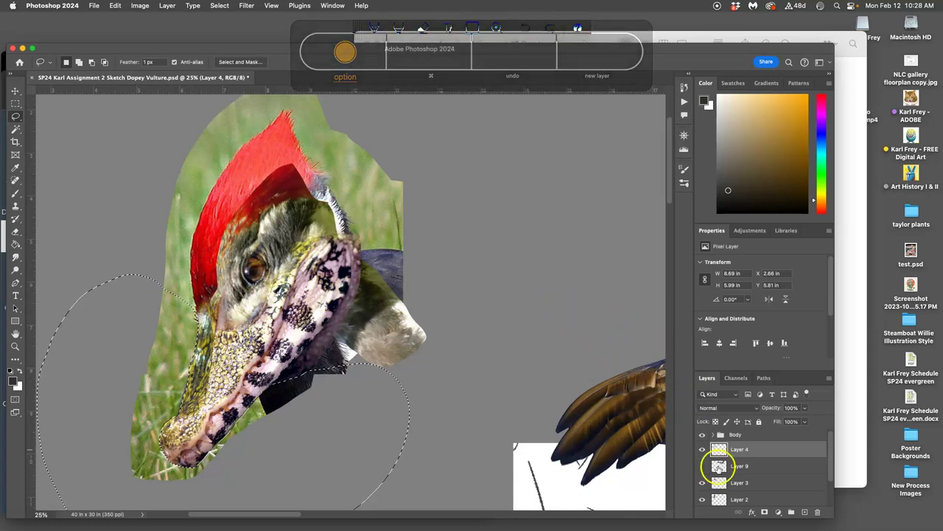
{"action": "left_click", "coordinate": [739, 483]}
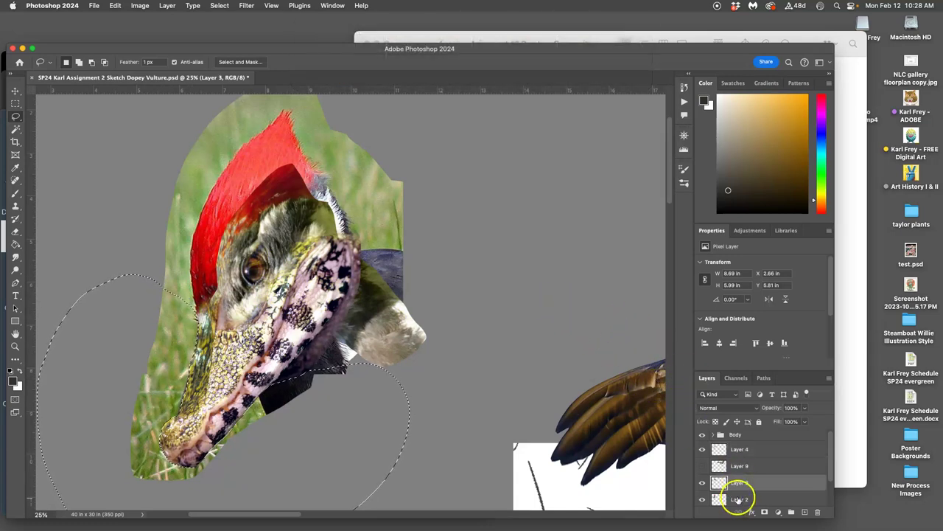
{"action": "left_click", "coordinate": [740, 499]}
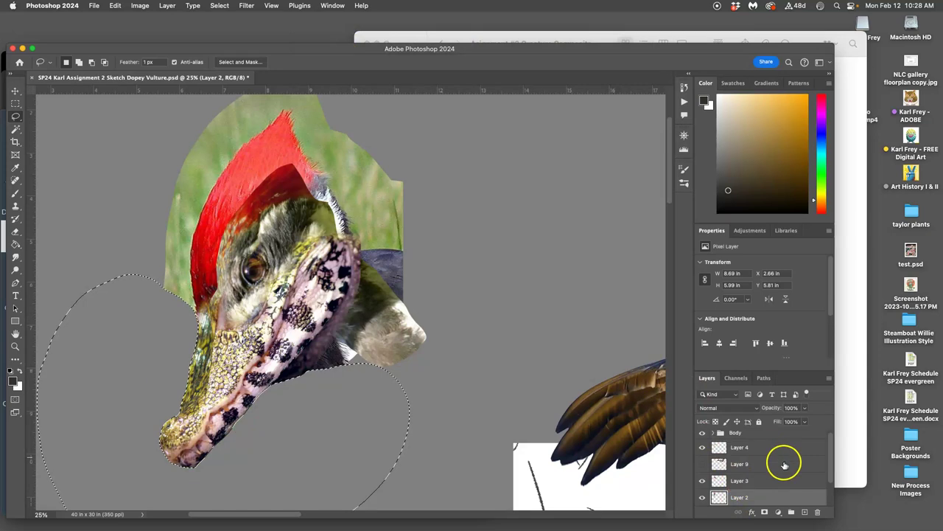
Step: Check Layers 1 and 4 by hiding and showing them, and clear the selection with Layer 4 active
{"action": "left_click_drag", "start_coordinate": [828, 447], "coordinate": [828, 459]}
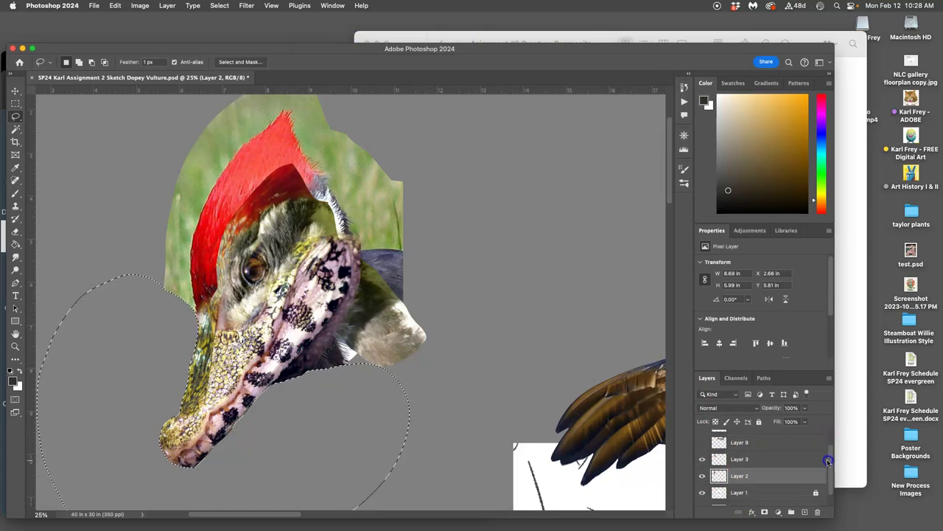
{"action": "left_click", "coordinate": [752, 494]}
{"action": "left_click", "coordinate": [704, 493]}
{"action": "left_click", "coordinate": [704, 493]}
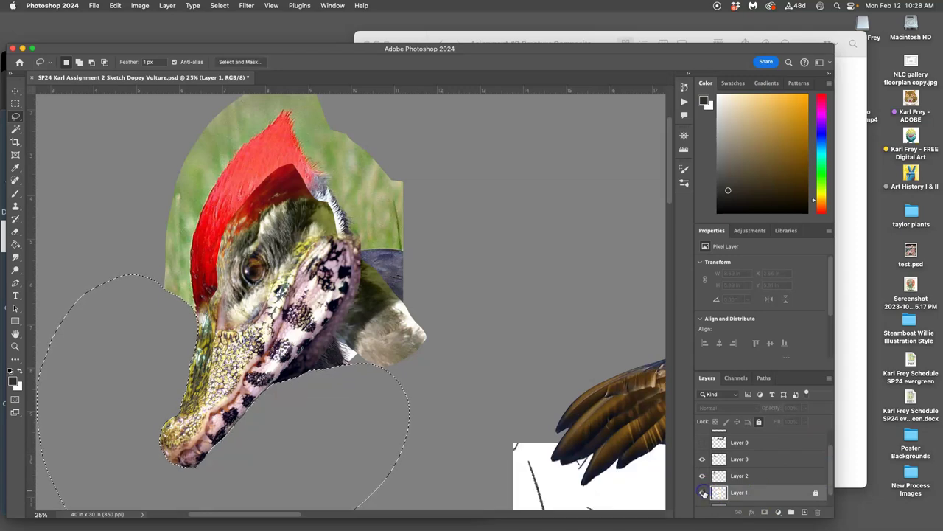
{"action": "left_click", "coordinate": [740, 476]}
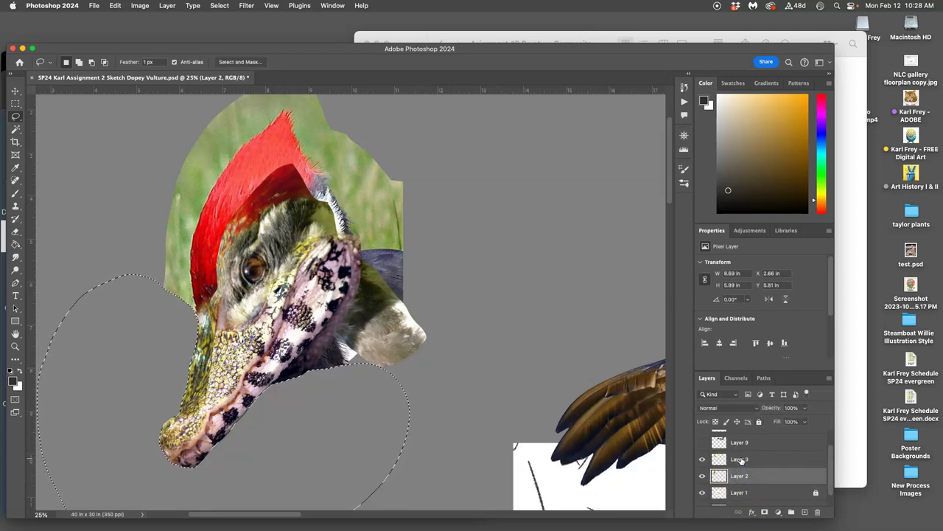
{"action": "left_click", "coordinate": [740, 459]}
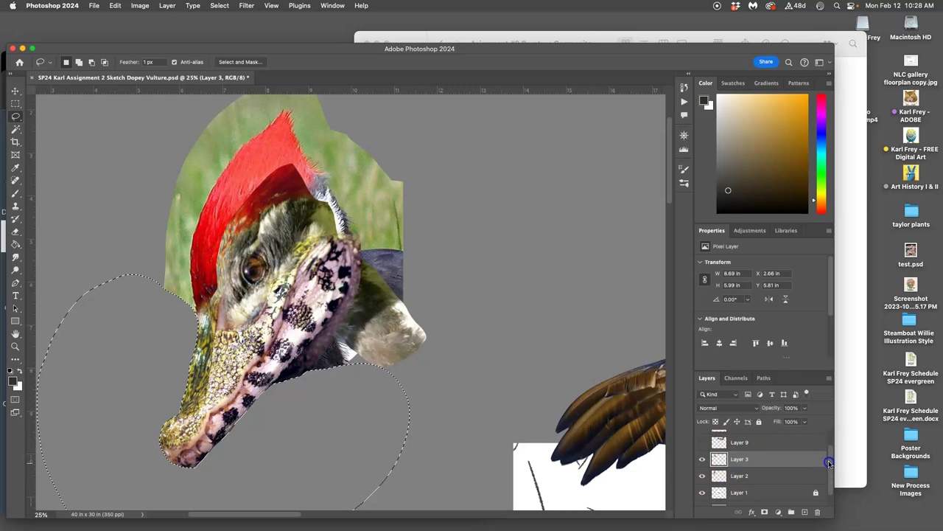
{"action": "left_click_drag", "start_coordinate": [828, 460], "coordinate": [829, 452]}
{"action": "left_click", "coordinate": [774, 440]}
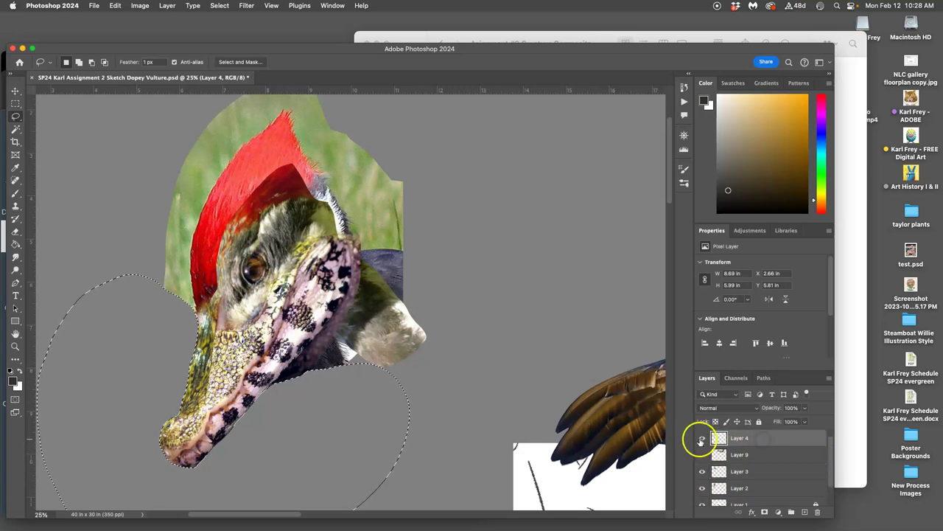
{"action": "left_click", "coordinate": [702, 439]}
{"action": "left_click", "coordinate": [702, 439]}
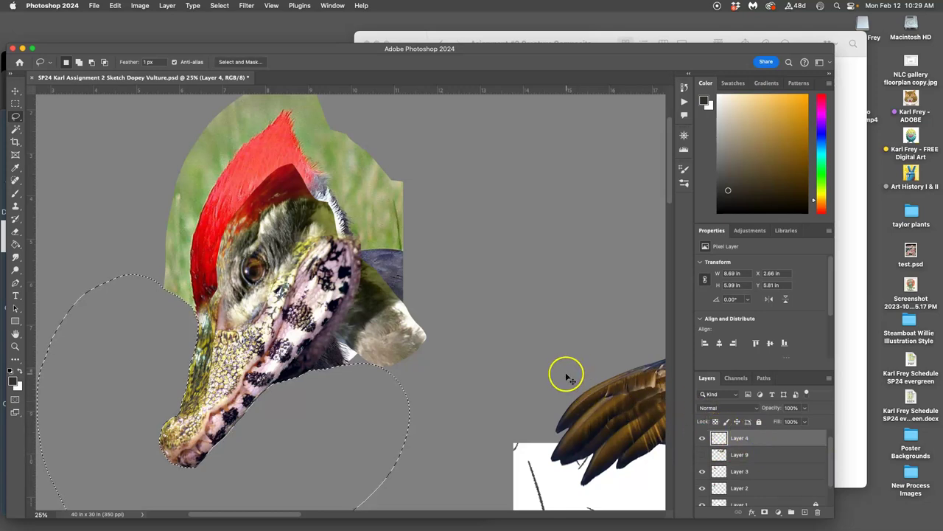
{"action": "key", "text": "super+d"}
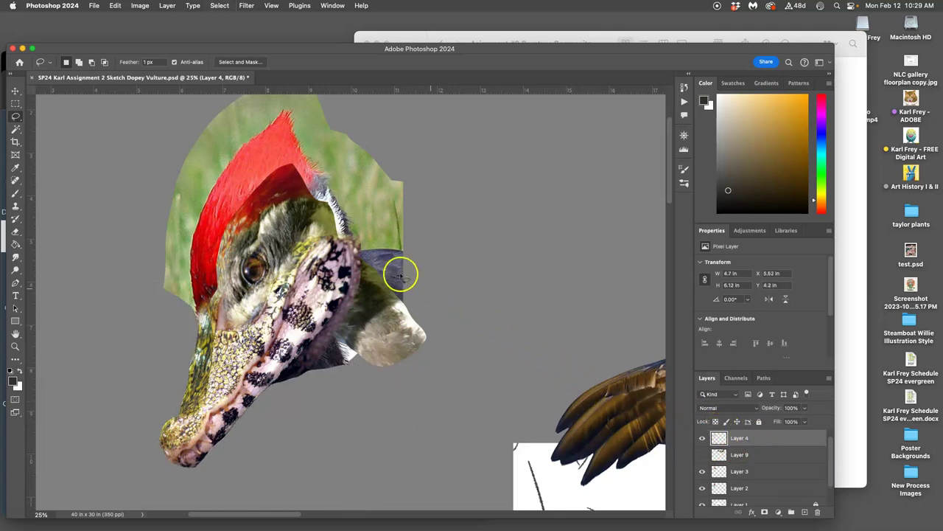
Step: Erase the hard rear edge of the crocodile jaw and the area above the eye on Layer 4 with the Eraser
{"action": "left_click", "coordinate": [18, 234]}
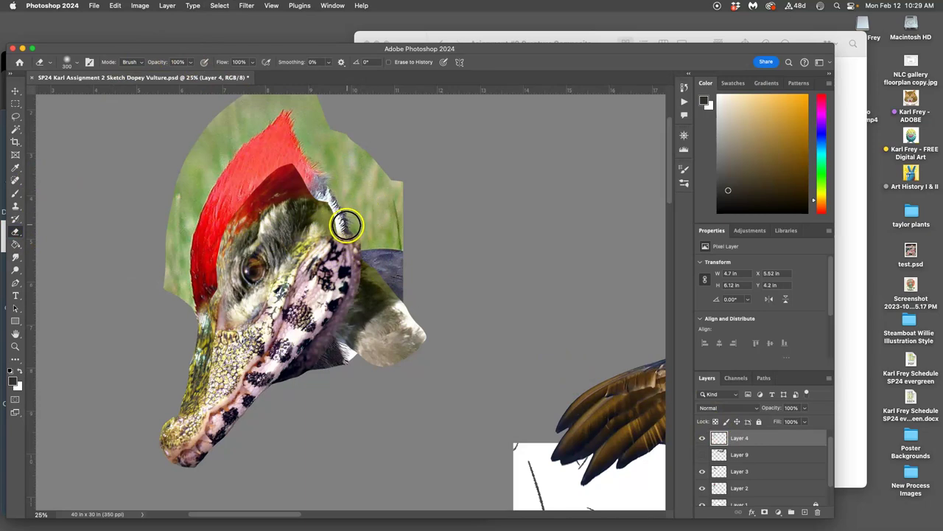
{"action": "left_click_drag", "start_coordinate": [347, 225], "coordinate": [365, 282]}
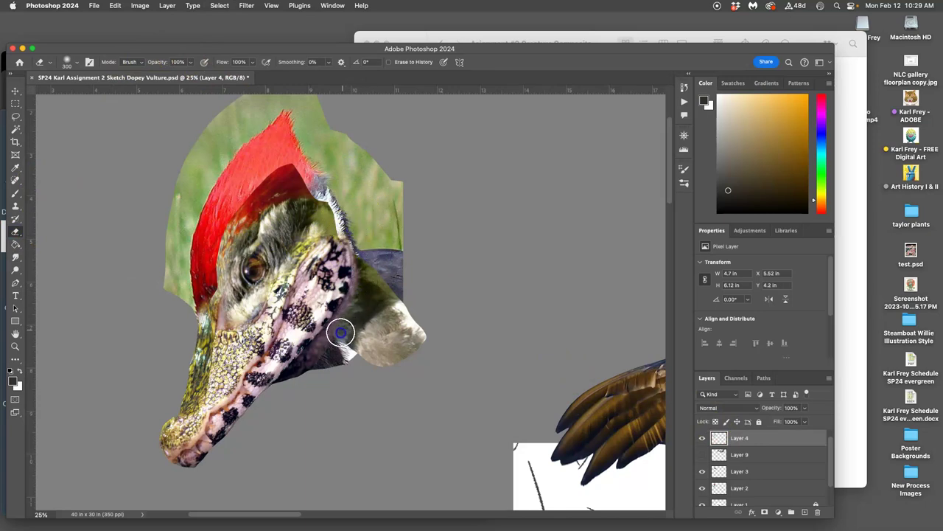
{"action": "left_click_drag", "start_coordinate": [337, 225], "coordinate": [305, 228]}
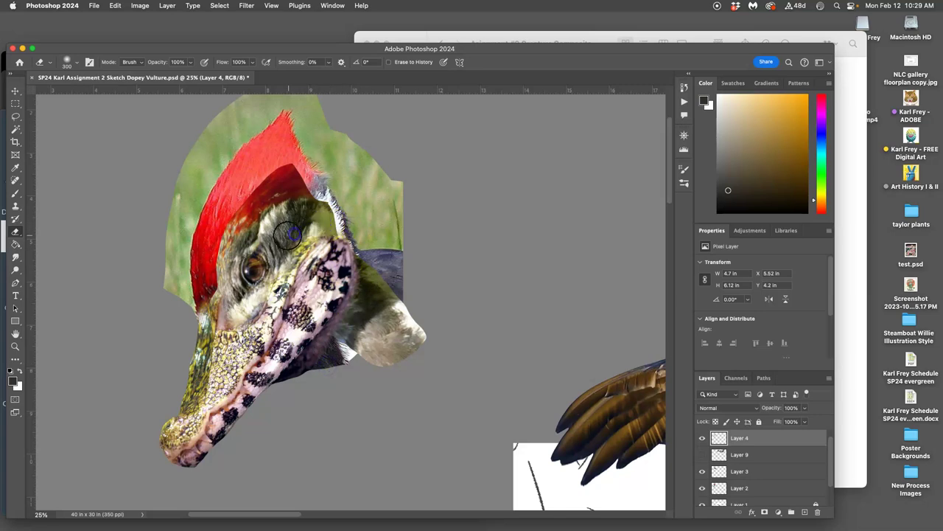
{"action": "left_click", "coordinate": [366, 323]}
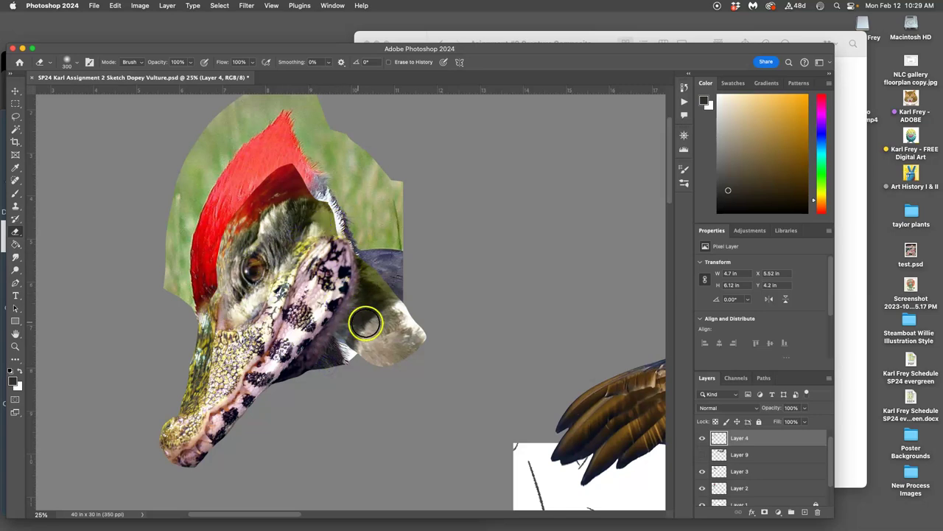
Step: Erase the snout layer over the woodpecker's eye and just below it, comparing with Layer 4 hidden
{"action": "left_click_drag", "start_coordinate": [252, 265], "coordinate": [262, 263]}
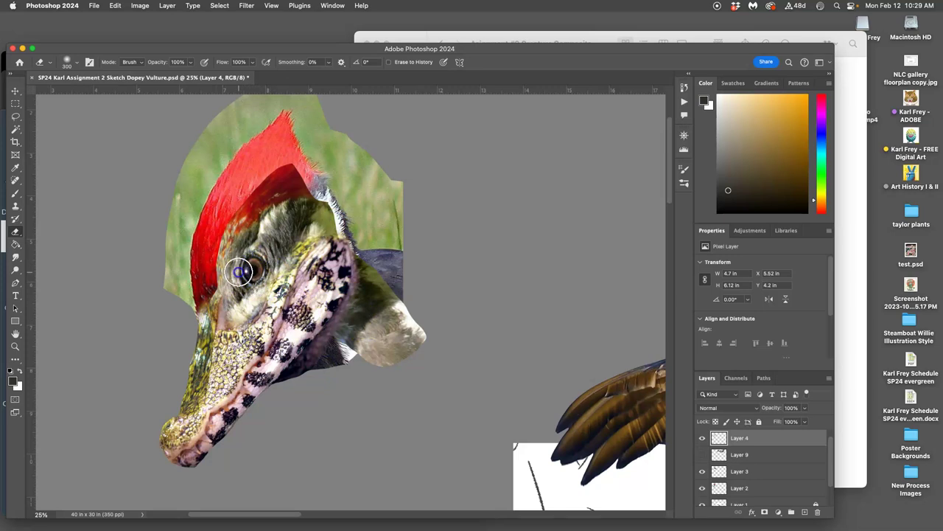
{"action": "left_click", "coordinate": [260, 265]}
{"action": "left_click", "coordinate": [261, 262]}
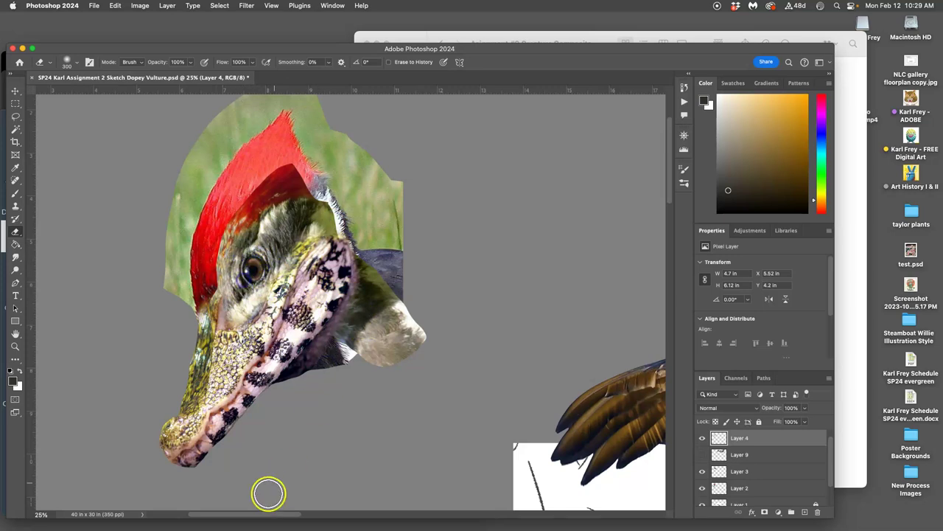
{"action": "left_click", "coordinate": [702, 455]}
{"action": "left_click", "coordinate": [706, 437]}
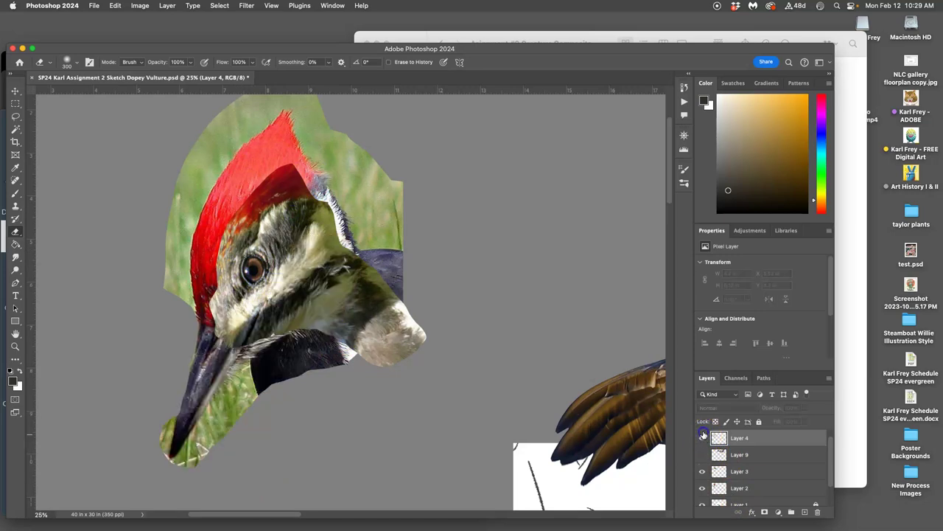
{"action": "left_click", "coordinate": [703, 436]}
{"action": "left_click", "coordinate": [254, 296]}
{"action": "left_click", "coordinate": [229, 295]}
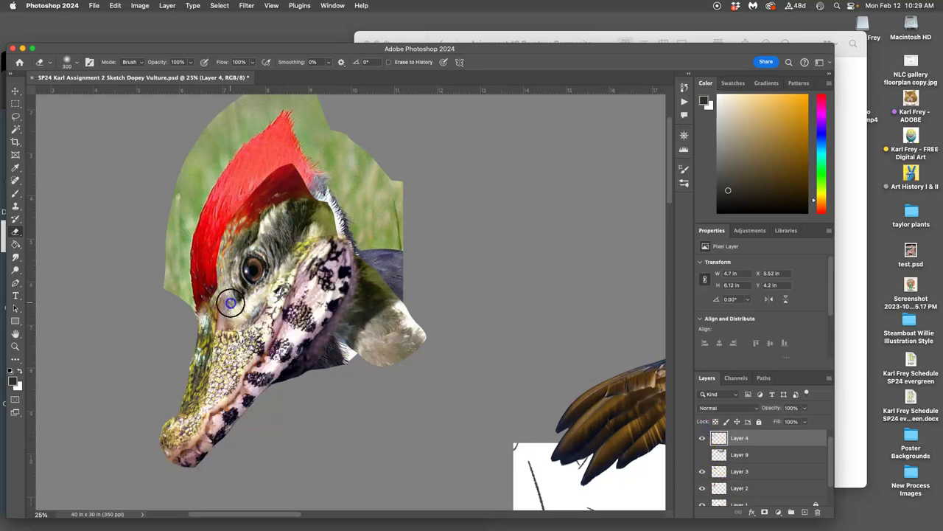
Step: Warp the woodpecker face on Layer 3, reshaping the area around the eye and brow to fit the snout and crest
{"action": "left_click", "coordinate": [703, 471]}
{"action": "left_click", "coordinate": [704, 471]}
{"action": "left_click", "coordinate": [740, 472]}
{"action": "left_click", "coordinate": [140, 5]}
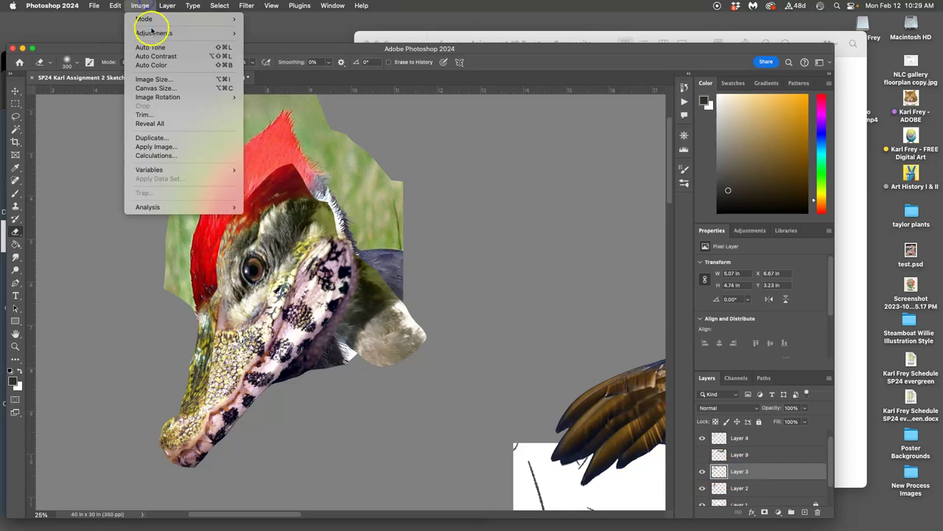
{"action": "left_click", "coordinate": [500, 180]}
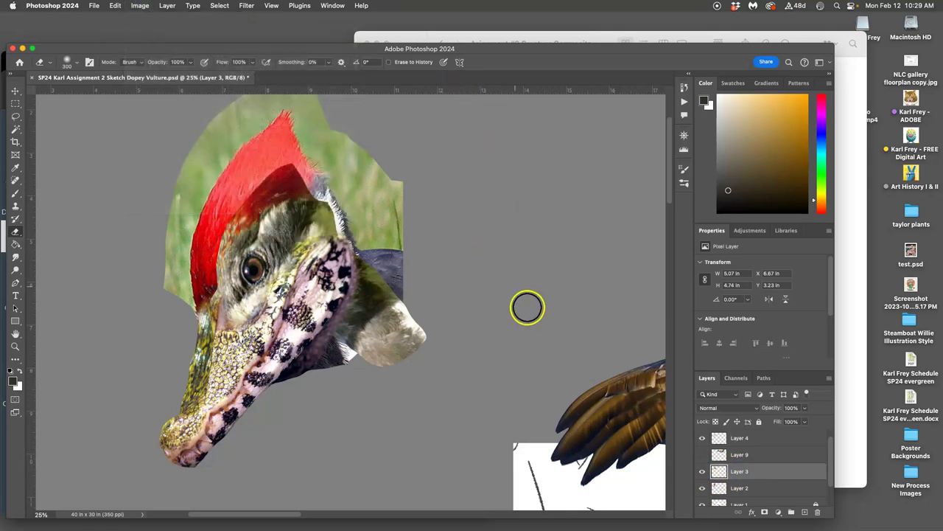
{"action": "key", "text": "super+t"}
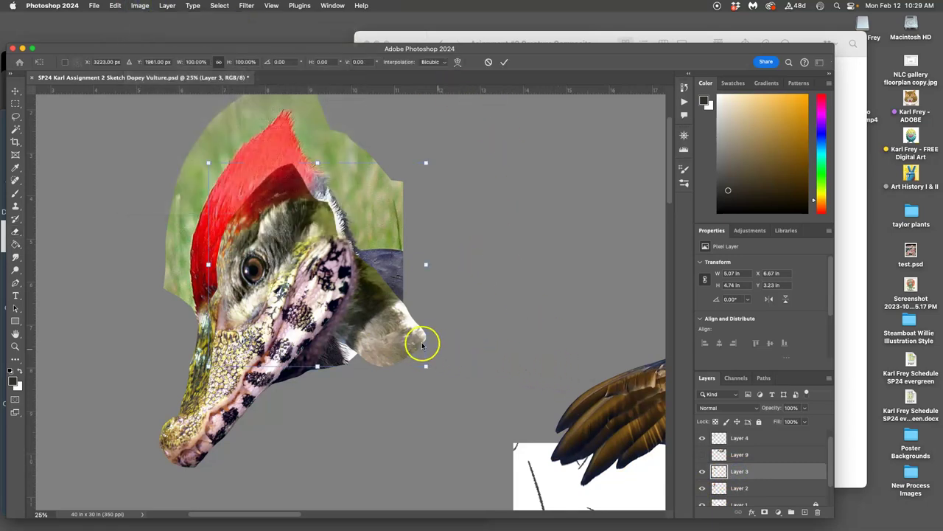
{"action": "right_click", "coordinate": [347, 280]}
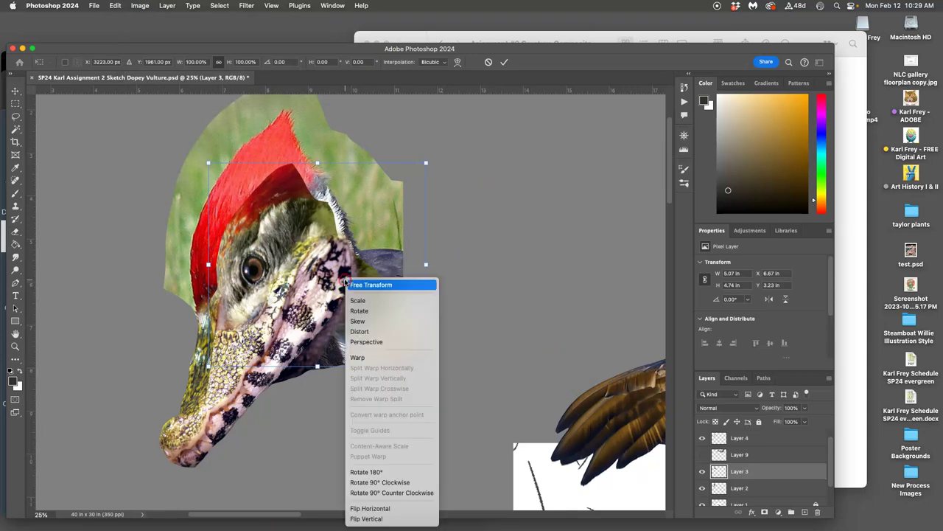
{"action": "left_click", "coordinate": [358, 357]}
{"action": "left_click_drag", "start_coordinate": [237, 296], "coordinate": [222, 300]}
{"action": "left_click_drag", "start_coordinate": [267, 276], "coordinate": [283, 284]}
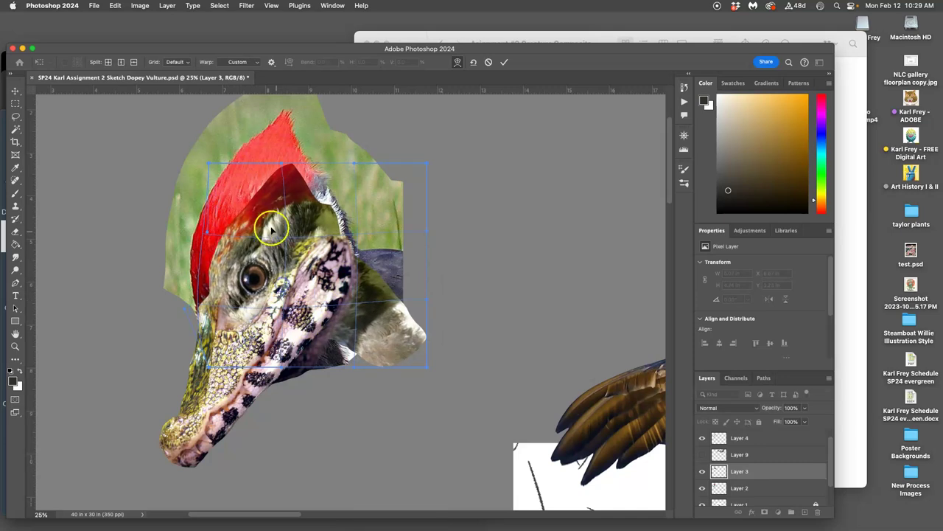
{"action": "left_click_drag", "start_coordinate": [260, 216], "coordinate": [251, 194]}
{"action": "left_click_drag", "start_coordinate": [216, 271], "coordinate": [217, 282]}
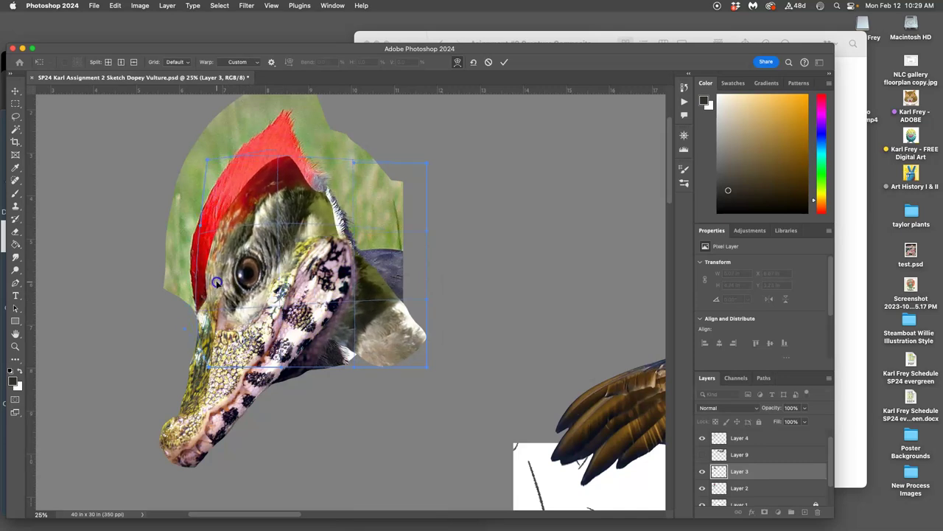
{"action": "left_click_drag", "start_coordinate": [289, 259], "coordinate": [296, 264]}
{"action": "left_click_drag", "start_coordinate": [302, 218], "coordinate": [241, 210]}
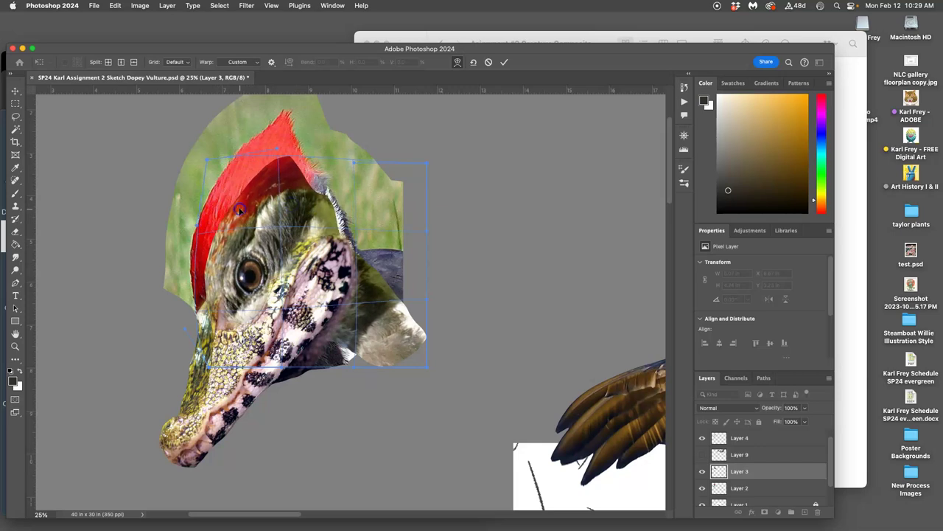
{"action": "key", "text": "Return"}
Step: Lasso the eye and its surrounding feathers on Layer 3 and copy them to a new layer
{"action": "key", "text": "e"}
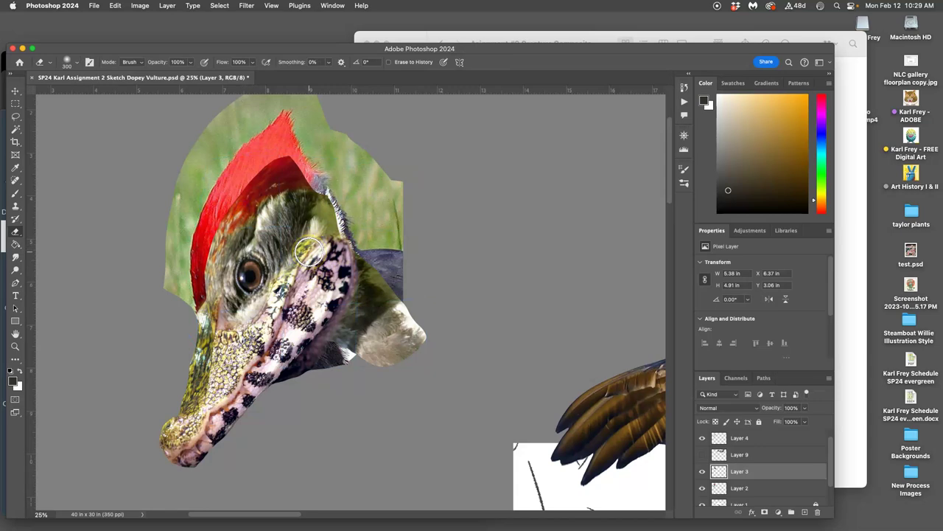
{"action": "left_click", "coordinate": [15, 115]}
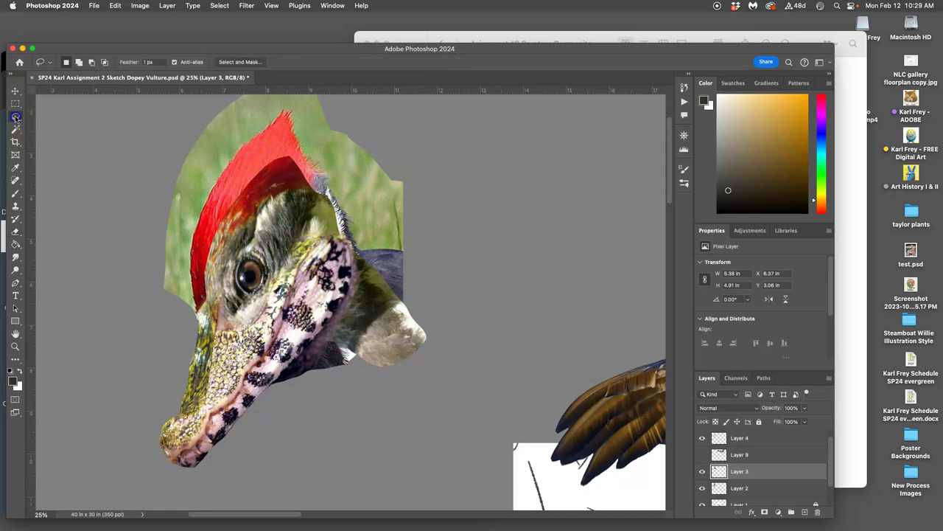
{"action": "left_click", "coordinate": [145, 6]}
{"action": "left_click", "coordinate": [154, 46]}
{"action": "left_click_drag", "start_coordinate": [241, 222], "coordinate": [260, 224]}
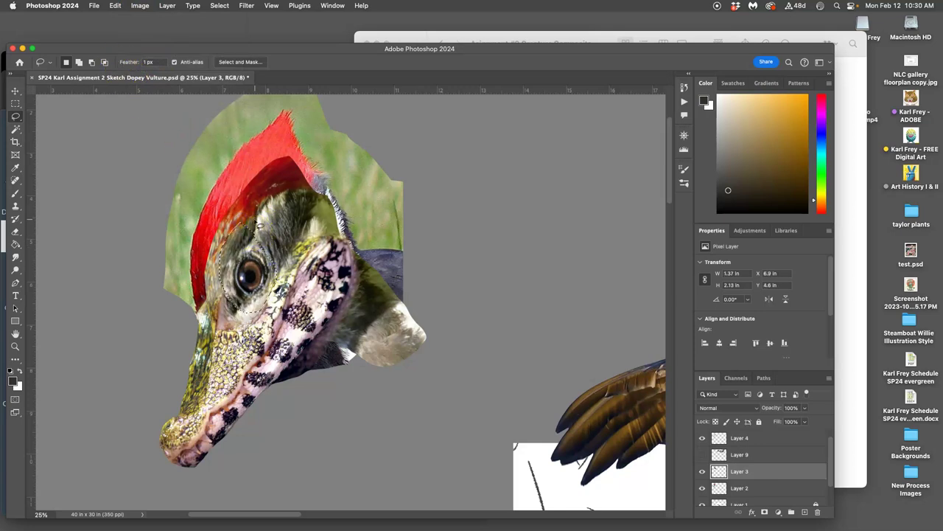
{"action": "key", "text": "super+j"}
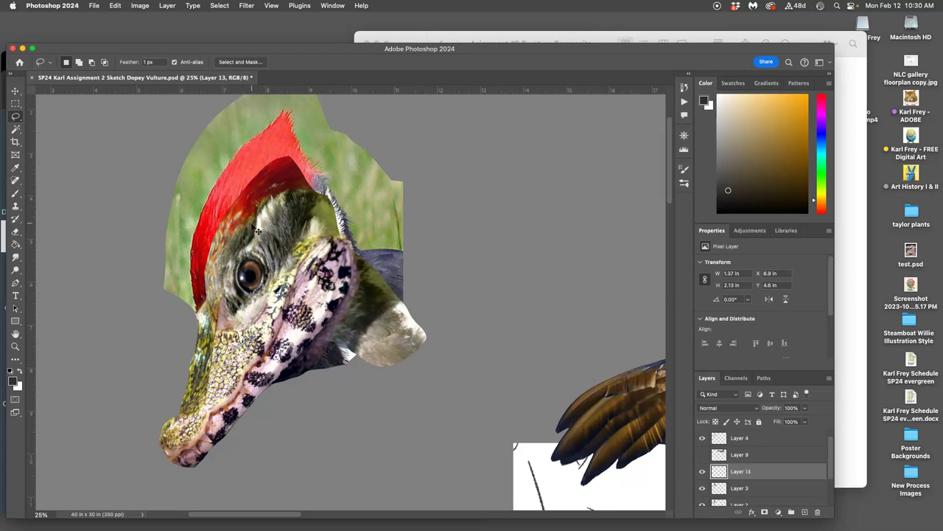
Step: Enlarge the copied eye to about 150%, rotate it about 16°, and position it over the original eye
{"action": "key", "text": "super+t"}
{"action": "left_click_drag", "start_coordinate": [276, 313], "coordinate": [335, 318]}
{"action": "left_click_drag", "start_coordinate": [296, 206], "coordinate": [320, 209]}
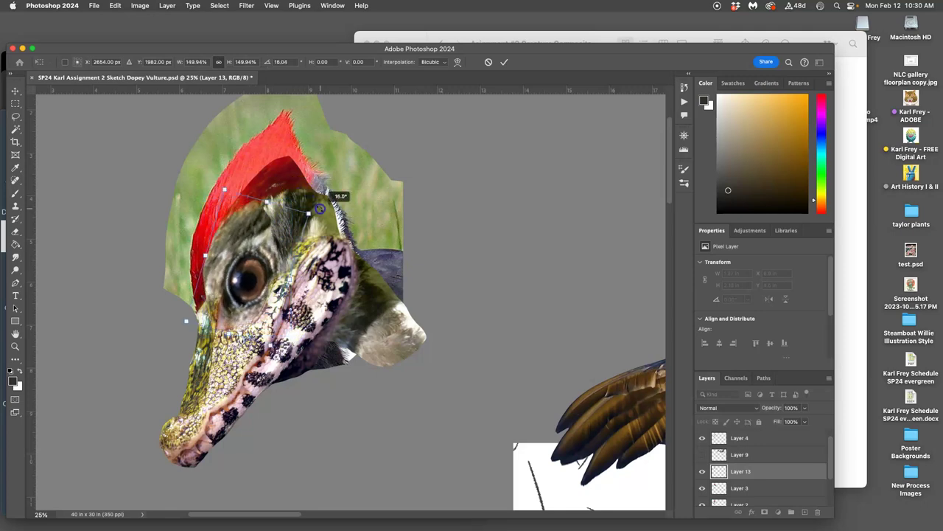
{"action": "left_click", "coordinate": [264, 255]}
{"action": "left_click_drag", "start_coordinate": [263, 256], "coordinate": [255, 274]}
{"action": "key", "text": "Return"}
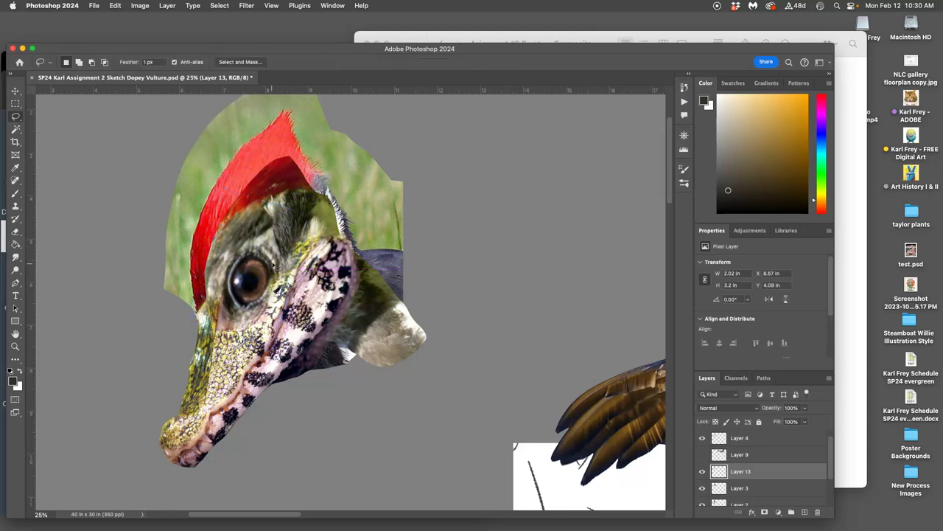
Step: Apply Levels to the enlarged eye on Layer 13, setting the shadow input to 13 and the midtone to 1.27
{"action": "left_click", "coordinate": [127, 6]}
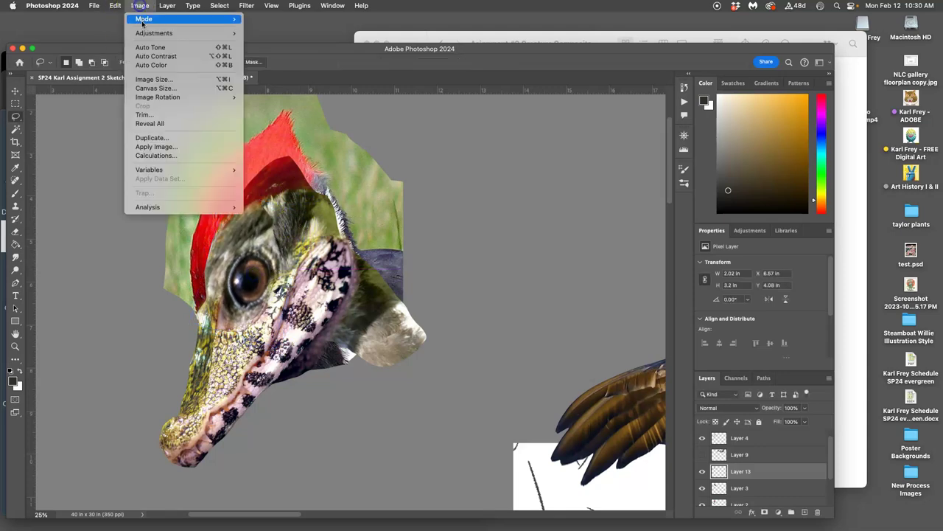
{"action": "mouse_move", "coordinate": [147, 32]}
{"action": "left_click", "coordinate": [272, 44]}
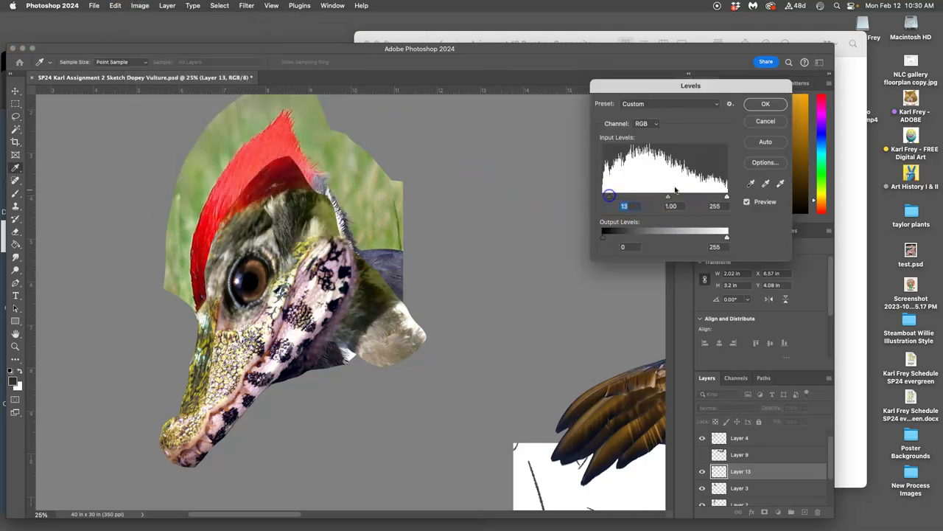
{"action": "left_click", "coordinate": [727, 196]}
{"action": "left_click", "coordinate": [668, 197]}
{"action": "left_click_drag", "start_coordinate": [663, 196], "coordinate": [661, 196]}
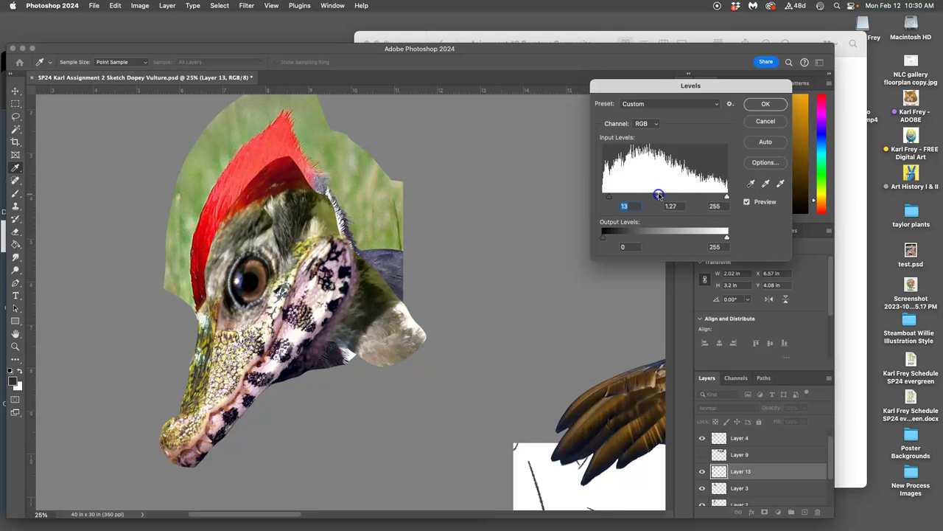
{"action": "left_click", "coordinate": [765, 105]}
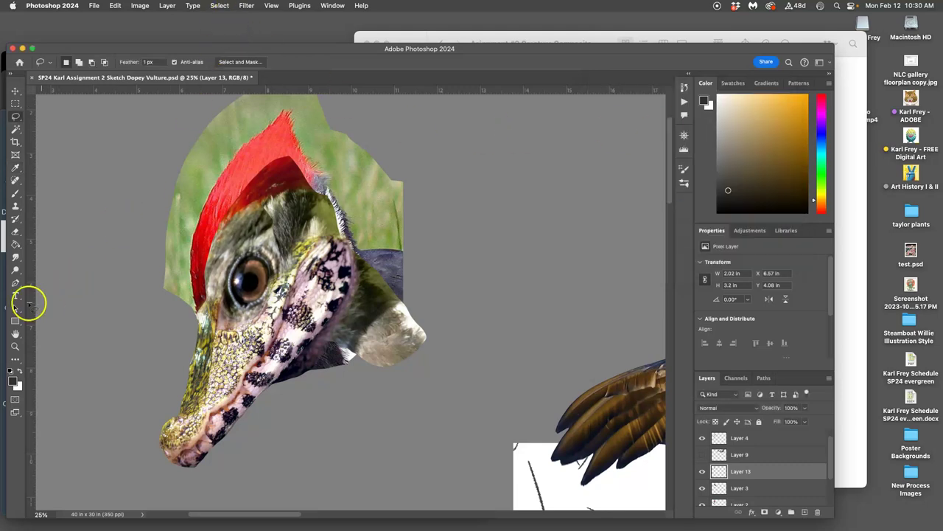
Step: Sharpen the enlarged eye and the feathers around it on Layer 13 with the Sharpen tool
{"action": "left_click", "coordinate": [14, 256]}
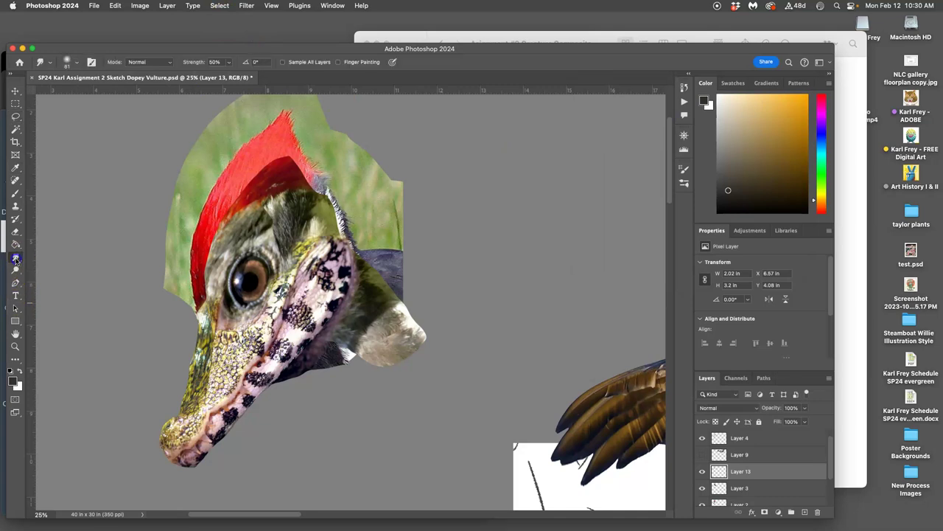
{"action": "right_click", "coordinate": [15, 257]}
{"action": "left_click", "coordinate": [51, 265]}
{"action": "mouse_move", "coordinate": [256, 249]}
{"action": "left_mouse_down"}
{"action": "mouse_move", "coordinate": [236, 276]}
{"action": "mouse_move", "coordinate": [265, 261]}
{"action": "mouse_move", "coordinate": [265, 290]}
{"action": "mouse_move", "coordinate": [255, 297]}
{"action": "mouse_move", "coordinate": [270, 281]}
{"action": "mouse_move", "coordinate": [265, 290]}
{"action": "mouse_move", "coordinate": [259, 257]}
{"action": "mouse_move", "coordinate": [266, 277]}
{"action": "mouse_move", "coordinate": [246, 341]}
{"action": "mouse_move", "coordinate": [252, 312]}
{"action": "mouse_move", "coordinate": [221, 285]}
{"action": "mouse_move", "coordinate": [241, 244]}
{"action": "mouse_move", "coordinate": [235, 317]}
{"action": "mouse_move", "coordinate": [238, 277]}
{"action": "mouse_move", "coordinate": [255, 308]}
{"action": "left_mouse_up"}
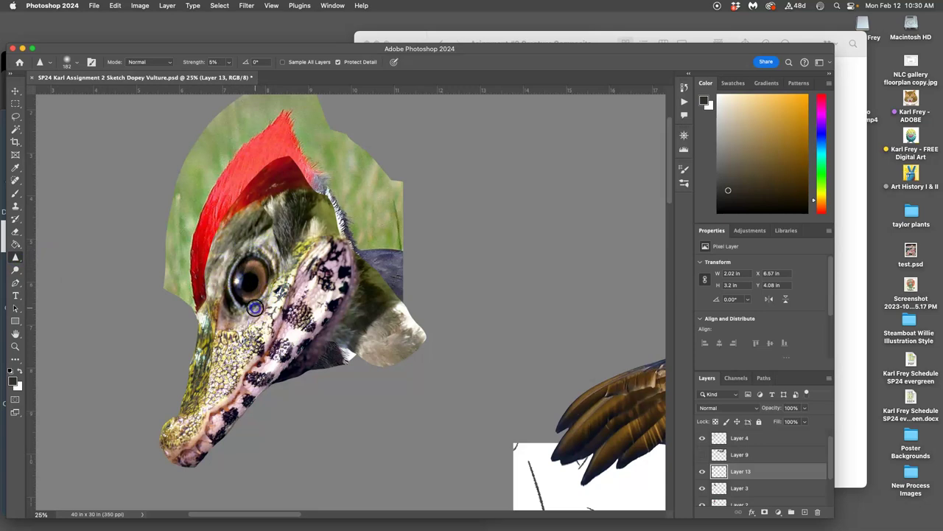
{"action": "mouse_move", "coordinate": [252, 245]}
{"action": "left_mouse_down"}
{"action": "mouse_move", "coordinate": [230, 308]}
{"action": "mouse_move", "coordinate": [259, 259]}
{"action": "mouse_move", "coordinate": [243, 310]}
{"action": "left_mouse_up"}
{"action": "mouse_move", "coordinate": [228, 302]}
{"action": "left_mouse_down"}
{"action": "mouse_move", "coordinate": [275, 287]}
{"action": "mouse_move", "coordinate": [262, 249]}
{"action": "mouse_move", "coordinate": [256, 320]}
{"action": "left_mouse_up"}
{"action": "mouse_move", "coordinate": [260, 253]}
{"action": "left_mouse_down"}
{"action": "mouse_move", "coordinate": [250, 312]}
{"action": "mouse_move", "coordinate": [262, 308]}
{"action": "mouse_move", "coordinate": [228, 333]}
{"action": "mouse_move", "coordinate": [224, 304]}
{"action": "mouse_move", "coordinate": [241, 315]}
{"action": "mouse_move", "coordinate": [272, 292]}
{"action": "mouse_move", "coordinate": [263, 246]}
{"action": "mouse_move", "coordinate": [238, 268]}
{"action": "mouse_move", "coordinate": [244, 313]}
{"action": "mouse_move", "coordinate": [243, 282]}
{"action": "mouse_move", "coordinate": [270, 246]}
{"action": "left_mouse_up"}
{"action": "left_click_drag", "start_coordinate": [291, 286], "coordinate": [315, 272]}
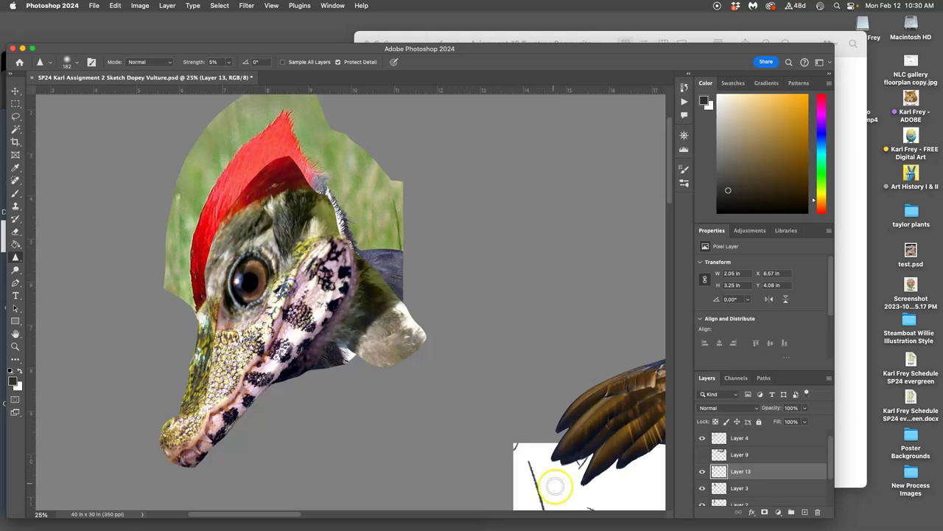
Step: Apply Hue/Saturation to the eye on Layer 13 with hue +2 and saturation +53
{"action": "left_click", "coordinate": [140, 5]}
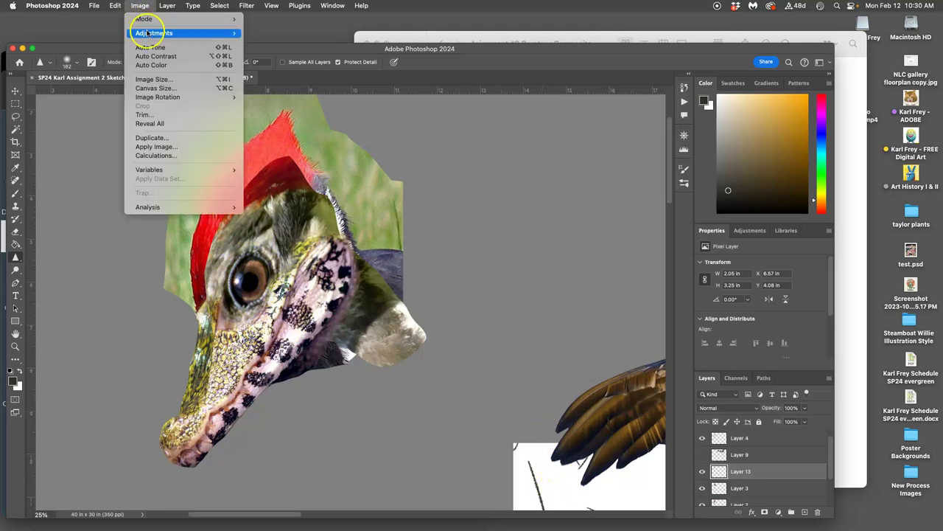
{"action": "mouse_move", "coordinate": [156, 33]}
{"action": "left_click", "coordinate": [269, 83]}
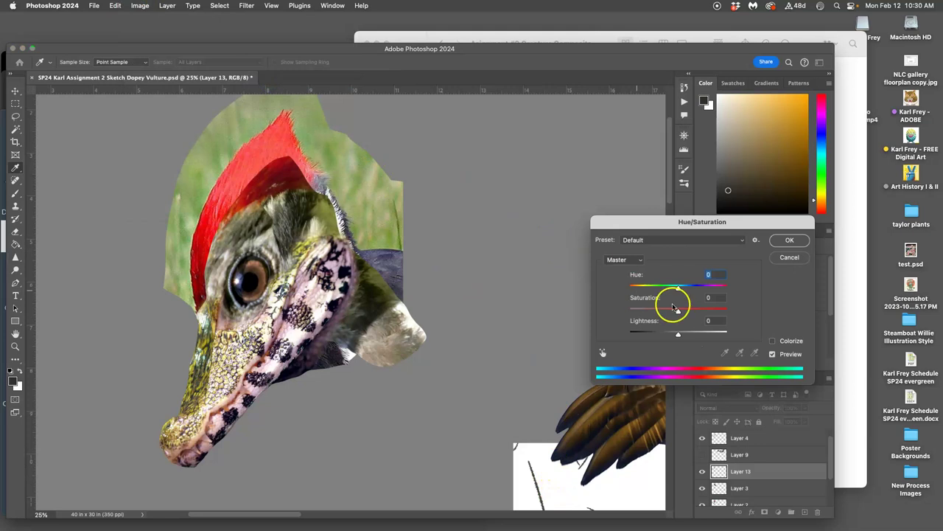
{"action": "left_click_drag", "start_coordinate": [678, 288], "coordinate": [683, 310]}
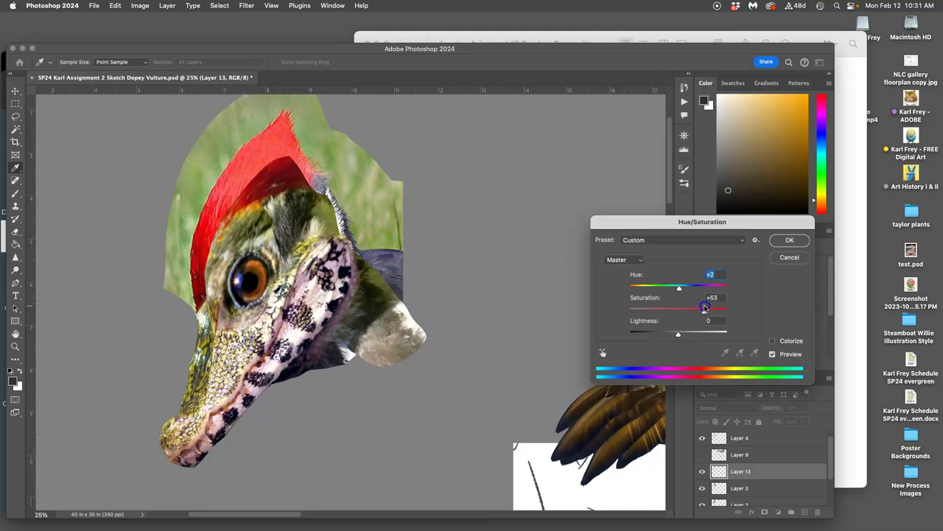
{"action": "left_click", "coordinate": [779, 245]}
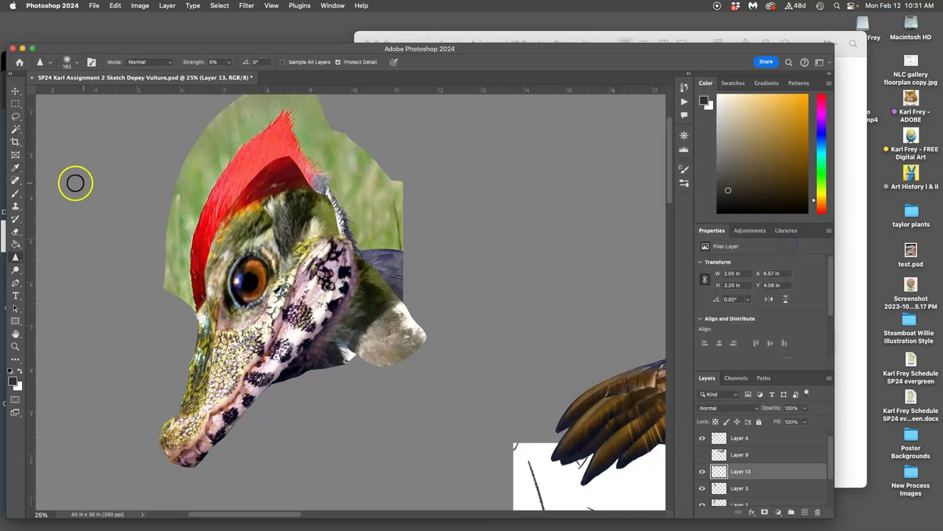
Step: Erase the hard edges around the enlarged eye on Layer 13 to blend it into the face, and make Layer 4 active
{"action": "left_click", "coordinate": [15, 231]}
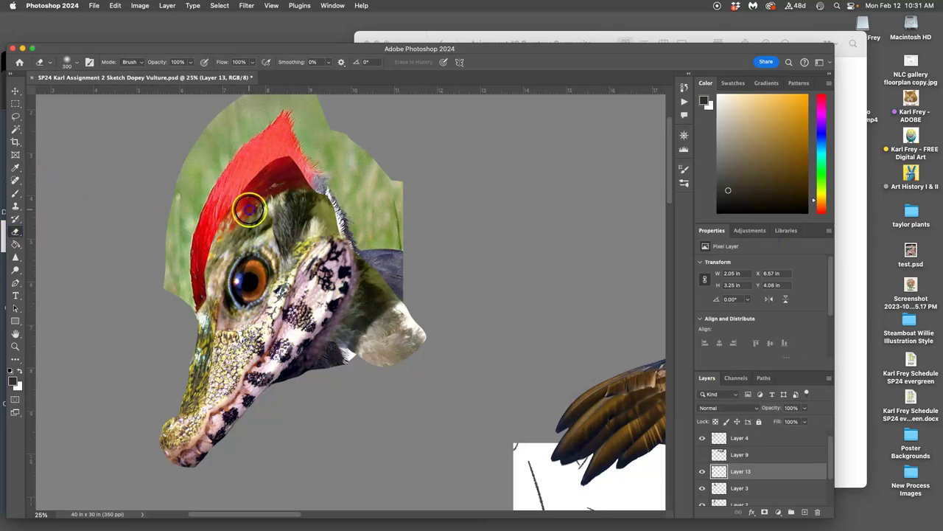
{"action": "mouse_move", "coordinate": [214, 261]}
{"action": "left_mouse_down"}
{"action": "mouse_move", "coordinate": [209, 289]}
{"action": "mouse_move", "coordinate": [218, 219]}
{"action": "mouse_move", "coordinate": [221, 247]}
{"action": "mouse_move", "coordinate": [263, 208]}
{"action": "mouse_move", "coordinate": [280, 221]}
{"action": "mouse_move", "coordinate": [273, 229]}
{"action": "left_mouse_up"}
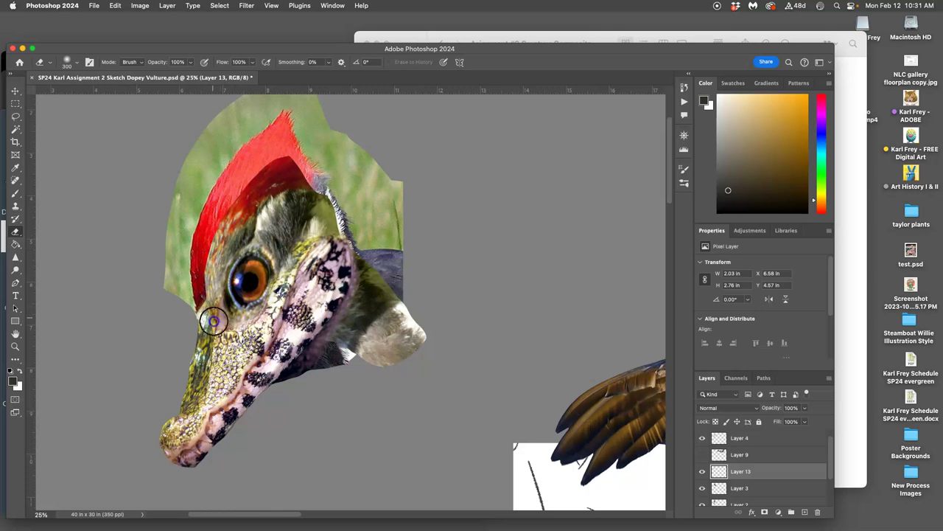
{"action": "left_click", "coordinate": [759, 438]}
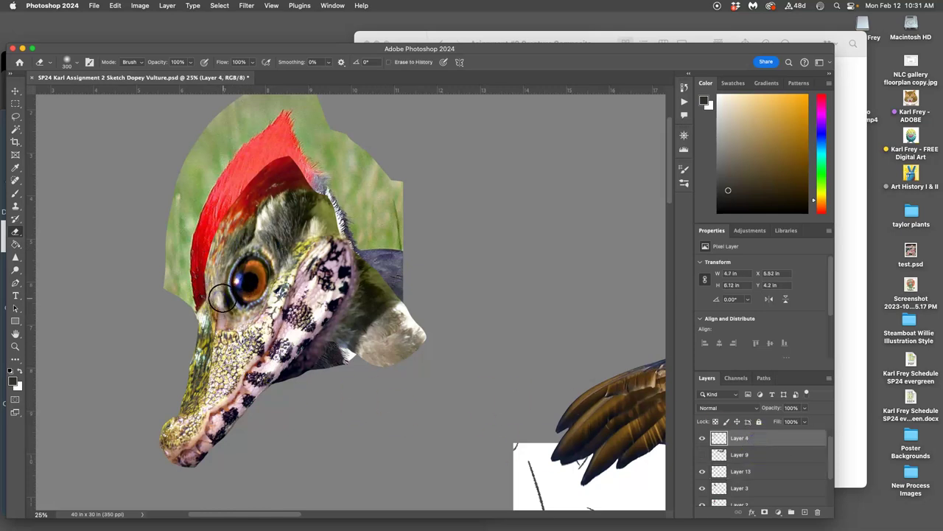
Step: Set the Eraser's opacity to 36% and soften Layer 4's edge beneath the eye, where the scaly snout meets the face
{"action": "left_click", "coordinate": [190, 62]}
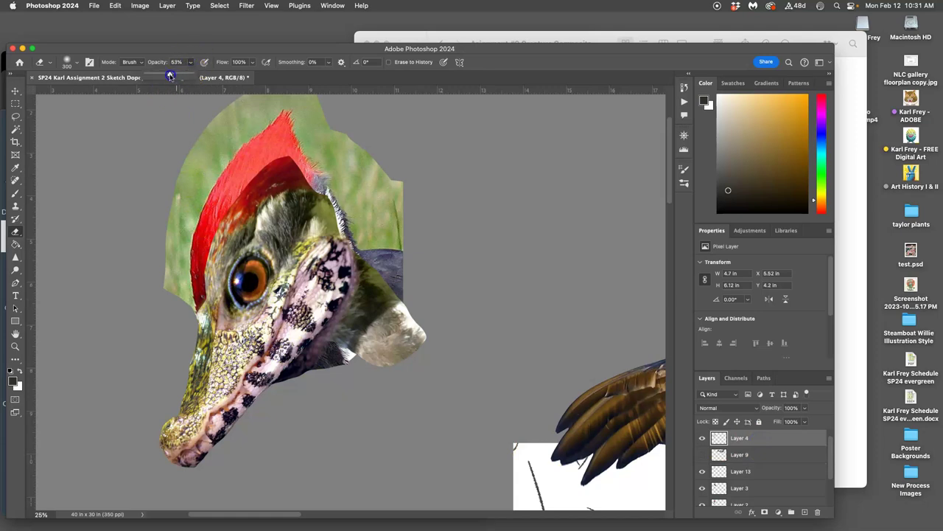
{"action": "left_click_drag", "start_coordinate": [162, 77], "coordinate": [163, 77]}
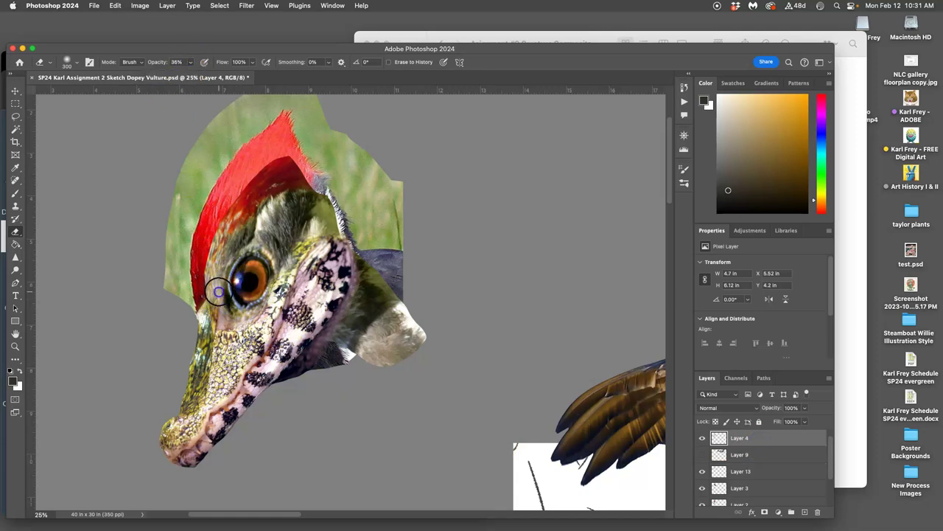
{"action": "left_click_drag", "start_coordinate": [218, 292], "coordinate": [231, 327]}
{"action": "mouse_move", "coordinate": [235, 327]}
{"action": "left_mouse_down"}
{"action": "mouse_move", "coordinate": [263, 297]}
{"action": "mouse_move", "coordinate": [246, 316]}
{"action": "left_mouse_up"}
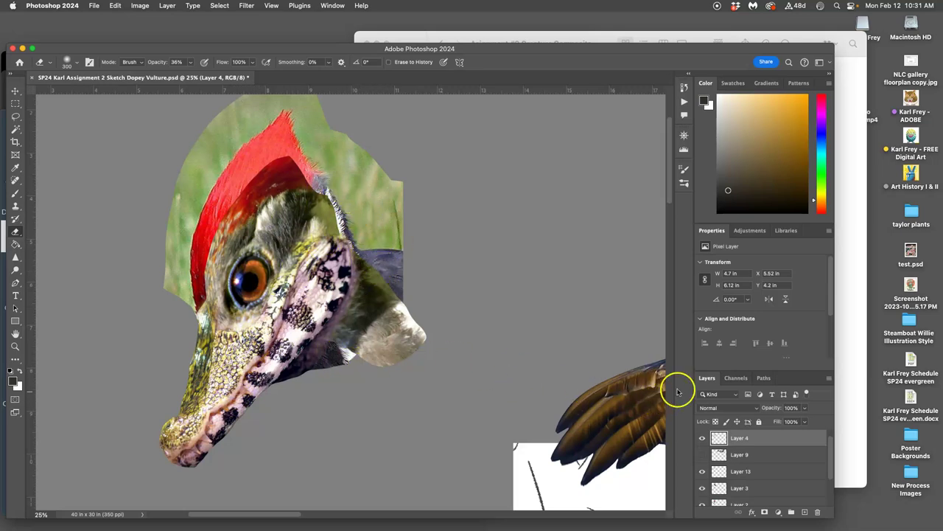
Step: Compare the face with and without Layer 13, and rotate the enlarged eye on that layer about 5 degrees counterclockwise
{"action": "left_click", "coordinate": [702, 472]}
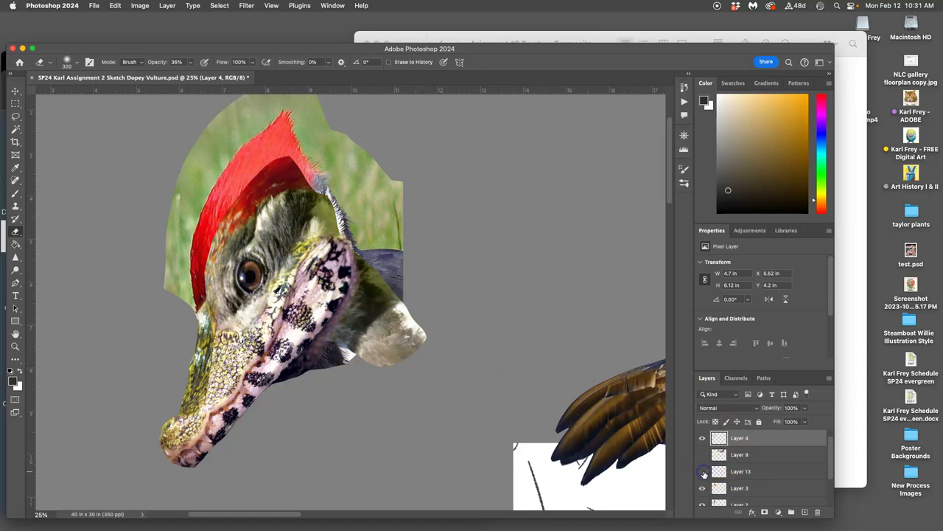
{"action": "left_click", "coordinate": [702, 471]}
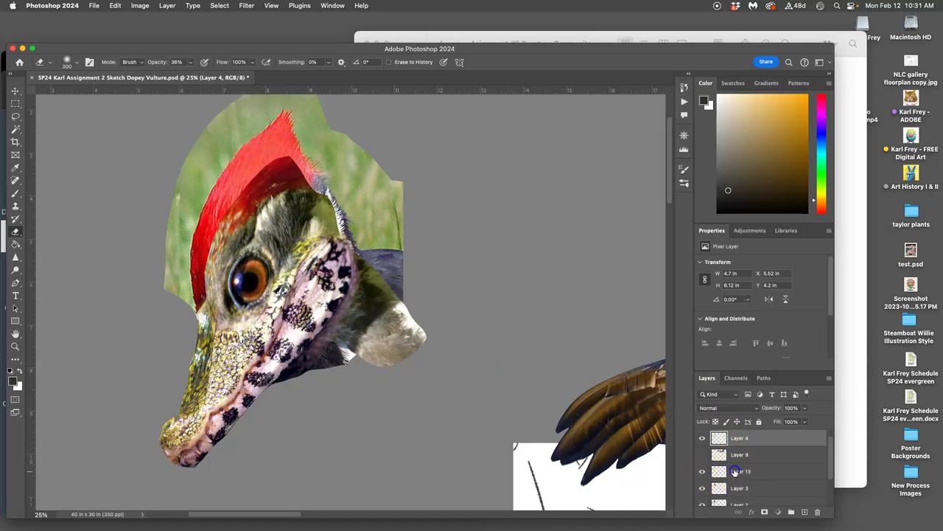
{"action": "left_click", "coordinate": [735, 471]}
{"action": "key", "text": "super+t"}
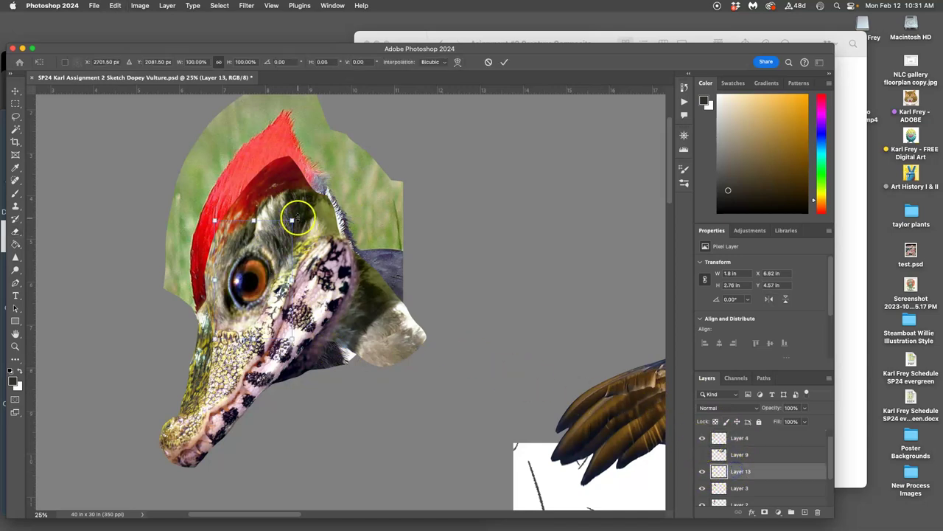
{"action": "left_click_drag", "start_coordinate": [292, 219], "coordinate": [293, 213]}
{"action": "left_click", "coordinate": [343, 317]}
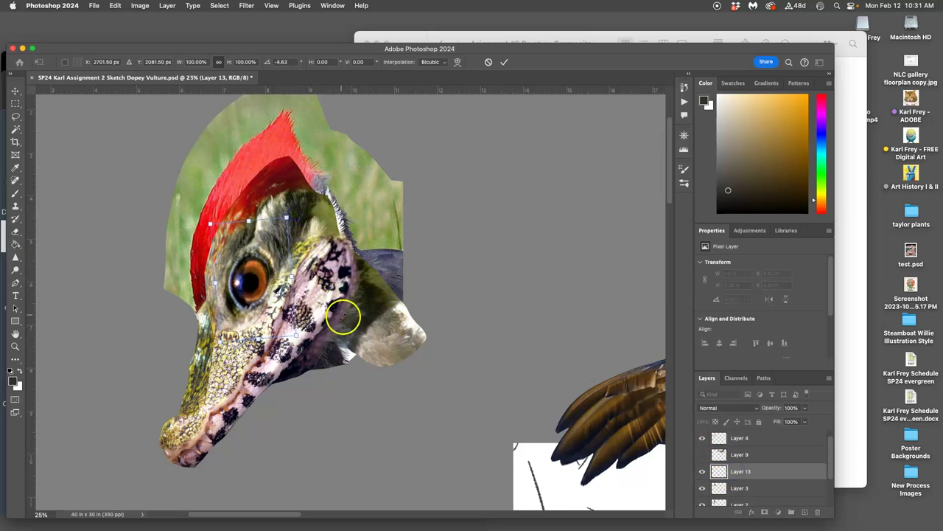
{"action": "key", "text": "Return"}
{"action": "key", "text": "e"}
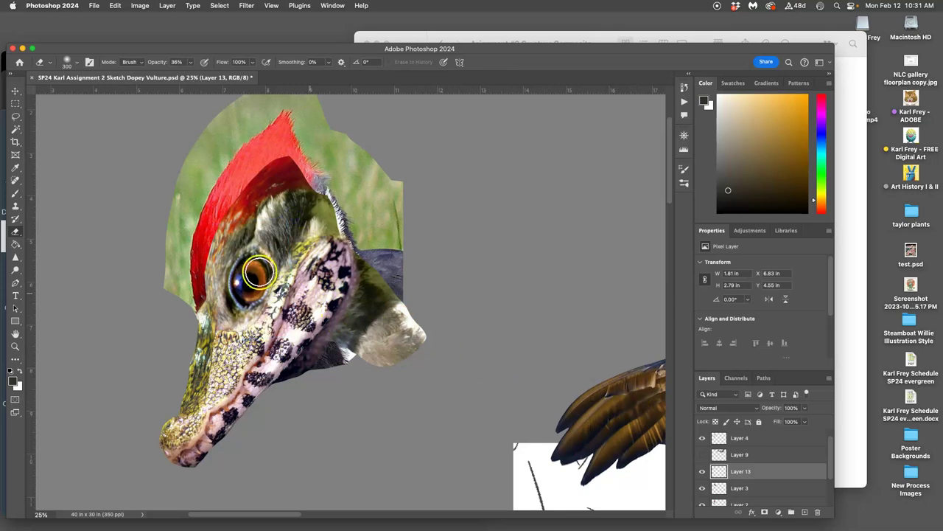
Step: Sharpen the rotated eye and the feathers above it on Layer 13 at 5% strength
{"action": "left_click", "coordinate": [15, 258]}
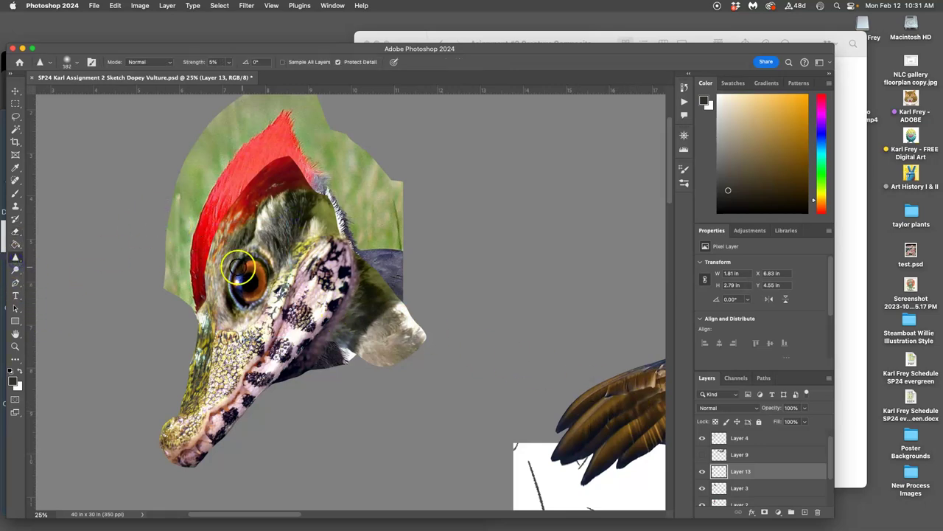
{"action": "mouse_move", "coordinate": [225, 292]}
{"action": "left_mouse_down"}
{"action": "mouse_move", "coordinate": [224, 266]}
{"action": "mouse_move", "coordinate": [223, 291]}
{"action": "mouse_move", "coordinate": [220, 282]}
{"action": "mouse_move", "coordinate": [248, 238]}
{"action": "left_mouse_up"}
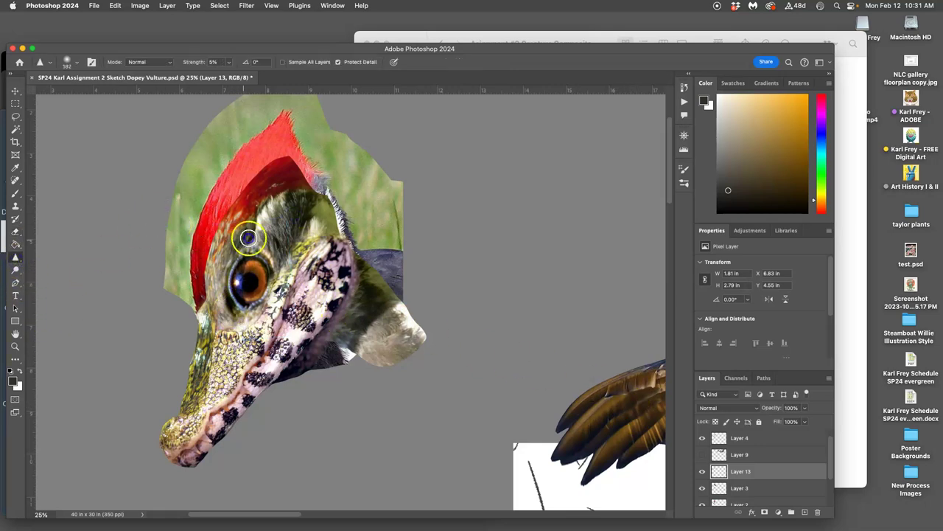
{"action": "mouse_move", "coordinate": [245, 295]}
{"action": "left_mouse_down"}
{"action": "mouse_move", "coordinate": [231, 270]}
{"action": "mouse_move", "coordinate": [242, 251]}
{"action": "left_mouse_up"}
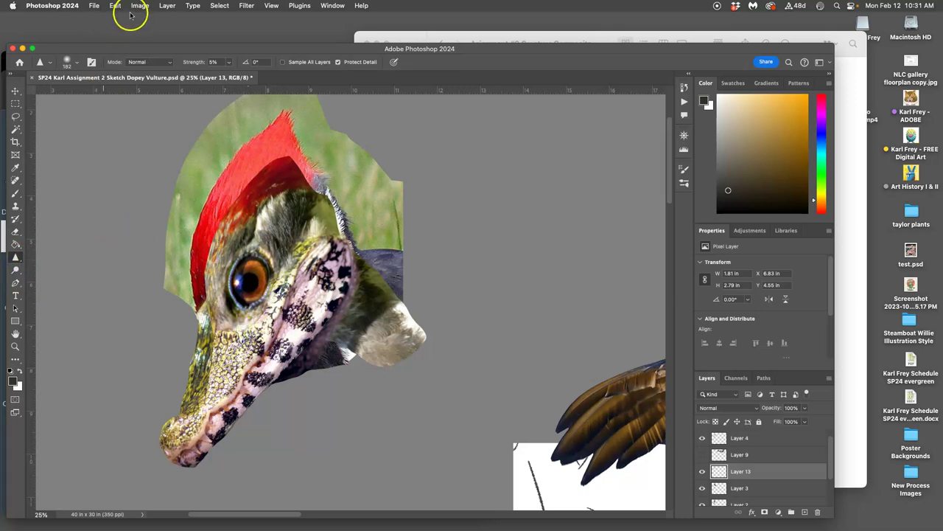
Step: Desaturate the eye's surroundings on Layer 13 using the Sponge tool at 5% flow
{"action": "left_click_drag", "start_coordinate": [15, 269], "coordinate": [42, 288]}
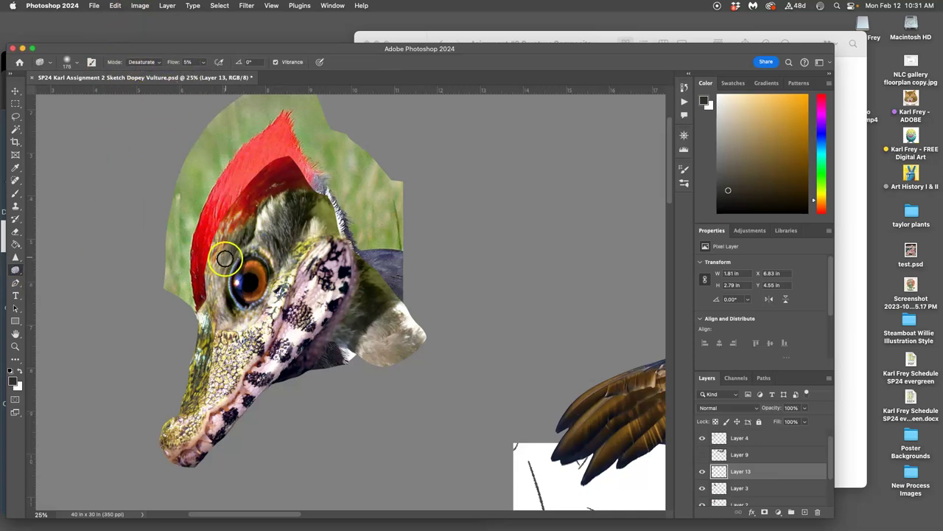
{"action": "mouse_move", "coordinate": [225, 258]}
{"action": "left_mouse_down"}
{"action": "mouse_move", "coordinate": [227, 304]}
{"action": "mouse_move", "coordinate": [237, 292]}
{"action": "mouse_move", "coordinate": [241, 301]}
{"action": "left_mouse_up"}
{"action": "left_click", "coordinate": [227, 288]}
{"action": "left_click_drag", "start_coordinate": [244, 267], "coordinate": [256, 306]}
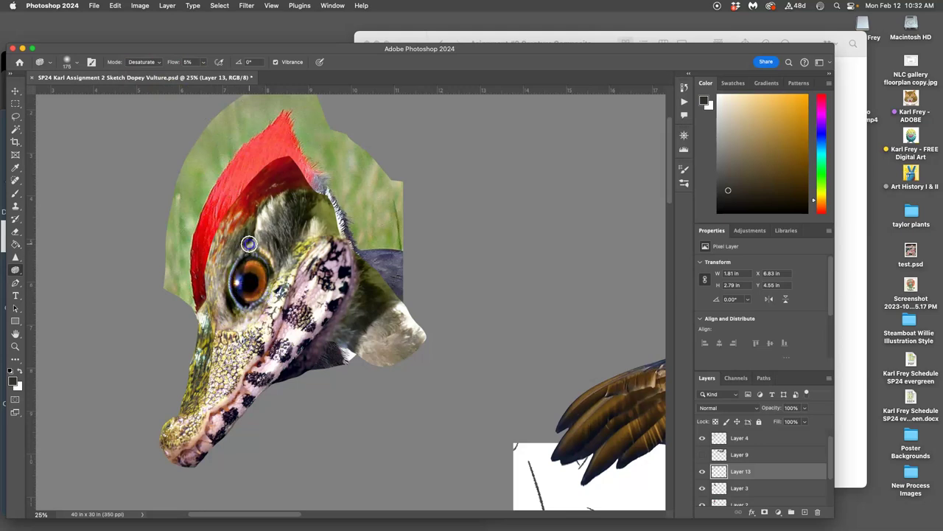
{"action": "mouse_move", "coordinate": [264, 245]}
{"action": "left_mouse_down"}
{"action": "mouse_move", "coordinate": [277, 273]}
{"action": "mouse_move", "coordinate": [278, 264]}
{"action": "left_mouse_up"}
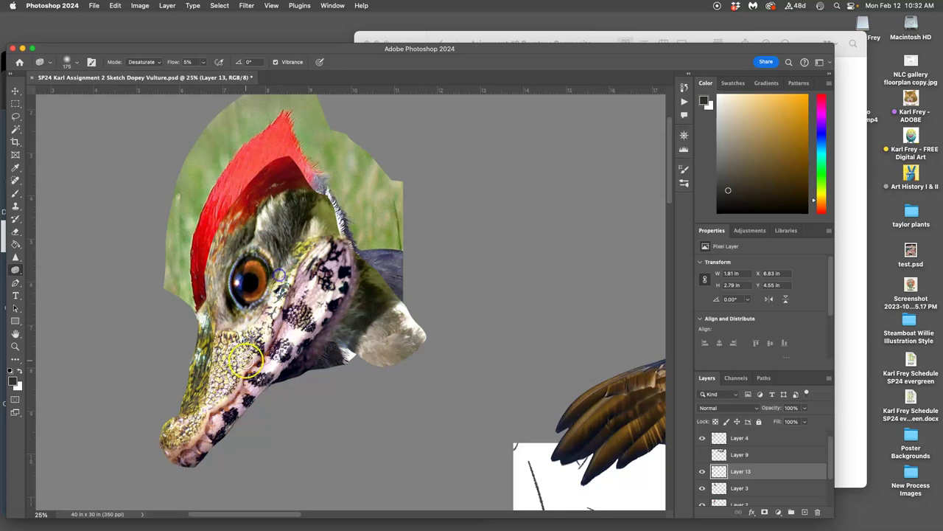
Step: Compare the head with and without Layer 3, and make Layer 13 active with the Eraser
{"action": "left_click", "coordinate": [735, 488]}
{"action": "left_click", "coordinate": [702, 488]}
{"action": "left_click", "coordinate": [702, 488]}
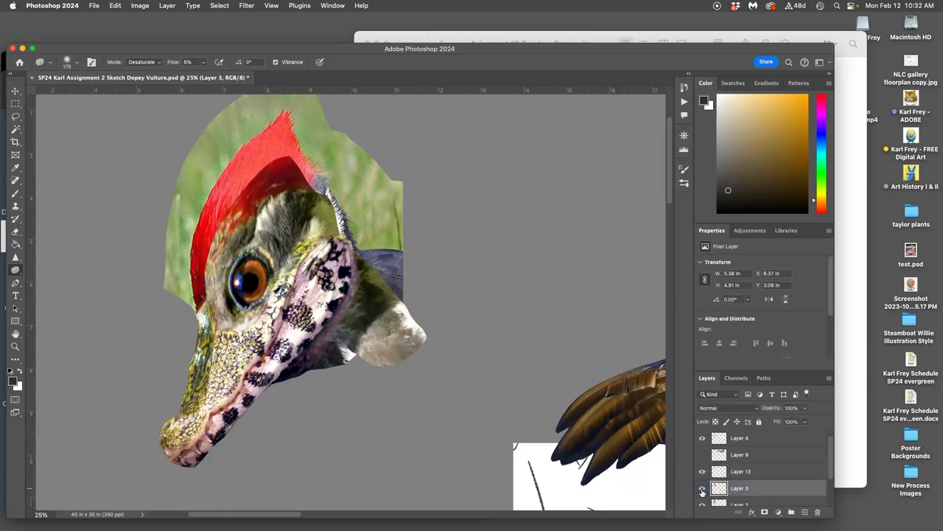
{"action": "left_click", "coordinate": [702, 487]}
{"action": "left_click", "coordinate": [702, 488]}
{"action": "left_click", "coordinate": [719, 471]}
{"action": "left_click", "coordinate": [22, 254]}
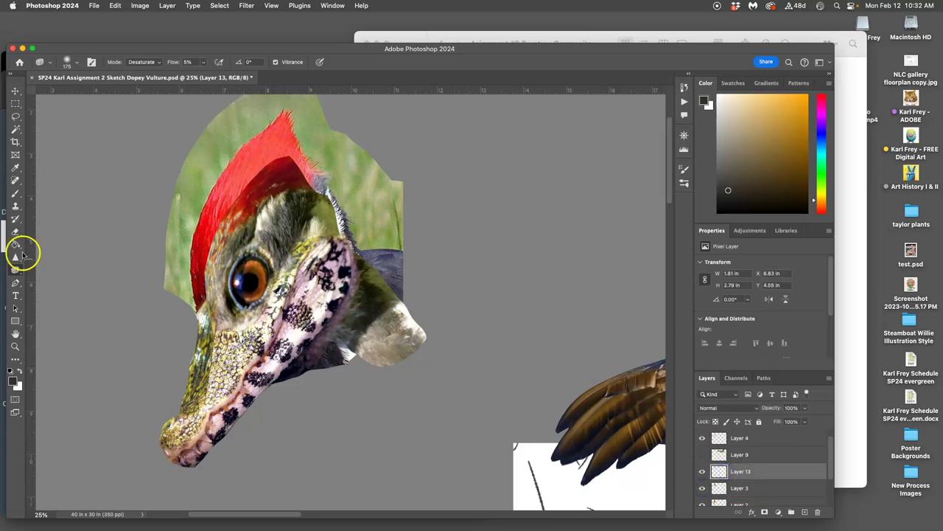
{"action": "left_click", "coordinate": [17, 230]}
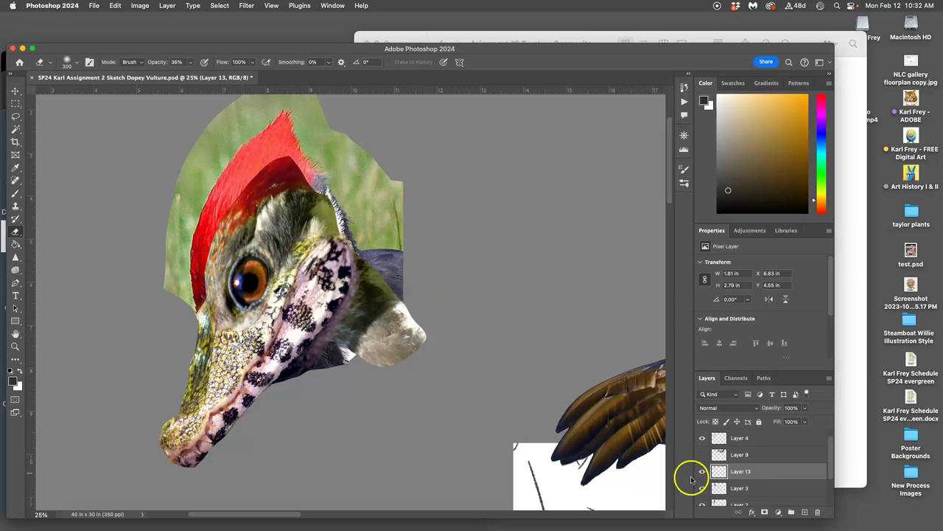
Step: Apply Levels to the feathered face on Layer 3 with the midtone input at 0.92
{"action": "left_click", "coordinate": [748, 488]}
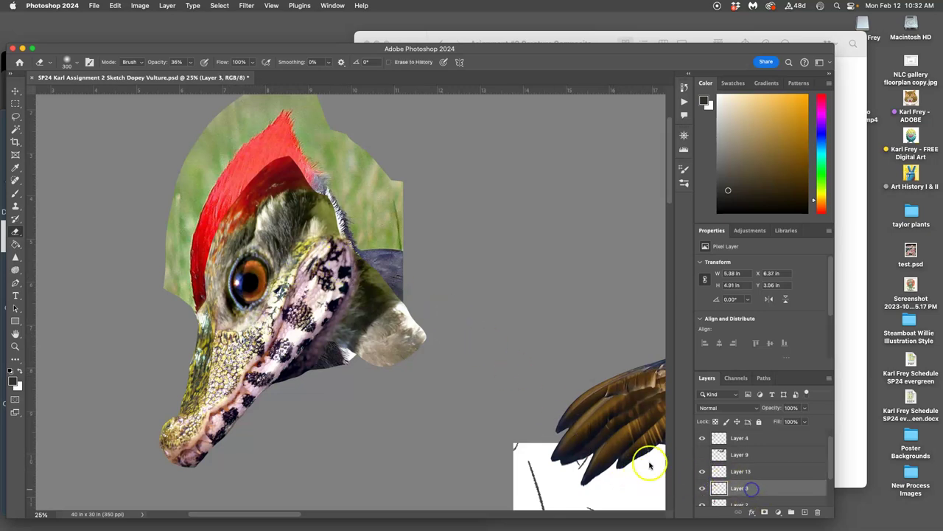
{"action": "left_click", "coordinate": [138, 5]}
{"action": "mouse_move", "coordinate": [155, 33]}
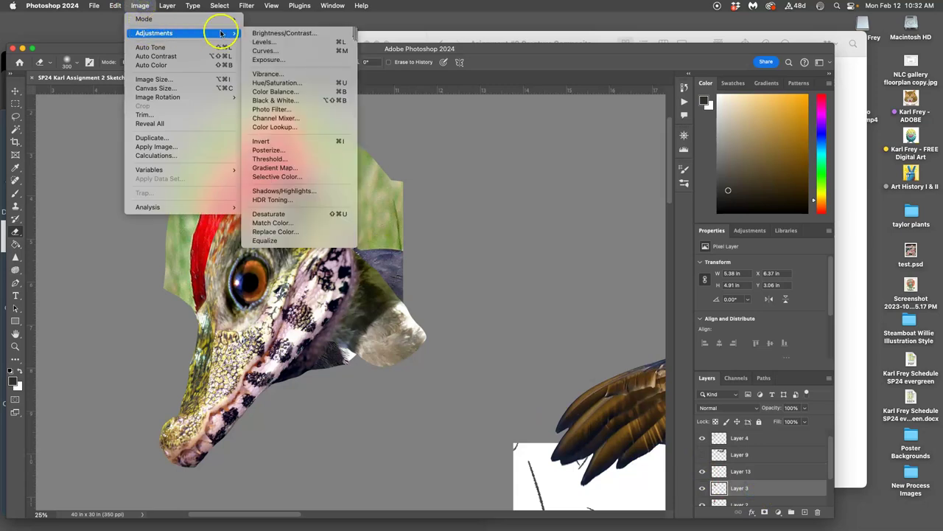
{"action": "left_click", "coordinate": [266, 42]}
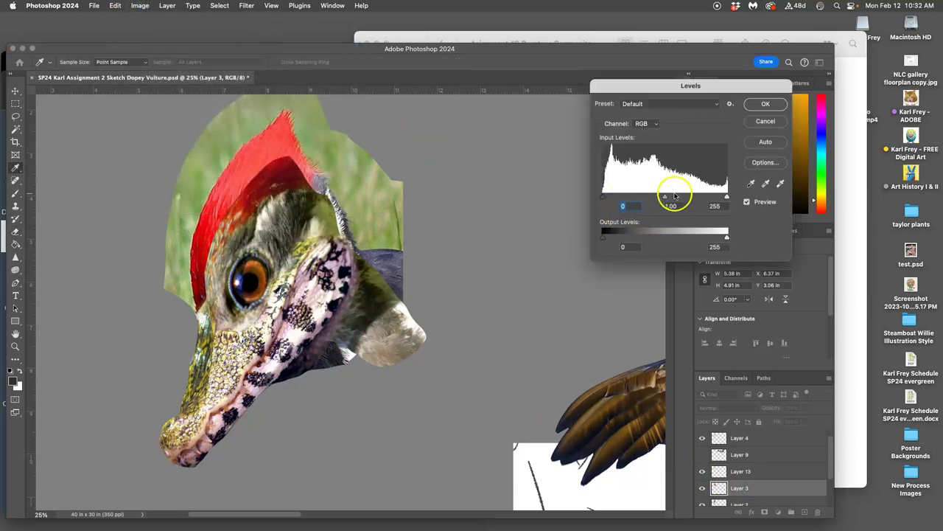
{"action": "mouse_move", "coordinate": [666, 199]}
{"action": "left_mouse_down"}
{"action": "mouse_move", "coordinate": [676, 197]}
{"action": "mouse_move", "coordinate": [657, 194]}
{"action": "mouse_move", "coordinate": [672, 197]}
{"action": "left_mouse_up"}
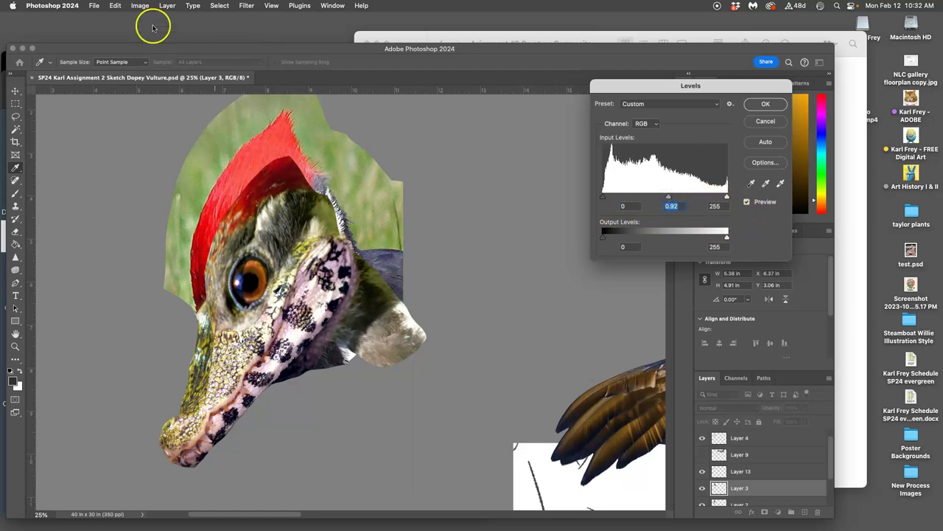
{"action": "left_click", "coordinate": [765, 104]}
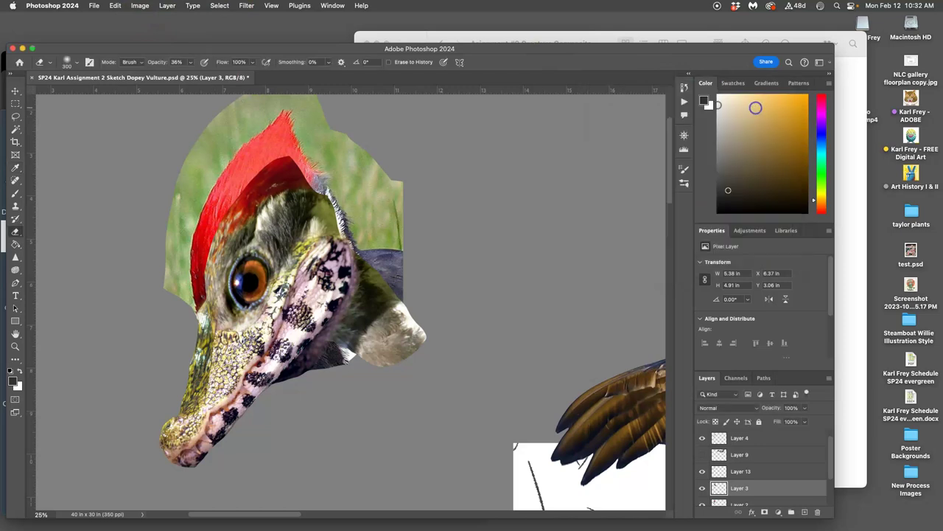
Step: Apply Color Balance to Layer 3's midtones with levels of -17 cyan/red, -16 magenta/green and -1 yellow/blue
{"action": "left_click", "coordinate": [140, 6]}
{"action": "mouse_move", "coordinate": [158, 33]}
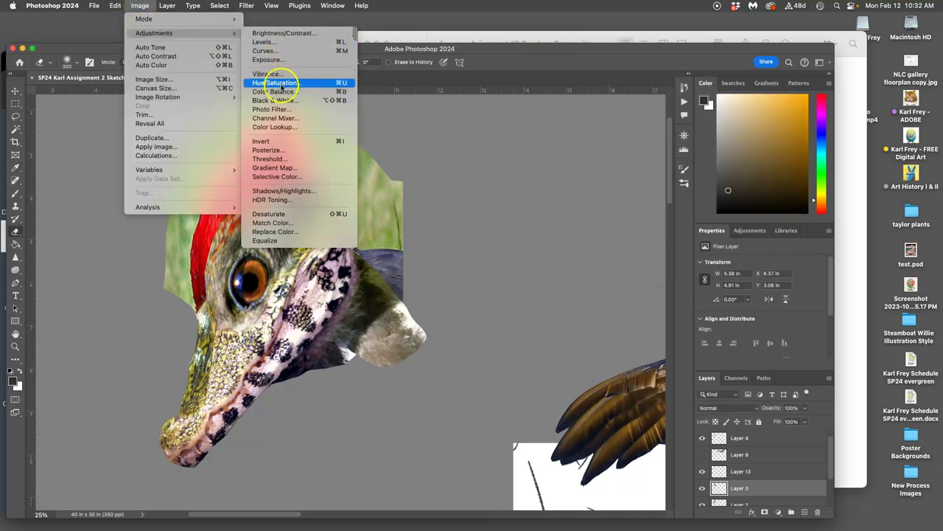
{"action": "left_click", "coordinate": [277, 91]}
{"action": "left_click_drag", "start_coordinate": [643, 288], "coordinate": [645, 288]}
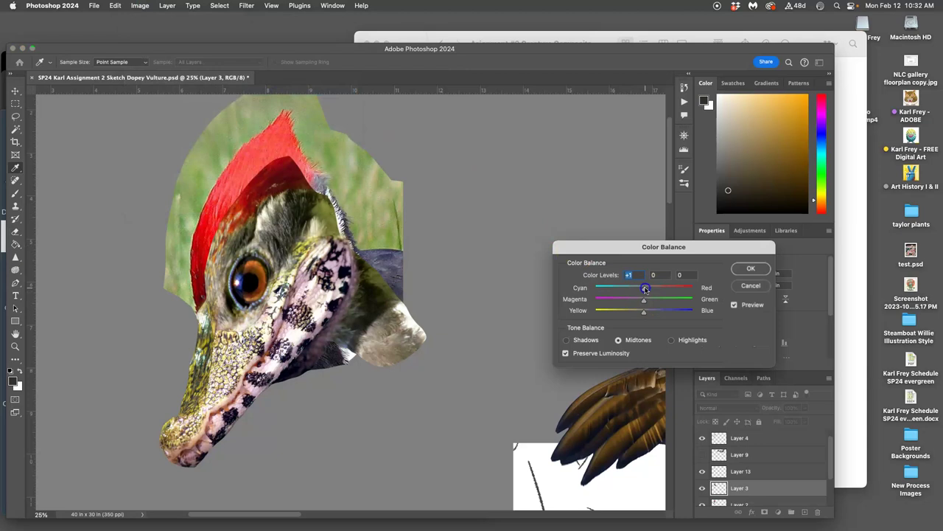
{"action": "left_click", "coordinate": [646, 302]}
{"action": "left_click", "coordinate": [737, 281]}
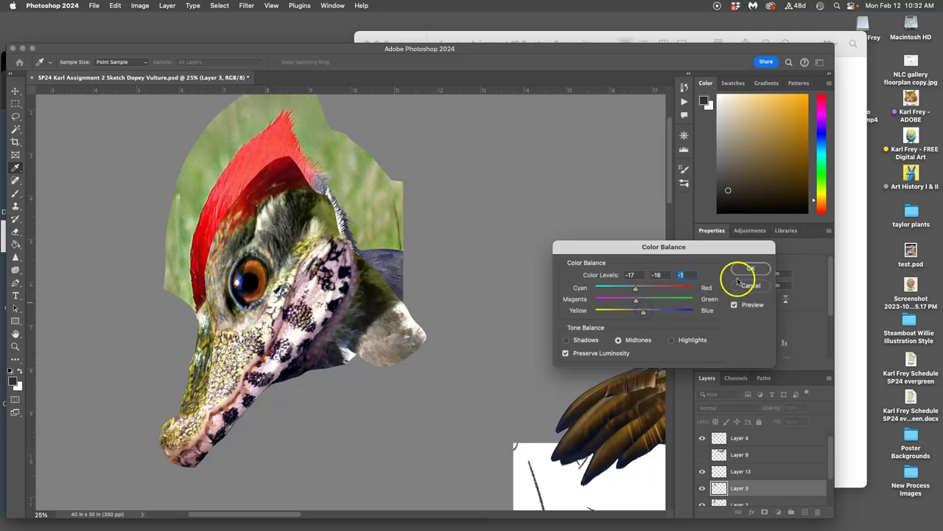
{"action": "left_click", "coordinate": [751, 270]}
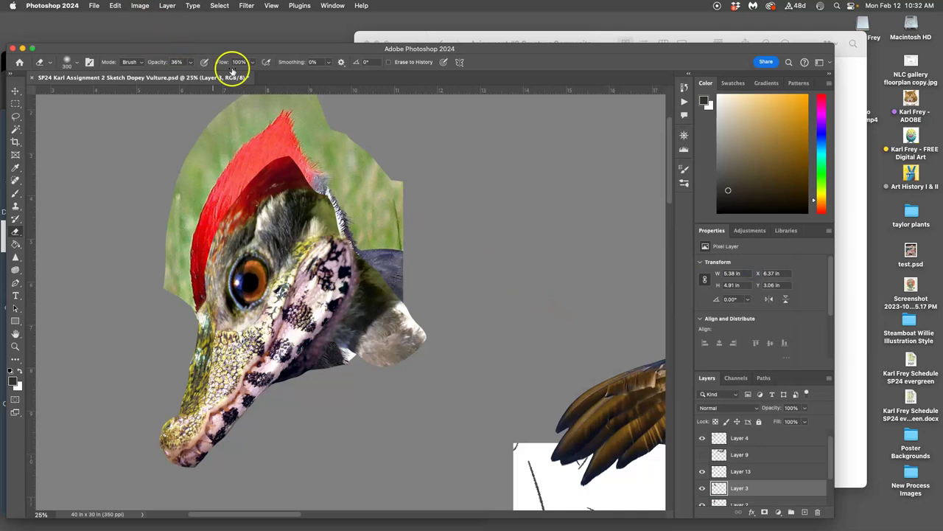
Step: Check Layer 3 against the woodpecker head beneath, and erase its upper edge along the red crest at 100% opacity
{"action": "left_click", "coordinate": [702, 488]}
{"action": "left_click", "coordinate": [702, 488]}
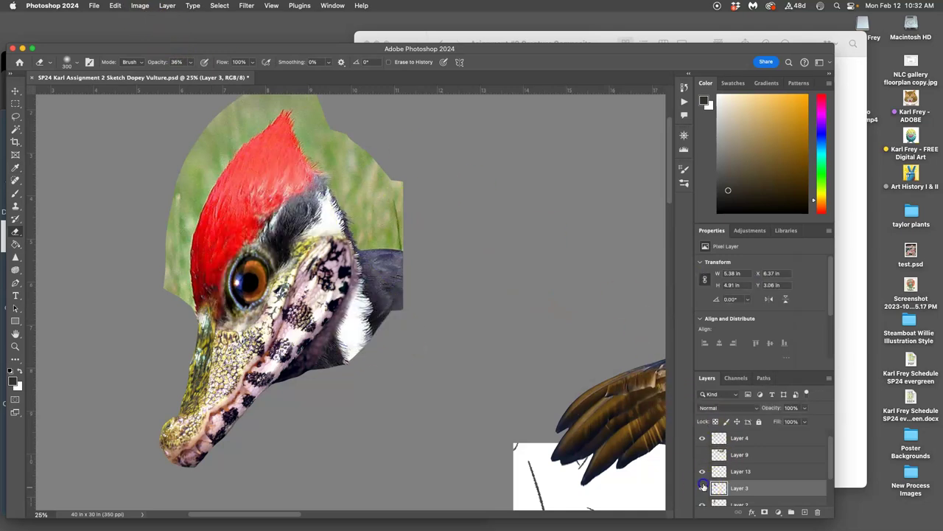
{"action": "left_click", "coordinate": [191, 62]}
{"action": "left_click", "coordinate": [296, 109]}
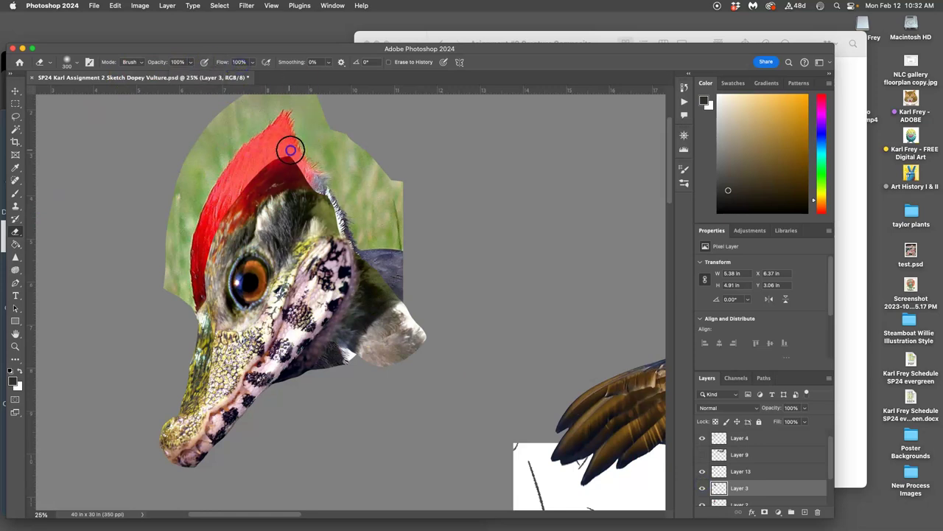
{"action": "mouse_move", "coordinate": [289, 149]}
{"action": "left_mouse_down"}
{"action": "mouse_move", "coordinate": [252, 171]}
{"action": "mouse_move", "coordinate": [210, 236]}
{"action": "left_mouse_up"}
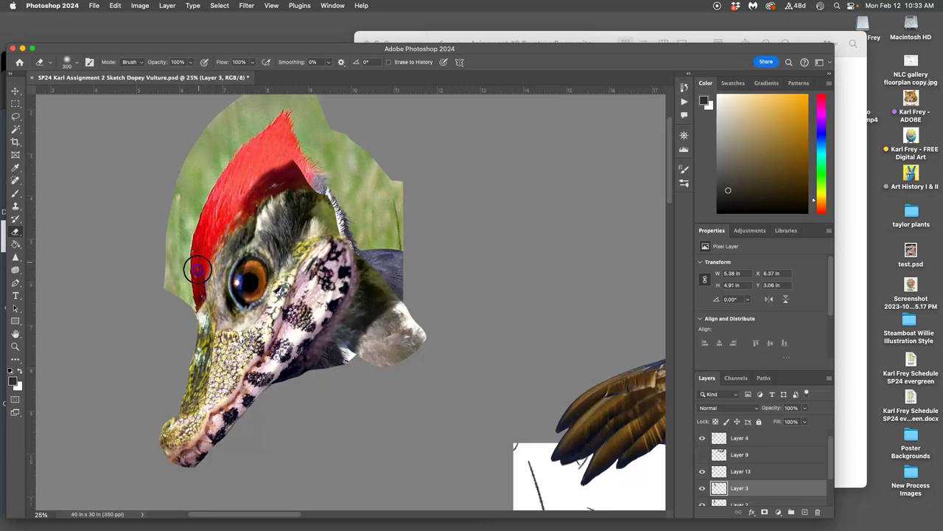